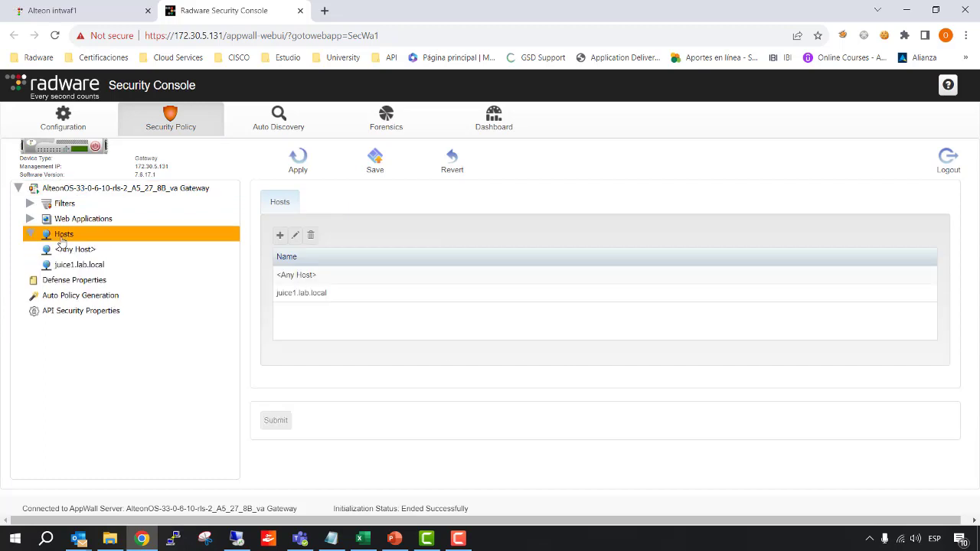
Look over the juice1.lab.local host's Directory Listing protection and the general properties of the SecWa1 tunnel.
{"action": "left_click", "coordinate": [69, 264]}
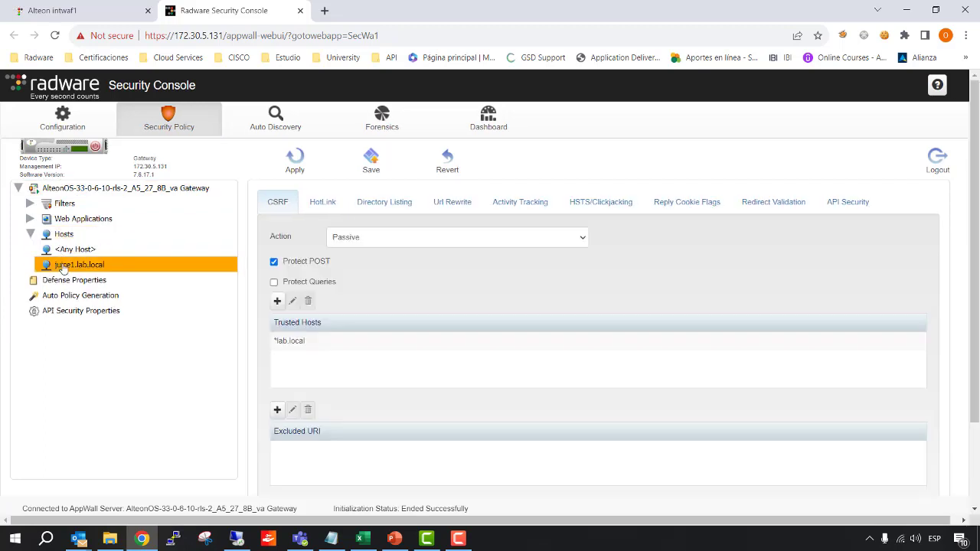
{"action": "left_click", "coordinate": [392, 209]}
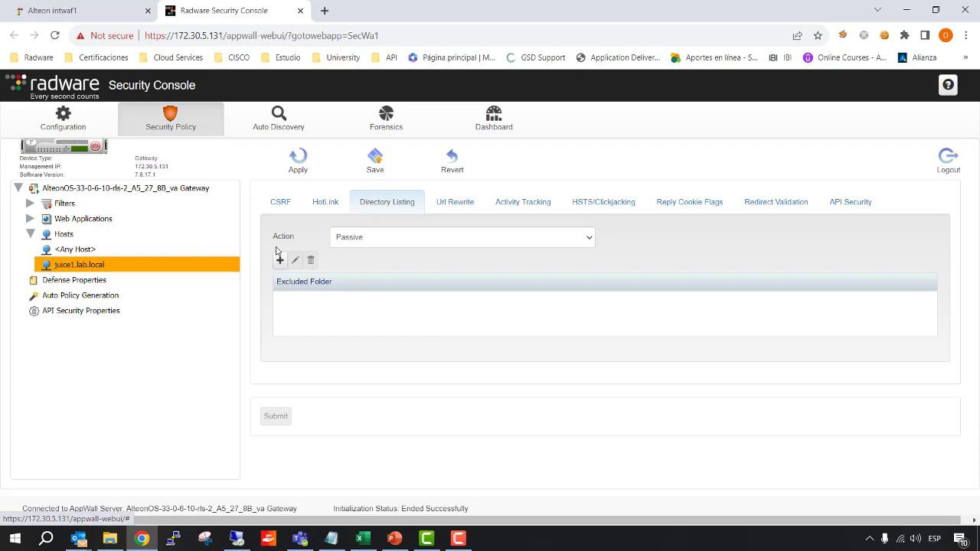
{"action": "left_click", "coordinate": [66, 127]}
{"action": "left_click", "coordinate": [30, 231]}
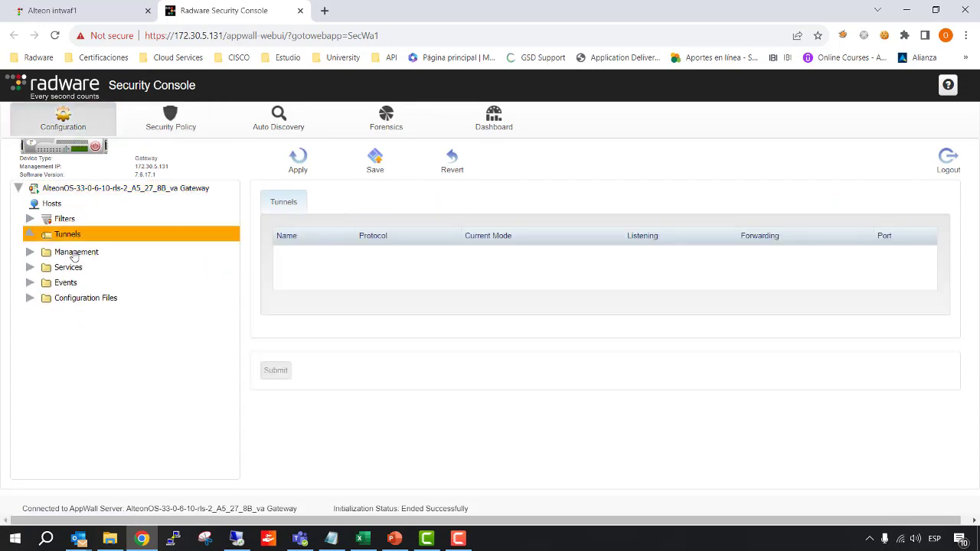
{"action": "left_click", "coordinate": [77, 250]}
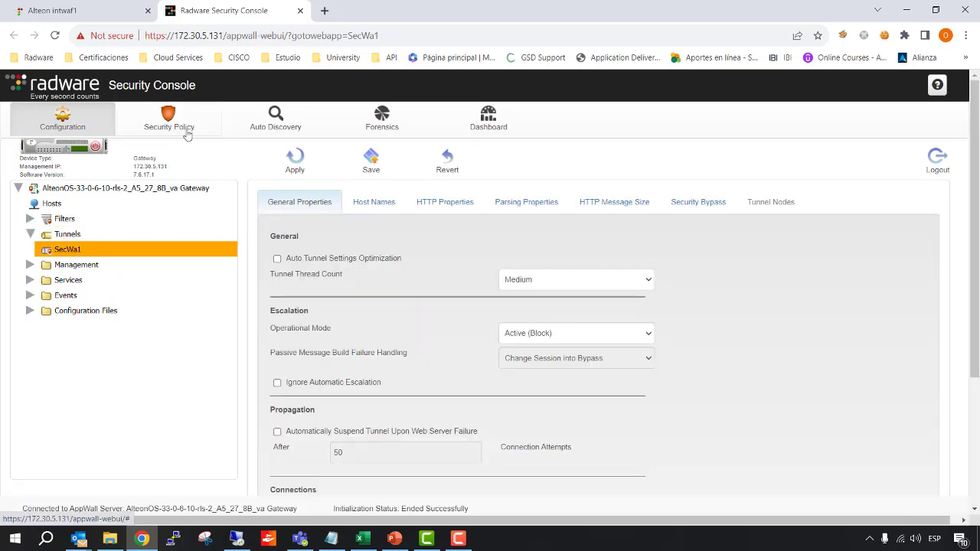
Review the security filters and their modes for the public root path / of juice1.lab.local in the SecWa1 web application policy.
{"action": "left_click", "coordinate": [170, 123]}
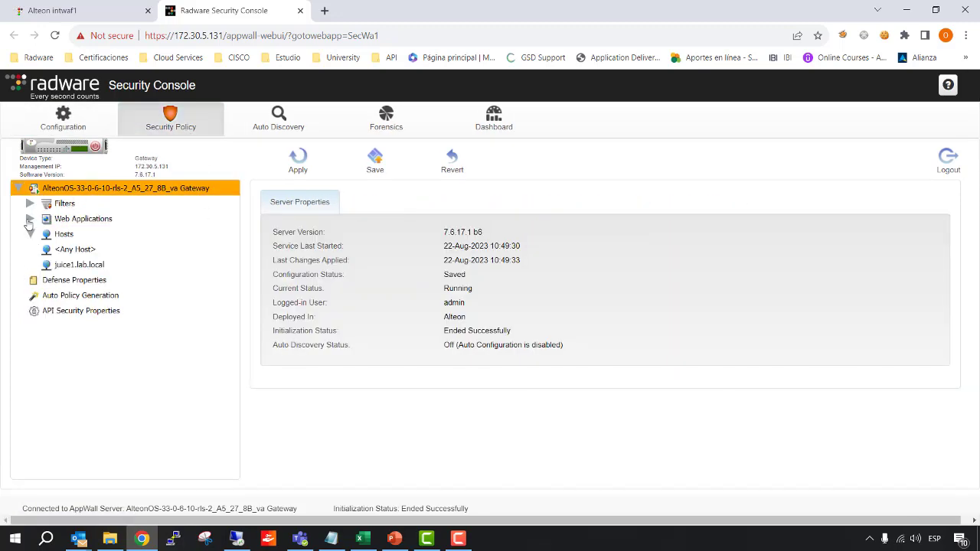
{"action": "left_click", "coordinate": [30, 220]}
{"action": "left_click", "coordinate": [42, 235]}
{"action": "left_click", "coordinate": [54, 250]}
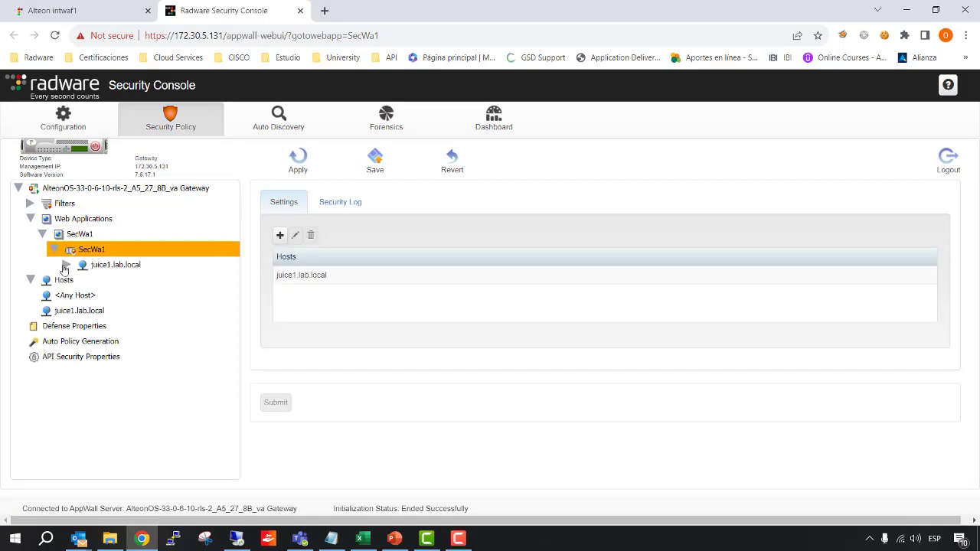
{"action": "left_click", "coordinate": [65, 266]}
{"action": "left_click", "coordinate": [80, 281]}
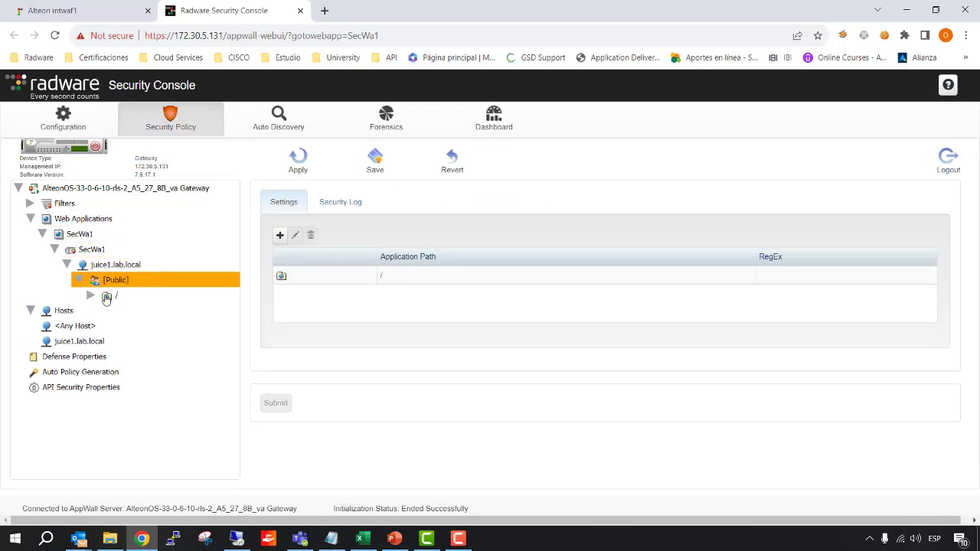
{"action": "left_click", "coordinate": [89, 296]}
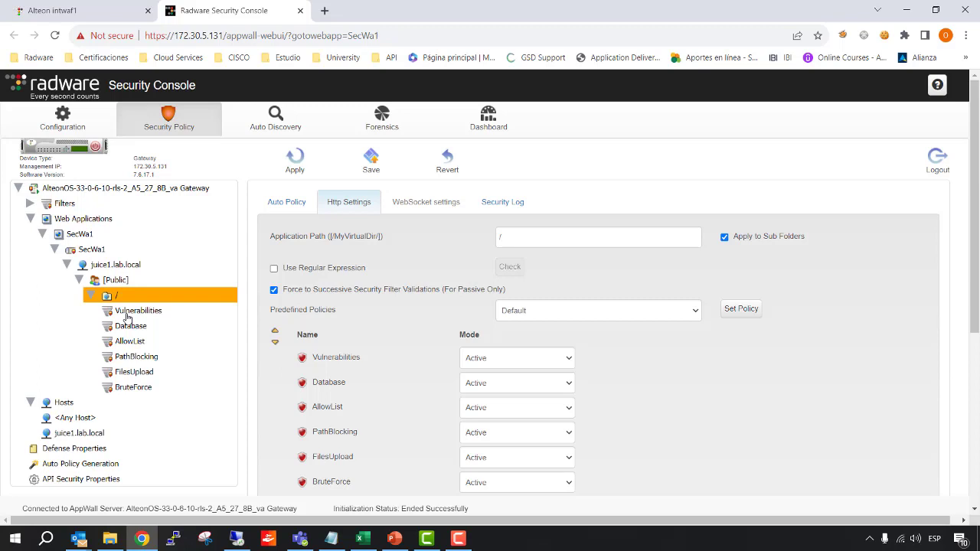
{"action": "left_click", "coordinate": [91, 296]}
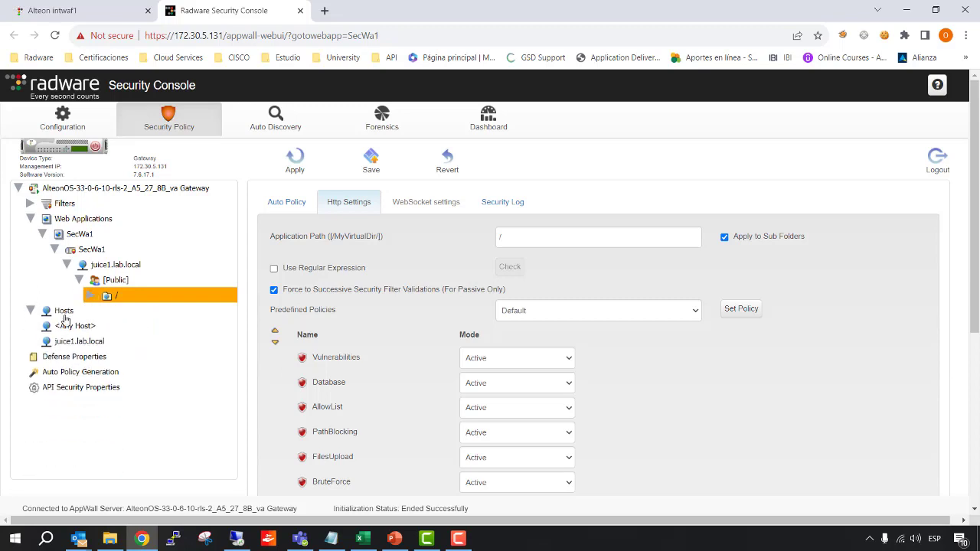
Set the Directory Listing action of the juice1.lab.local host to Active and submit the change.
{"action": "left_click", "coordinate": [75, 343]}
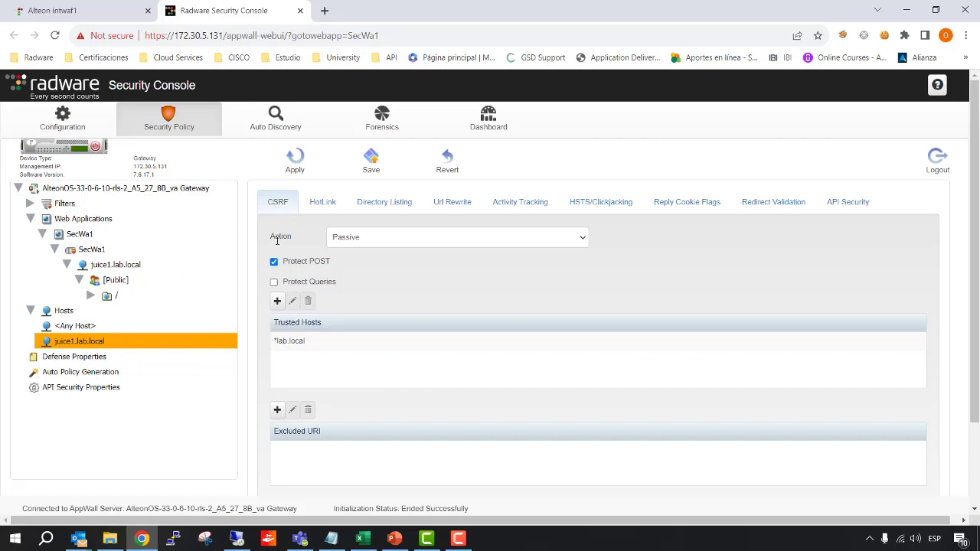
{"action": "left_click", "coordinate": [396, 204]}
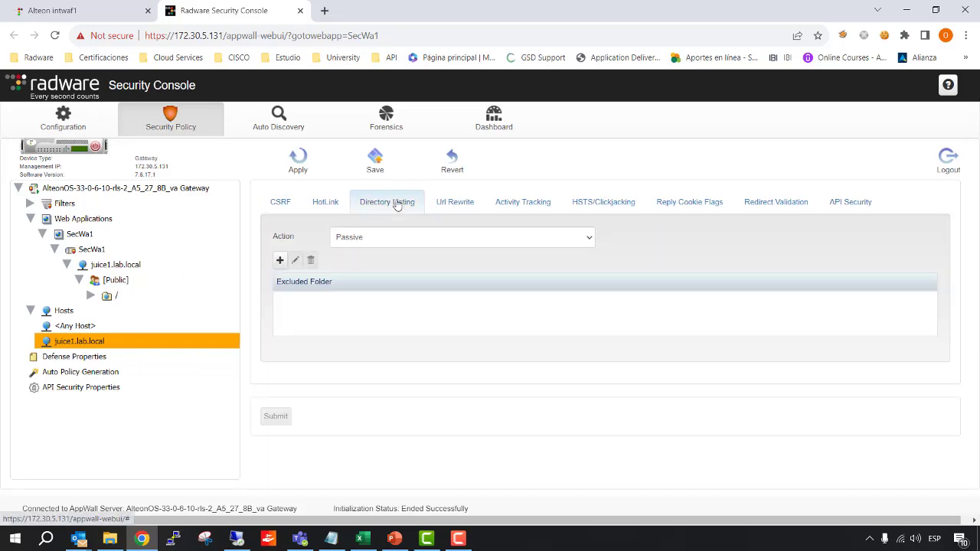
{"action": "left_click", "coordinate": [378, 241]}
{"action": "left_click", "coordinate": [373, 257]}
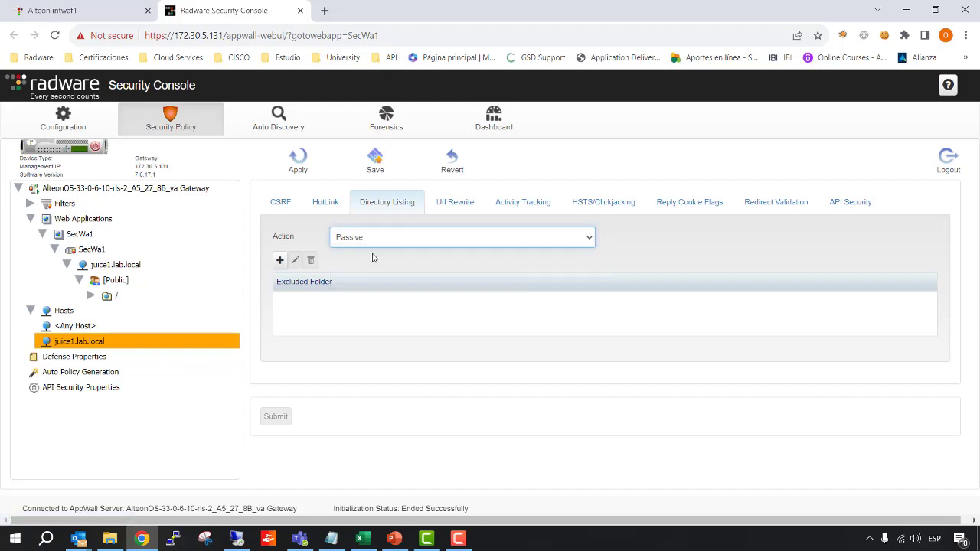
{"action": "left_click", "coordinate": [329, 203]}
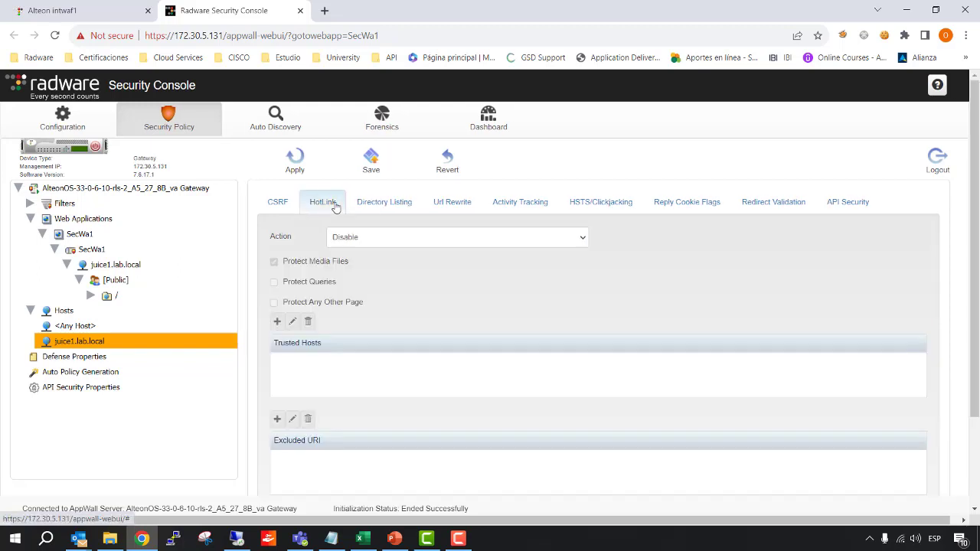
{"action": "left_click", "coordinate": [376, 203]}
{"action": "left_click", "coordinate": [275, 420]}
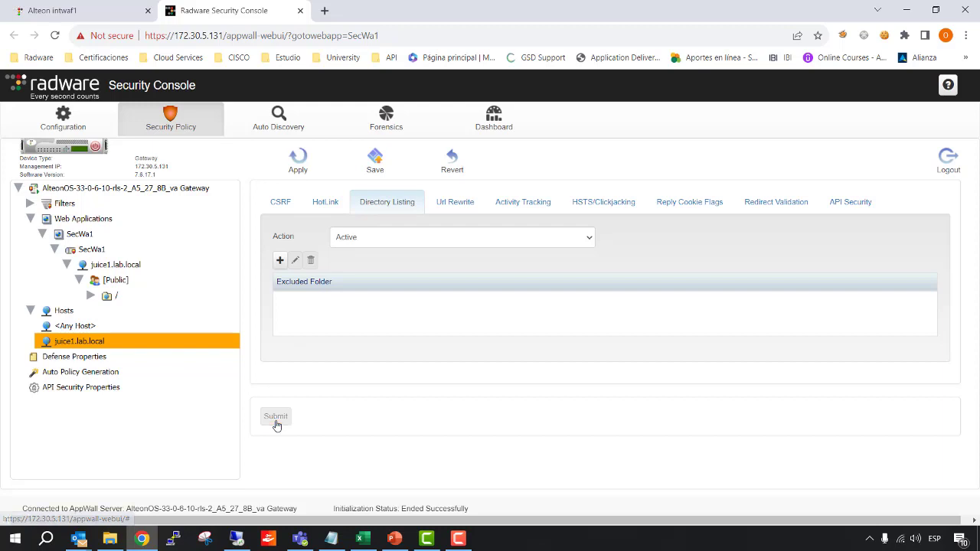
Set the Activity Tracking action of the juice1.lab.local host to Active and submit the change.
{"action": "left_click", "coordinate": [524, 205]}
{"action": "left_click", "coordinate": [694, 241]}
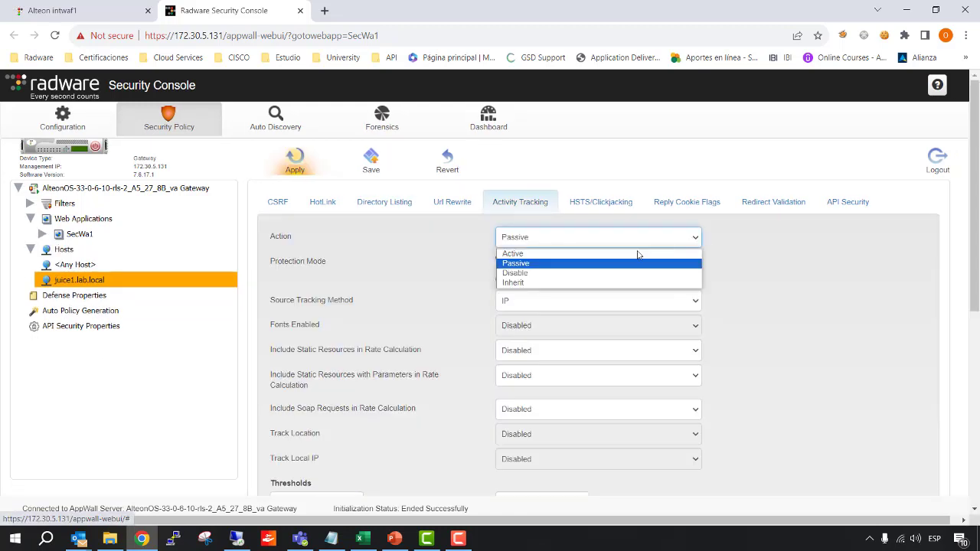
{"action": "left_click", "coordinate": [623, 253]}
{"action": "scroll", "coordinate": [374, 307], "scroll_direction": "down", "scroll_amount": 3}
{"action": "scroll", "coordinate": [281, 437], "scroll_direction": "down", "scroll_amount": 5}
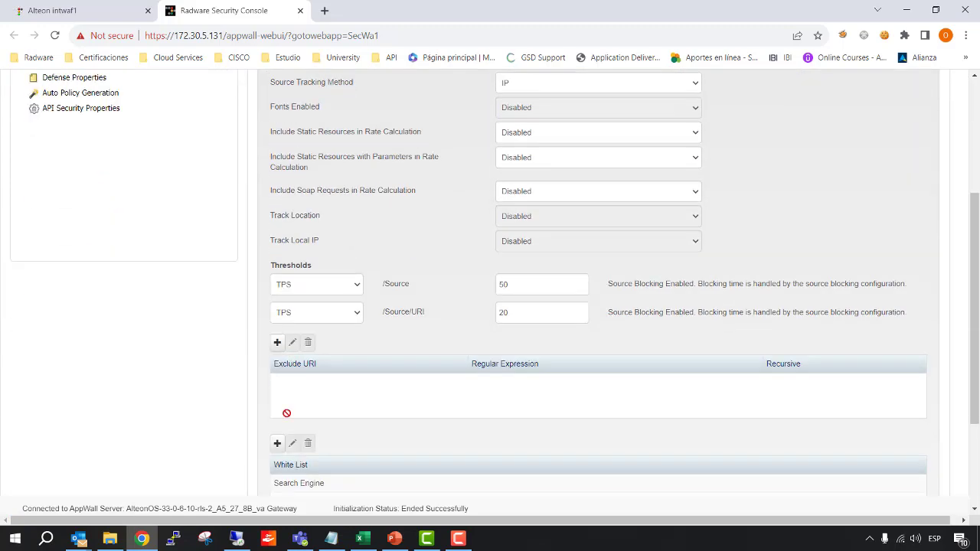
{"action": "scroll", "coordinate": [492, 257], "scroll_direction": "up", "scroll_amount": 8}
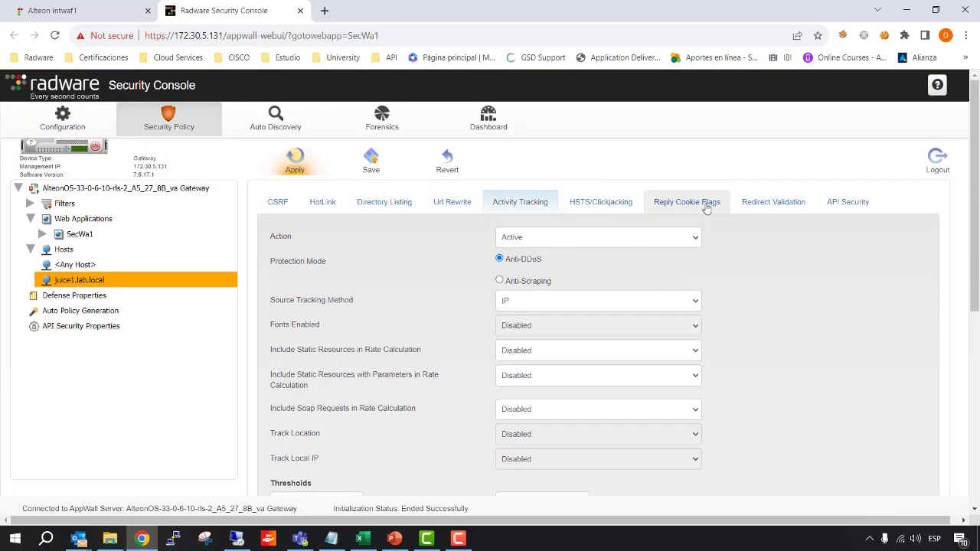
Set the Redirect Validation action of the juice1.lab.local host to Active and submit the change.
{"action": "left_click", "coordinate": [746, 204]}
{"action": "left_click", "coordinate": [360, 242]}
{"action": "left_click", "coordinate": [368, 253]}
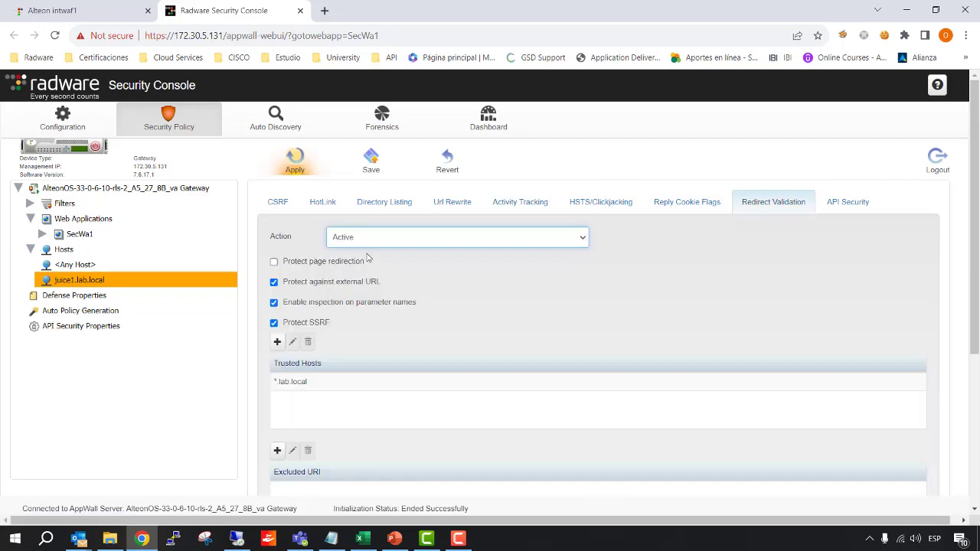
{"action": "scroll", "coordinate": [344, 302], "scroll_direction": "down", "scroll_amount": 5}
{"action": "left_click", "coordinate": [272, 460]}
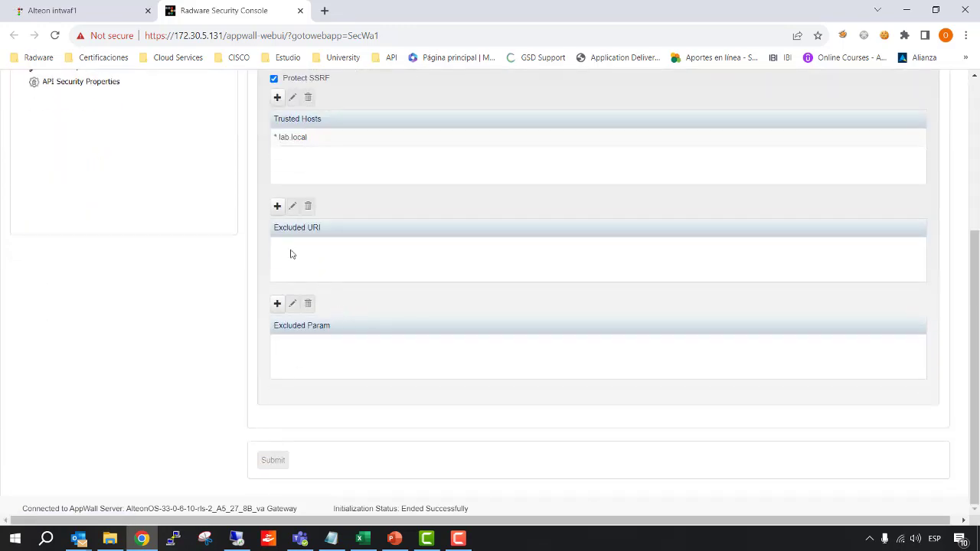
{"action": "scroll", "coordinate": [291, 252], "scroll_direction": "up", "scroll_amount": 5}
Recheck the host's Directory Listing, Activity Tracking, Redirect Validation, API Security and CSRF settings.
{"action": "left_click", "coordinate": [381, 204]}
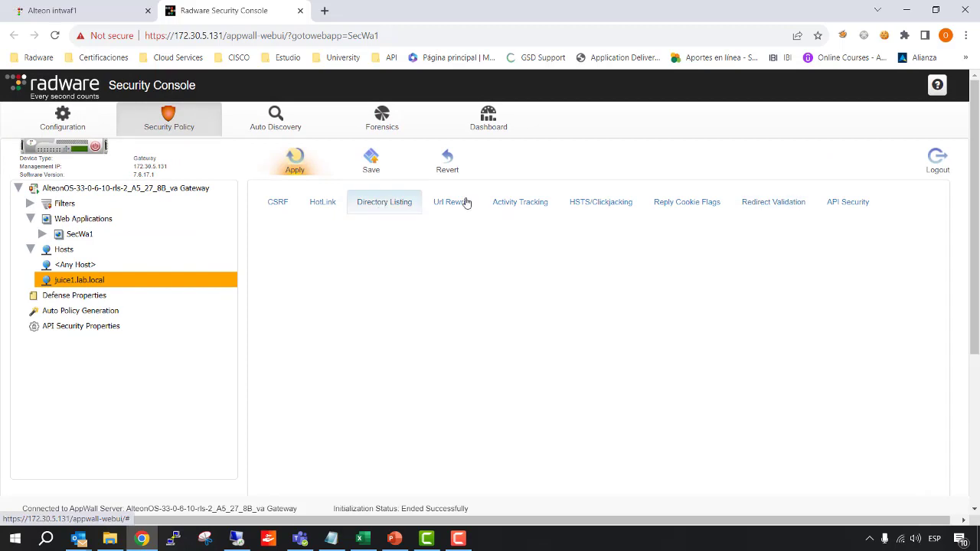
{"action": "left_click", "coordinate": [514, 202]}
{"action": "left_click", "coordinate": [737, 202]}
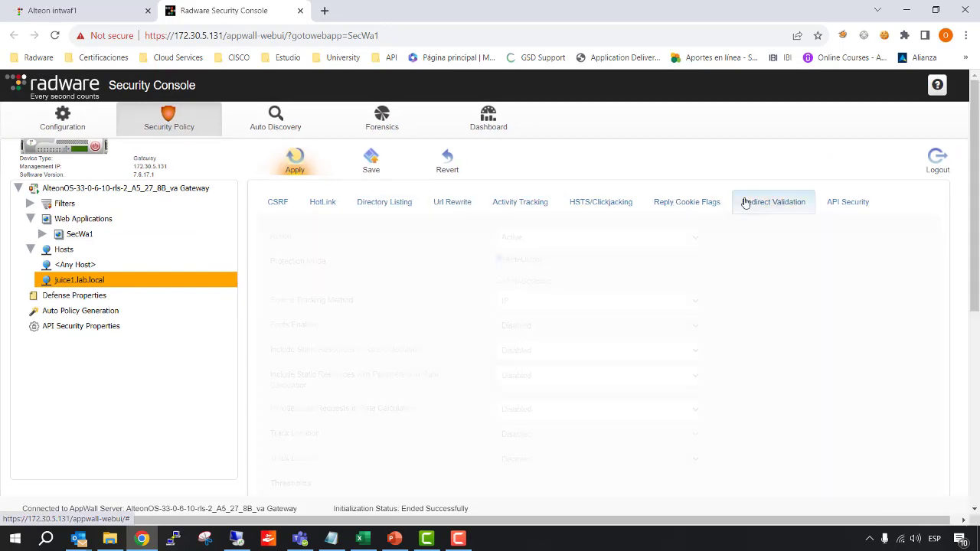
{"action": "left_click", "coordinate": [845, 202]}
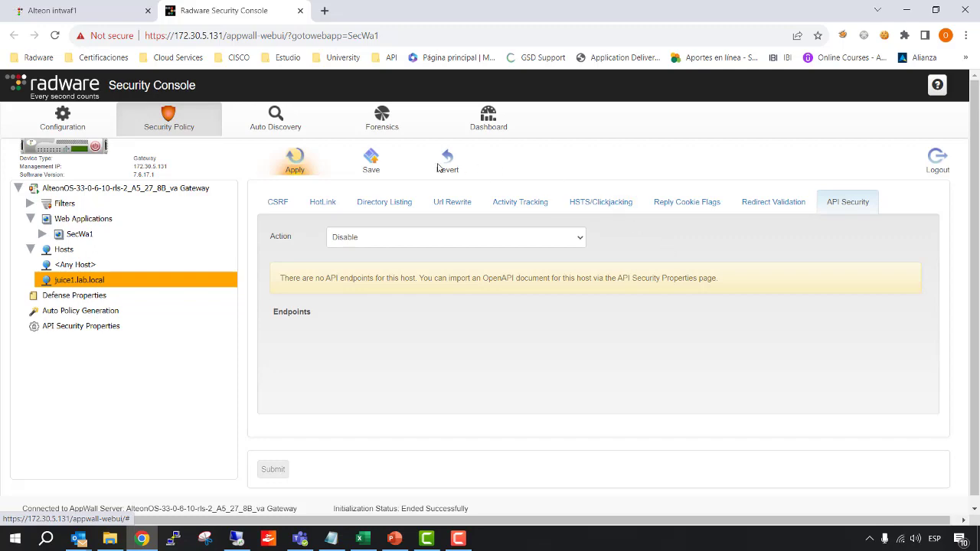
{"action": "left_click", "coordinate": [293, 203]}
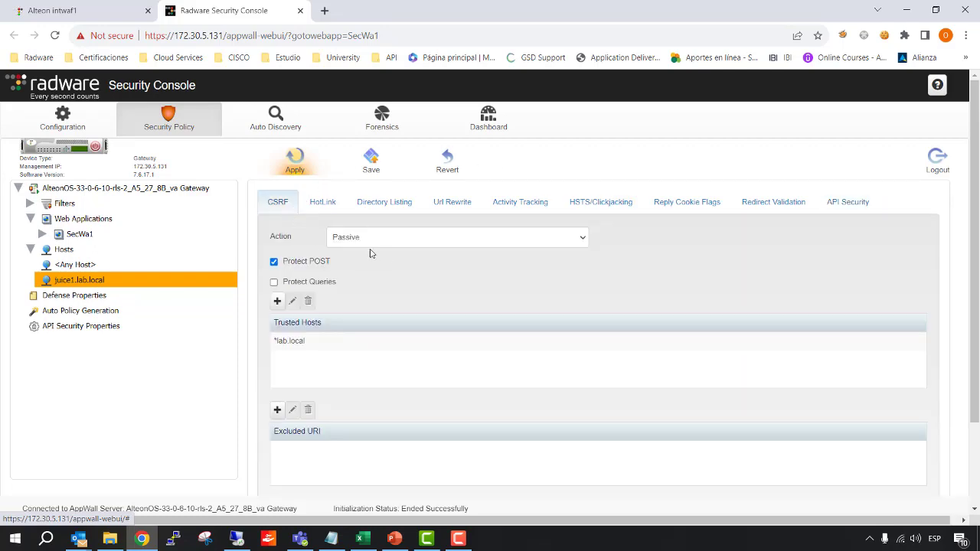
{"action": "scroll", "coordinate": [314, 325], "scroll_direction": "down", "scroll_amount": 2}
{"action": "scroll", "coordinate": [317, 337], "scroll_direction": "up", "scroll_amount": 2}
Apply and save the security policy changes.
{"action": "left_click", "coordinate": [293, 162]}
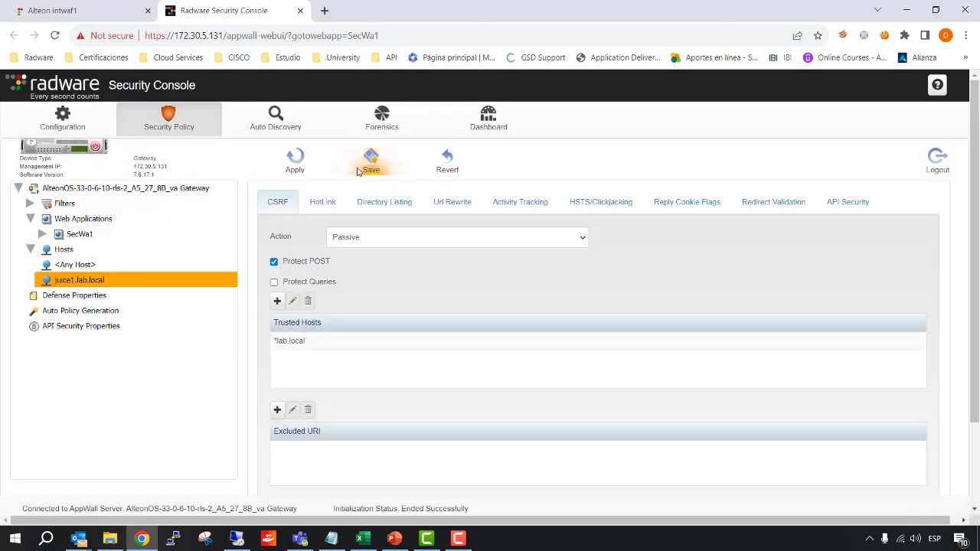
{"action": "left_click", "coordinate": [368, 165]}
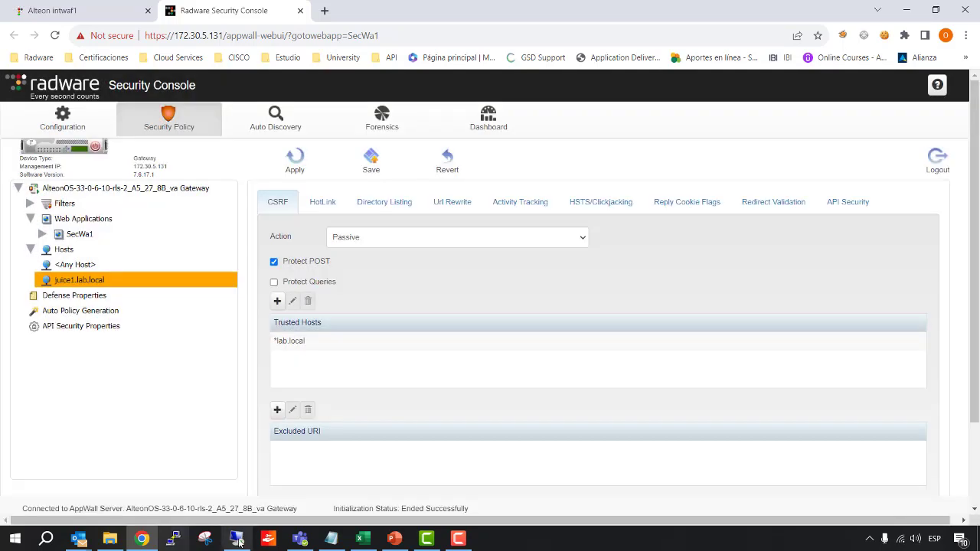
{"action": "left_click", "coordinate": [238, 541]}
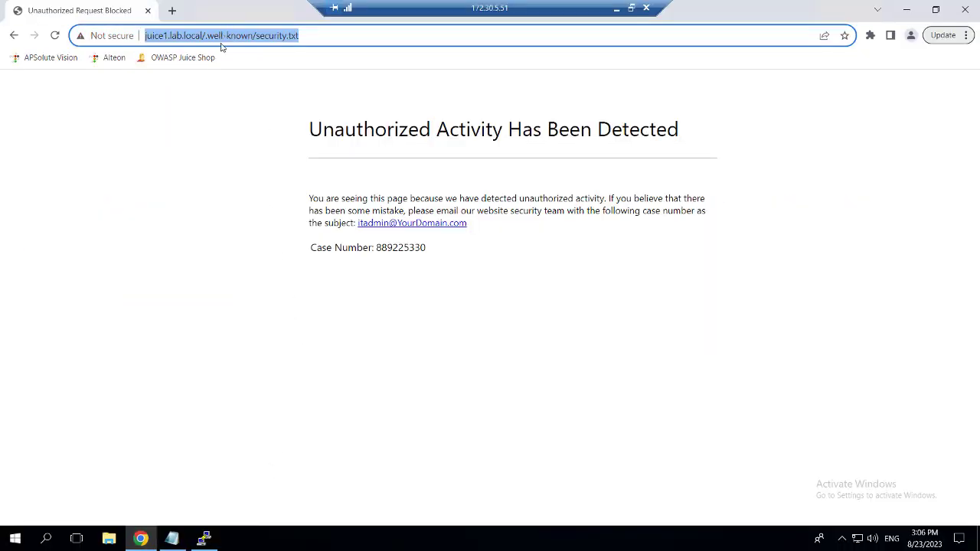
{"action": "left_click", "coordinate": [168, 540]}
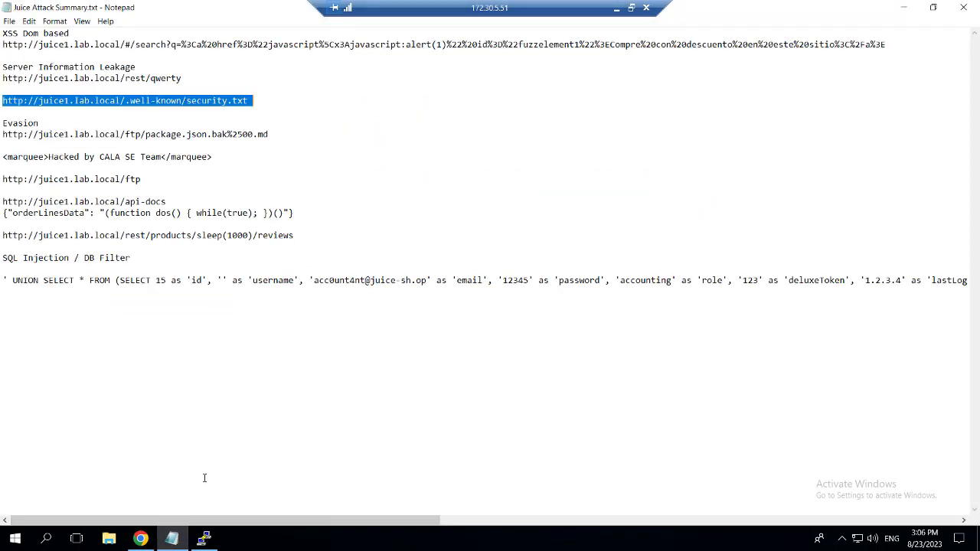
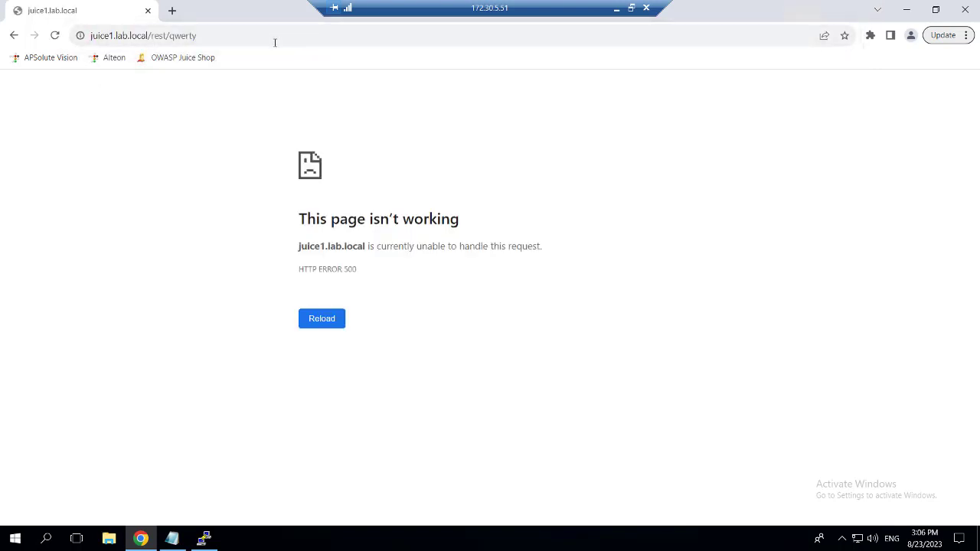
{"action": "left_click", "coordinate": [277, 34]}
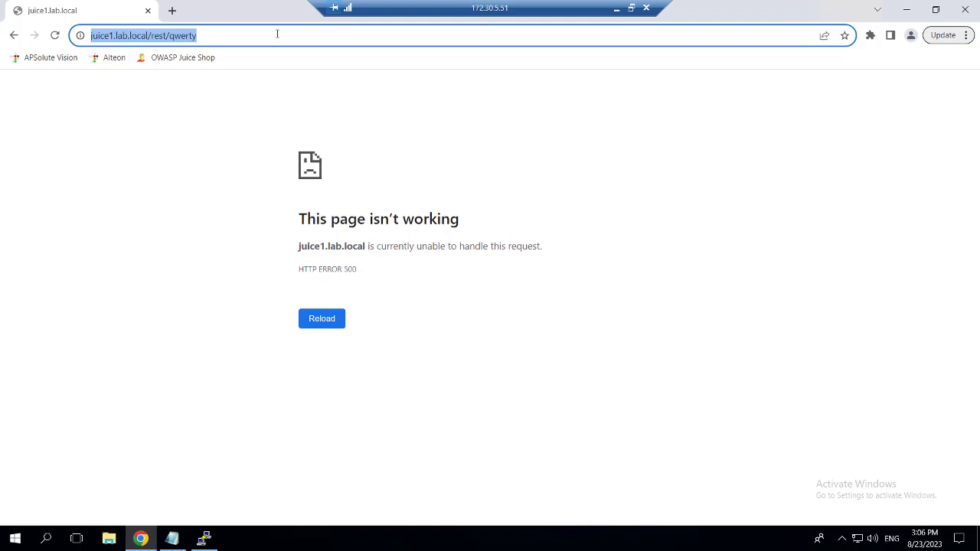
{"action": "key", "text": "Home"}
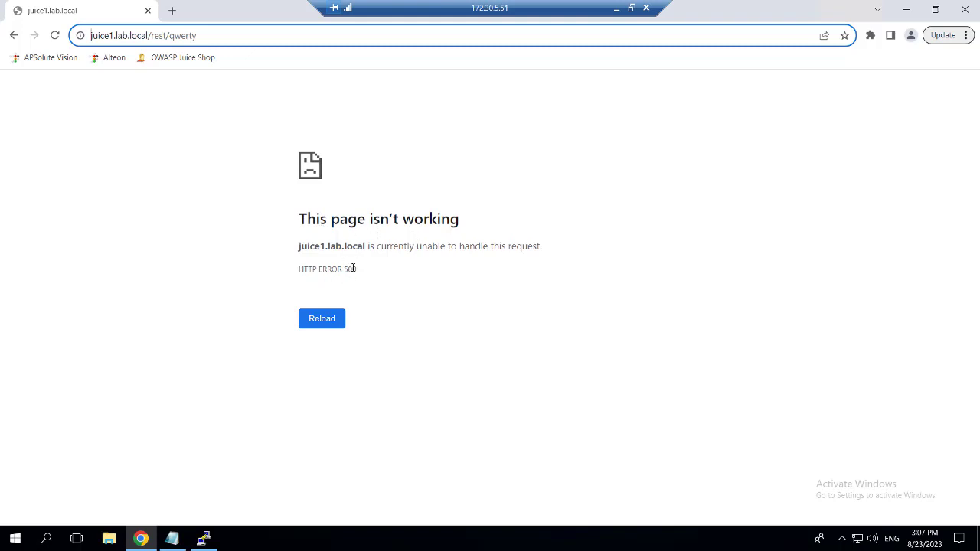
{"action": "left_click", "coordinate": [370, 248]}
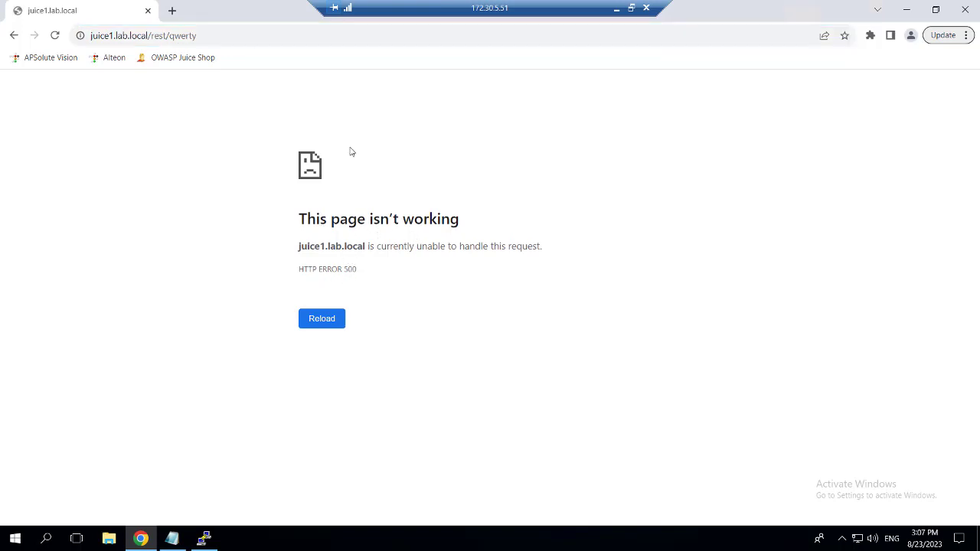
Return to the Security Console, open the default view of the security forensics events and select the 15:06:51 event.
{"action": "left_click", "coordinate": [614, 10]}
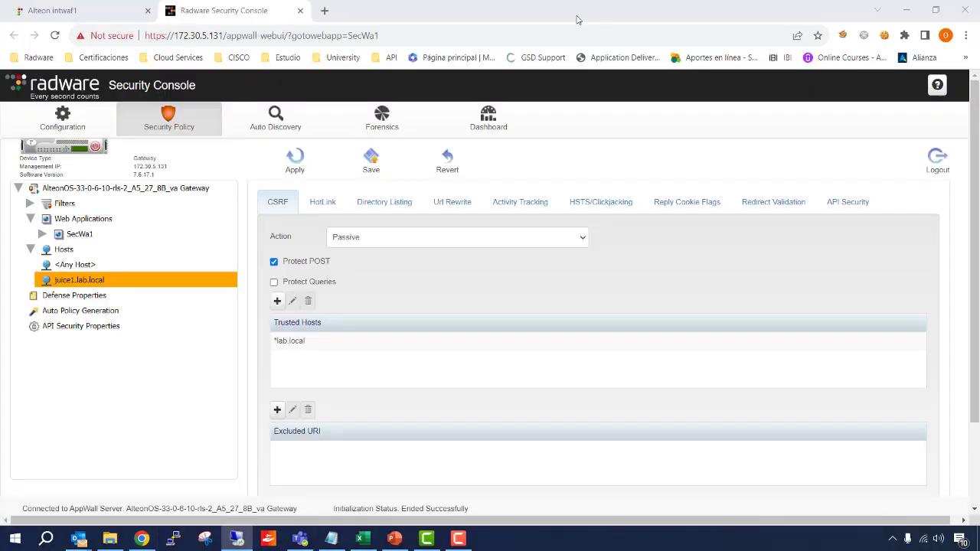
{"action": "left_click", "coordinate": [380, 120]}
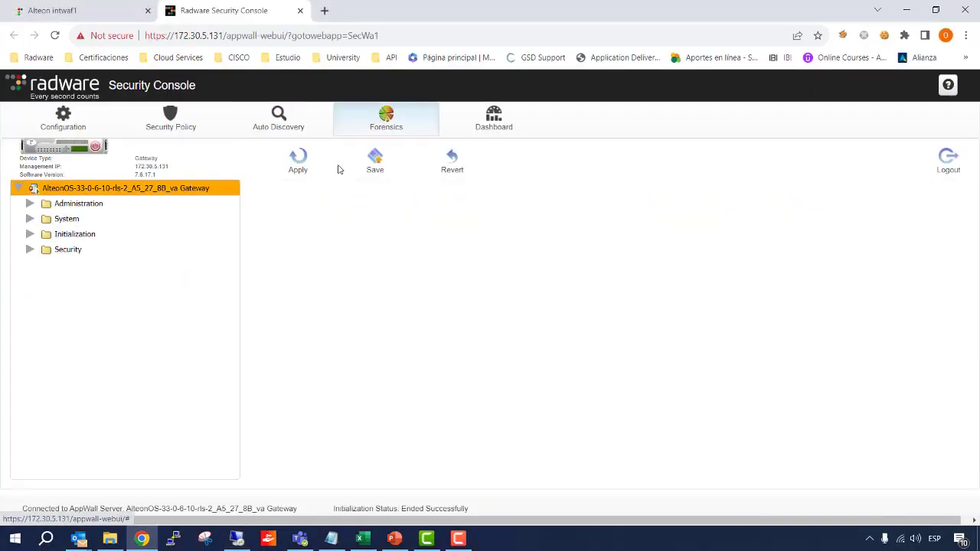
{"action": "left_click", "coordinate": [31, 251]}
{"action": "left_click", "coordinate": [77, 264]}
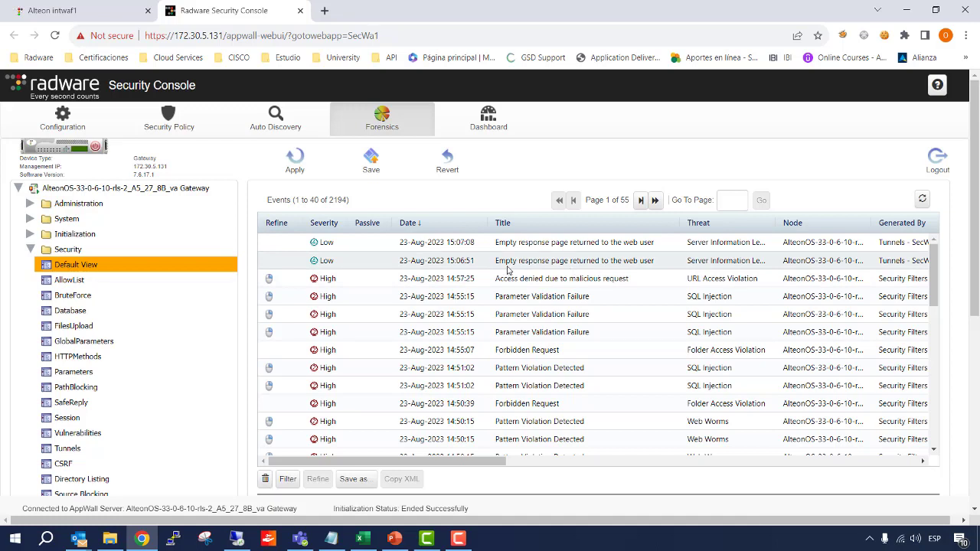
{"action": "left_click", "coordinate": [597, 263]}
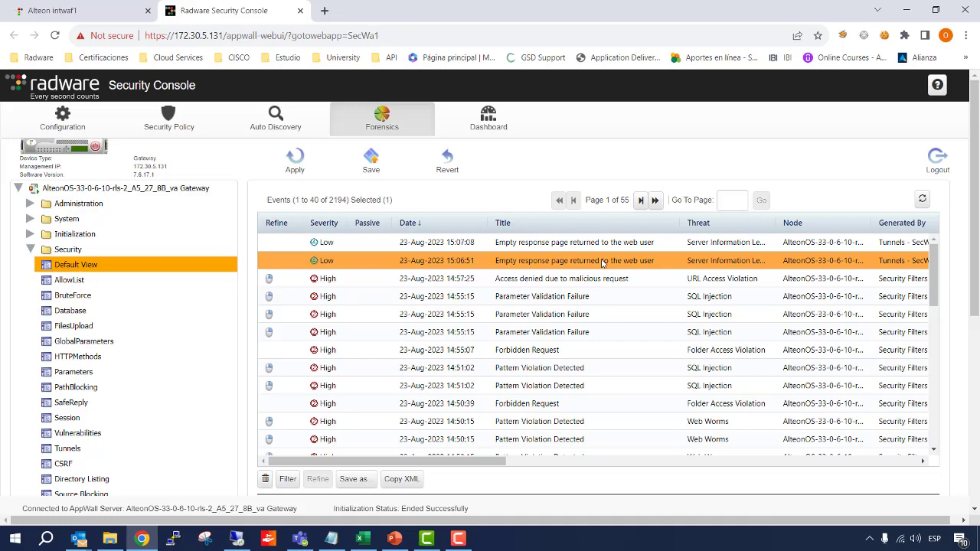
Widen the Threat and Node columns of the security event list to fit their full values.
{"action": "left_click_drag", "start_coordinate": [779, 222], "coordinate": [814, 223]}
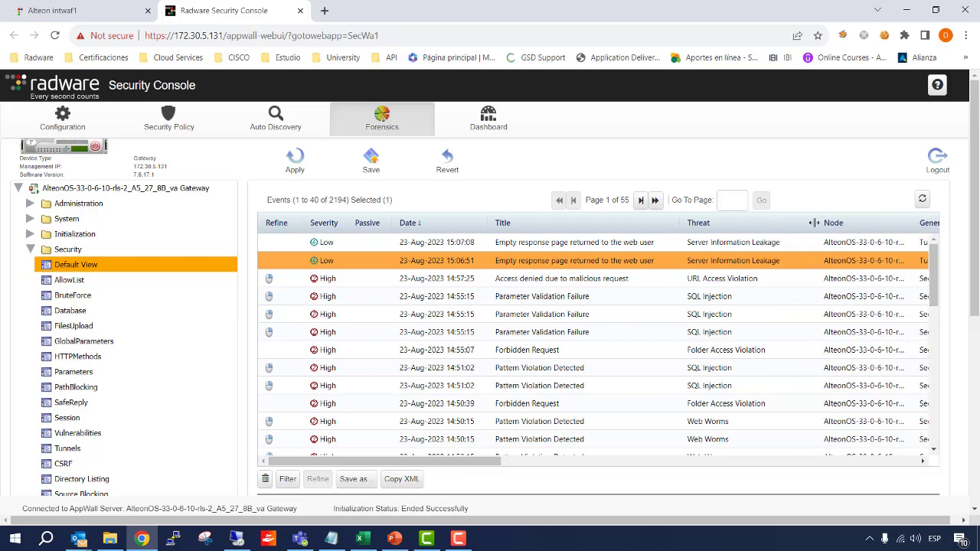
{"action": "left_click_drag", "start_coordinate": [407, 462], "coordinate": [536, 463]}
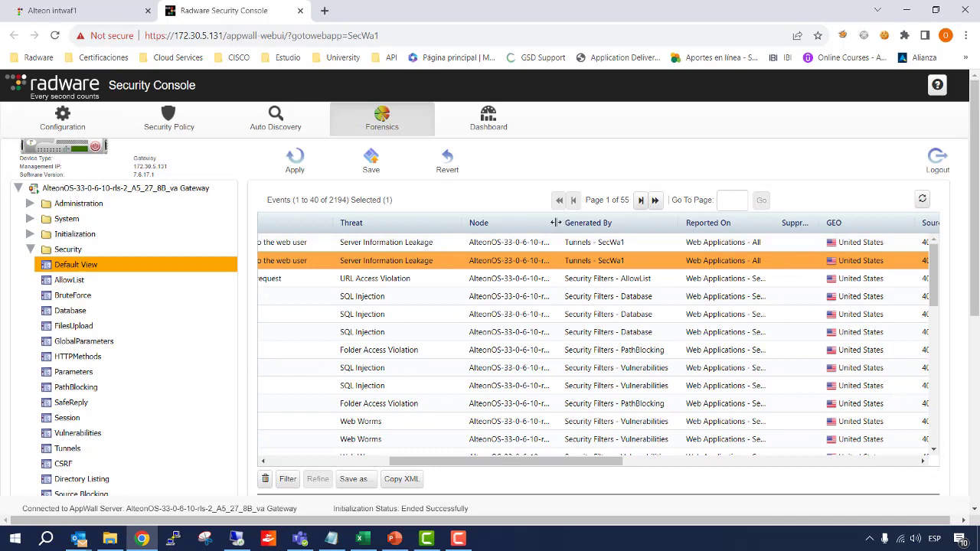
{"action": "left_click_drag", "start_coordinate": [556, 223], "coordinate": [628, 225]}
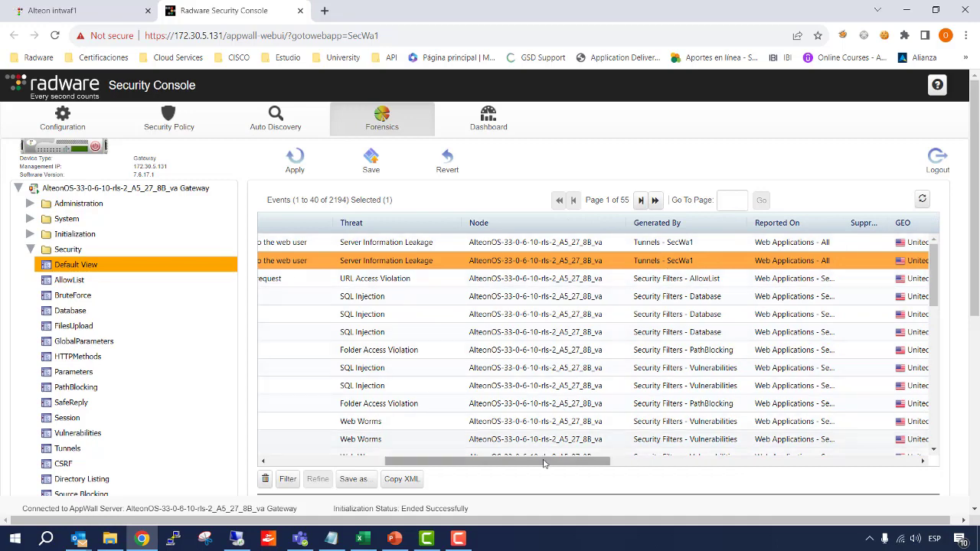
Examine the selected event's generated-by, GEO, source IP, source port, tunnel, host and URI columns.
{"action": "left_click_drag", "start_coordinate": [544, 462], "coordinate": [579, 463]}
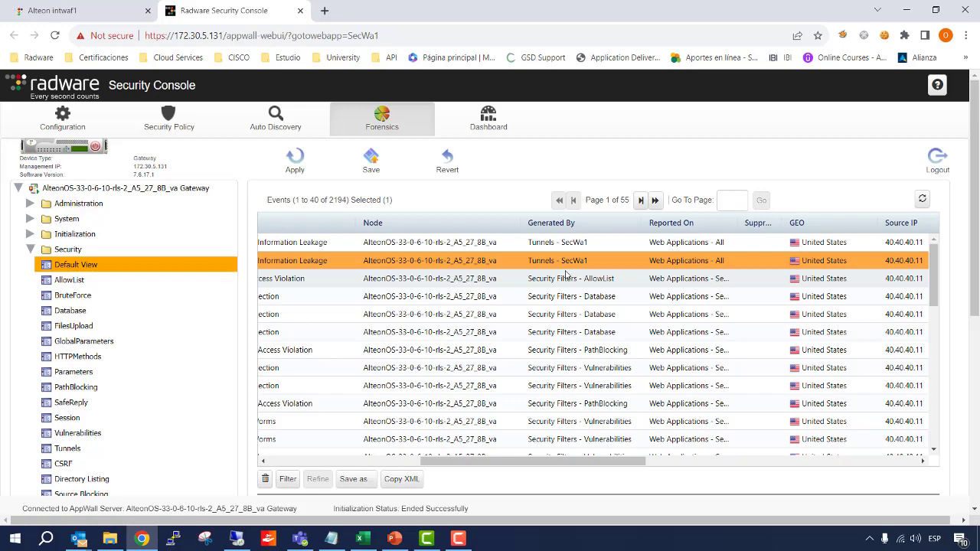
{"action": "scroll", "coordinate": [570, 277], "scroll_direction": "right", "scroll_amount": 5}
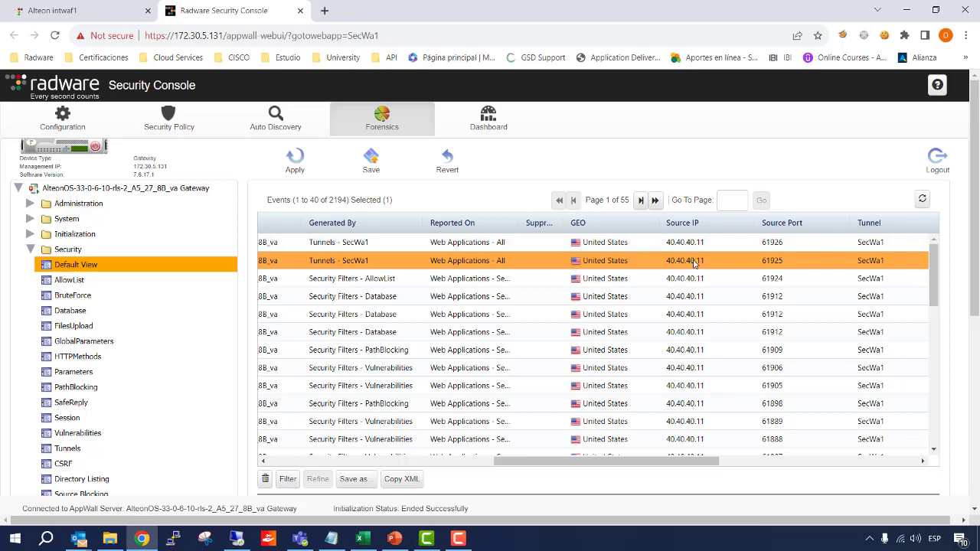
{"action": "left_click_drag", "start_coordinate": [658, 464], "coordinate": [774, 466]}
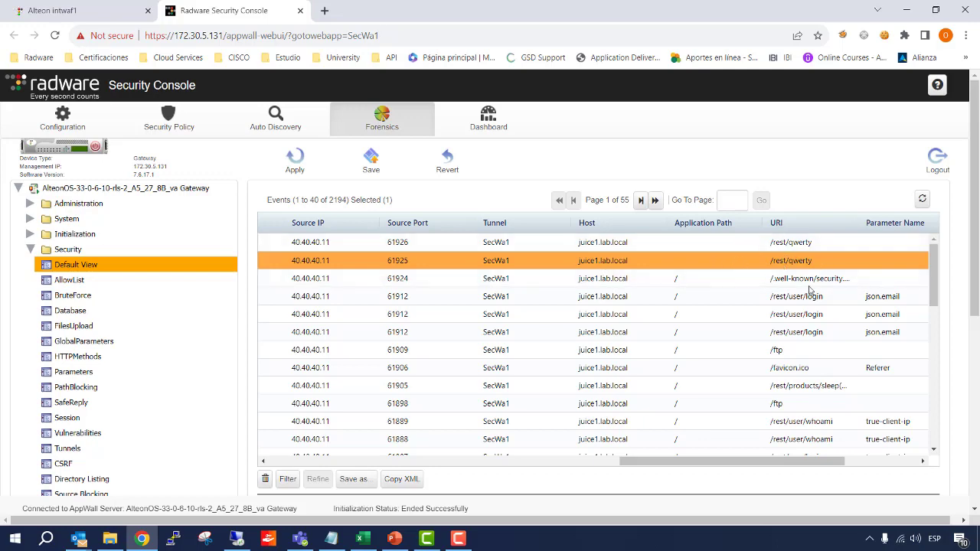
{"action": "mouse_move", "coordinate": [758, 464]}
{"action": "left_mouse_down"}
{"action": "mouse_move", "coordinate": [866, 464]}
{"action": "mouse_move", "coordinate": [746, 478]}
{"action": "left_mouse_up"}
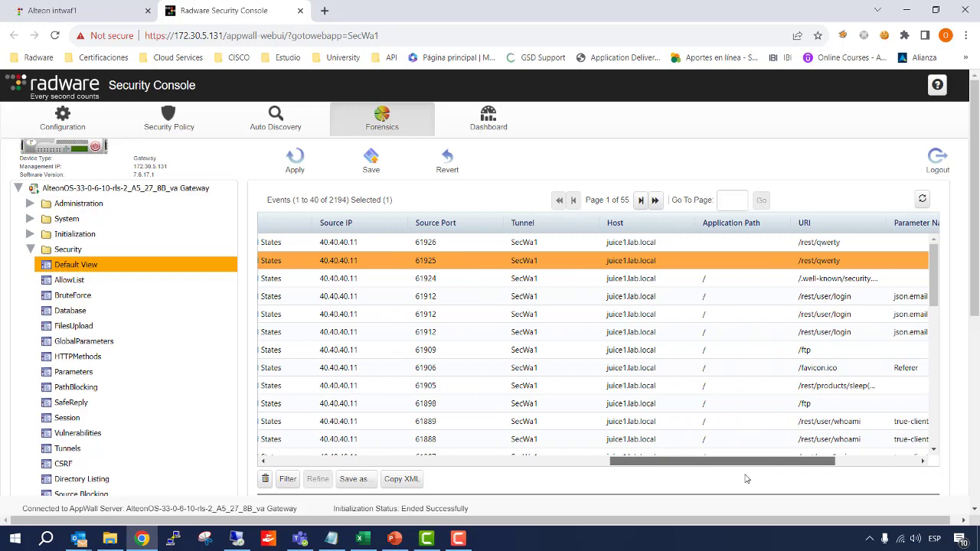
{"action": "left_click_drag", "start_coordinate": [746, 478], "coordinate": [352, 474]}
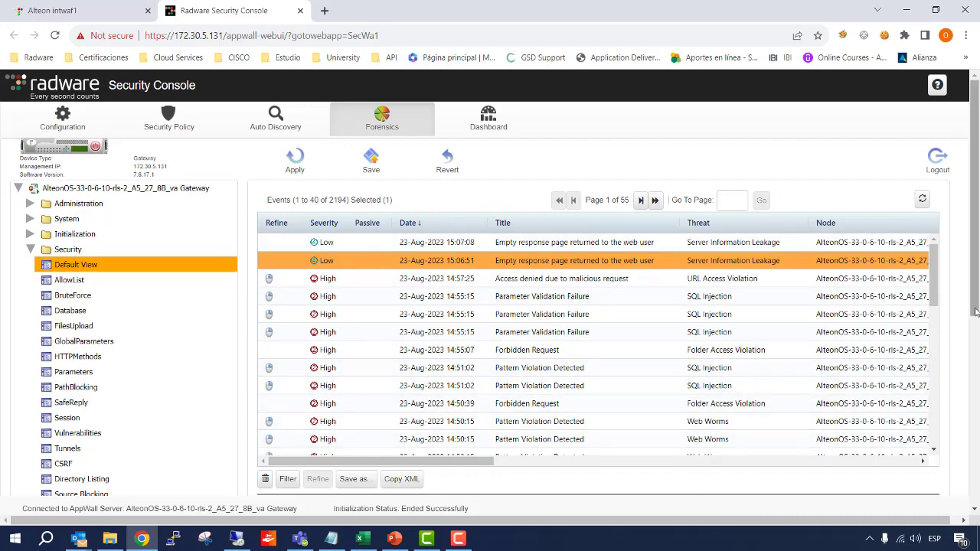
Review the 15:06:51 event's details and its request data in both Stream and Binary form.
{"action": "left_click_drag", "start_coordinate": [974, 318], "coordinate": [966, 503]}
{"action": "scroll", "coordinate": [702, 259], "scroll_direction": "up", "scroll_amount": 1}
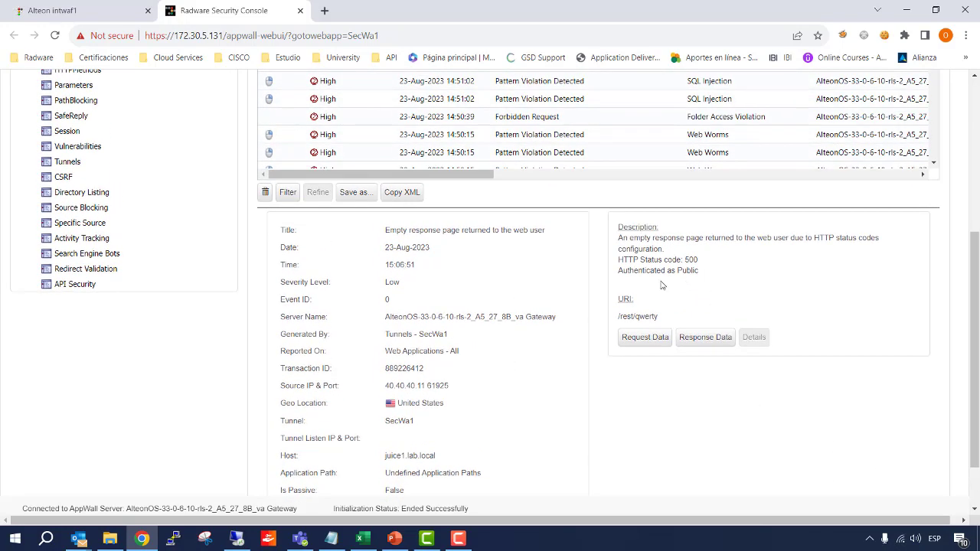
{"action": "left_click", "coordinate": [643, 340]}
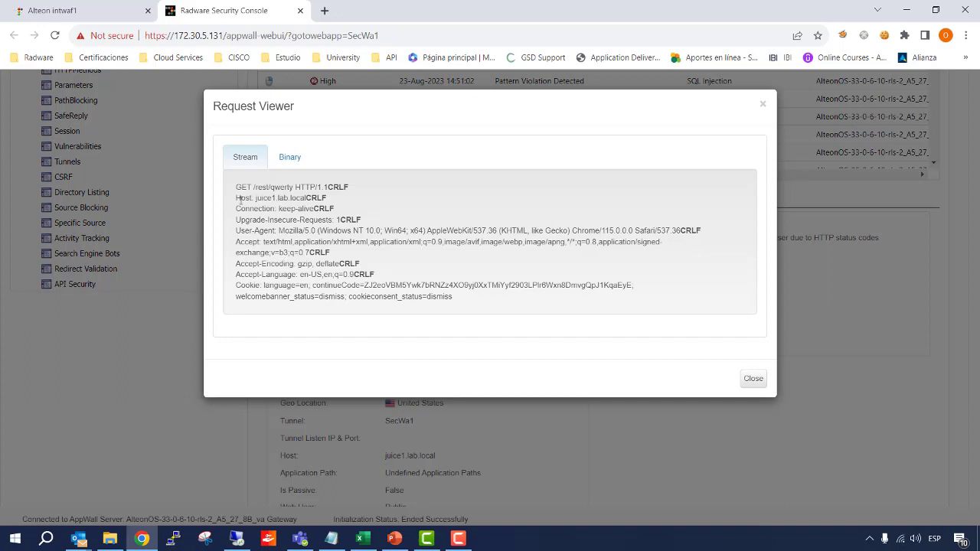
{"action": "left_click", "coordinate": [284, 158]}
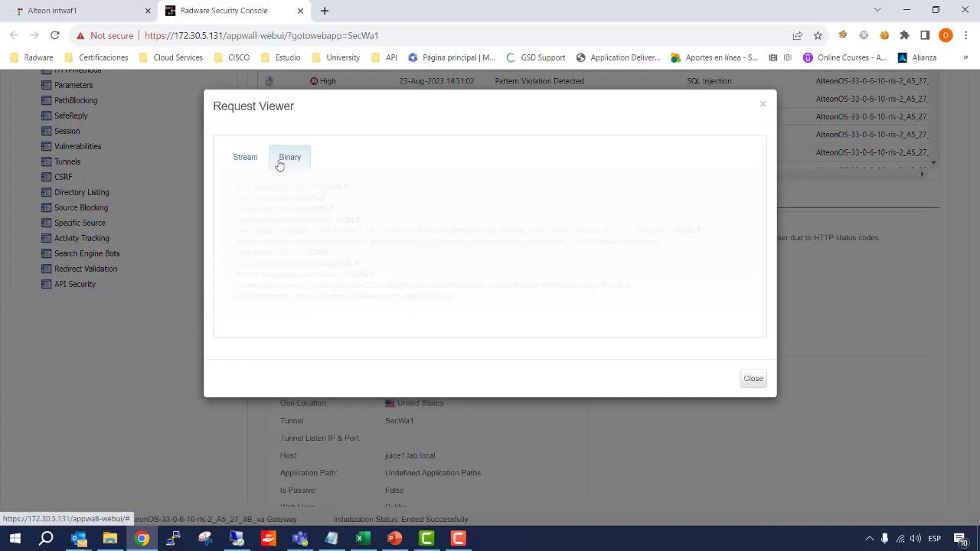
{"action": "scroll", "coordinate": [333, 254], "scroll_direction": "down", "scroll_amount": 3}
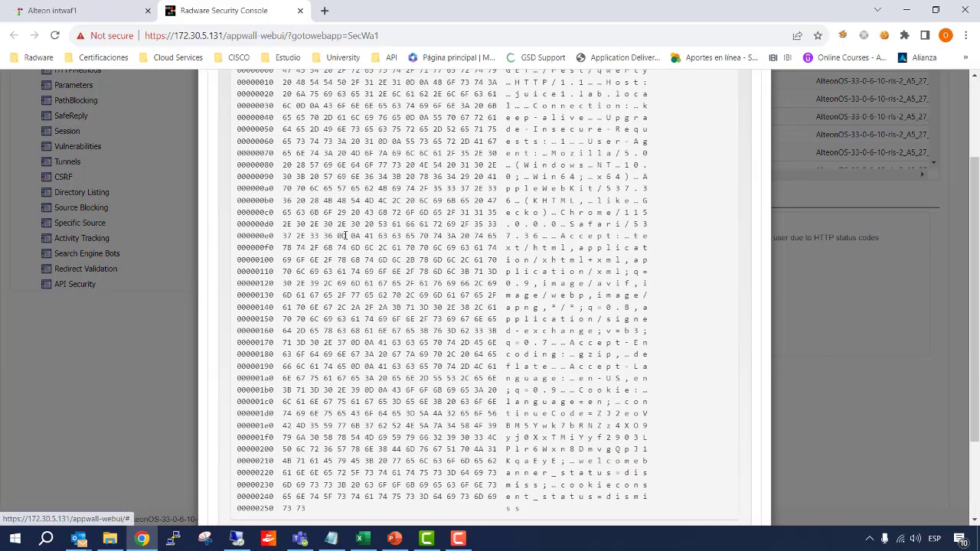
{"action": "scroll", "coordinate": [772, 101], "scroll_direction": "up", "scroll_amount": 3}
{"action": "left_click", "coordinate": [758, 107]}
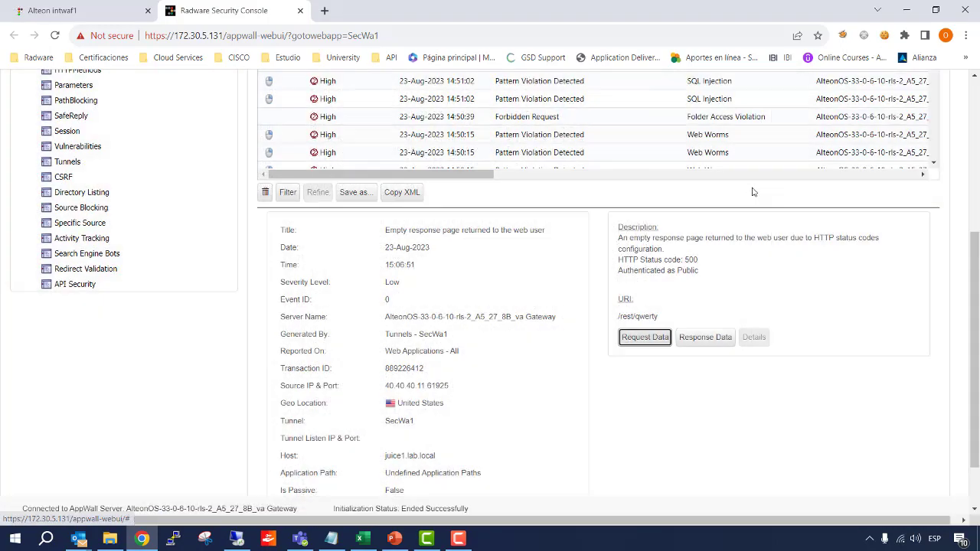
Examine the event's response data through to the end, close the viewer and return to the event list.
{"action": "left_click", "coordinate": [698, 337]}
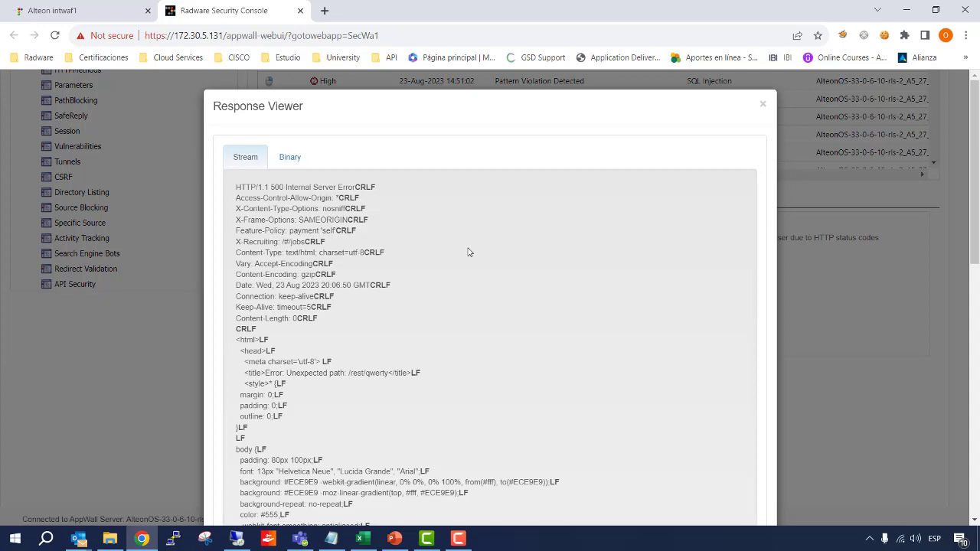
{"action": "scroll", "coordinate": [468, 260], "scroll_direction": "down", "scroll_amount": 7}
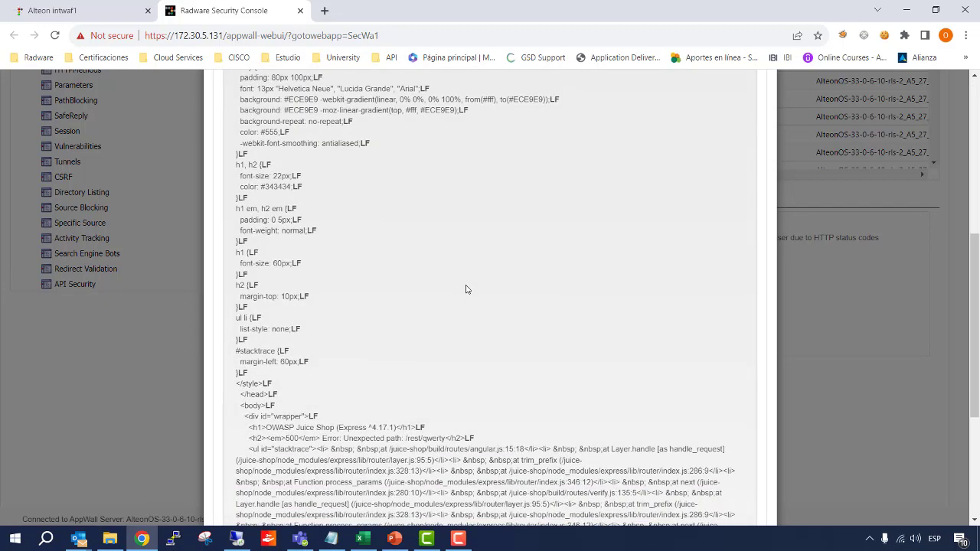
{"action": "scroll", "coordinate": [465, 289], "scroll_direction": "down", "scroll_amount": 3}
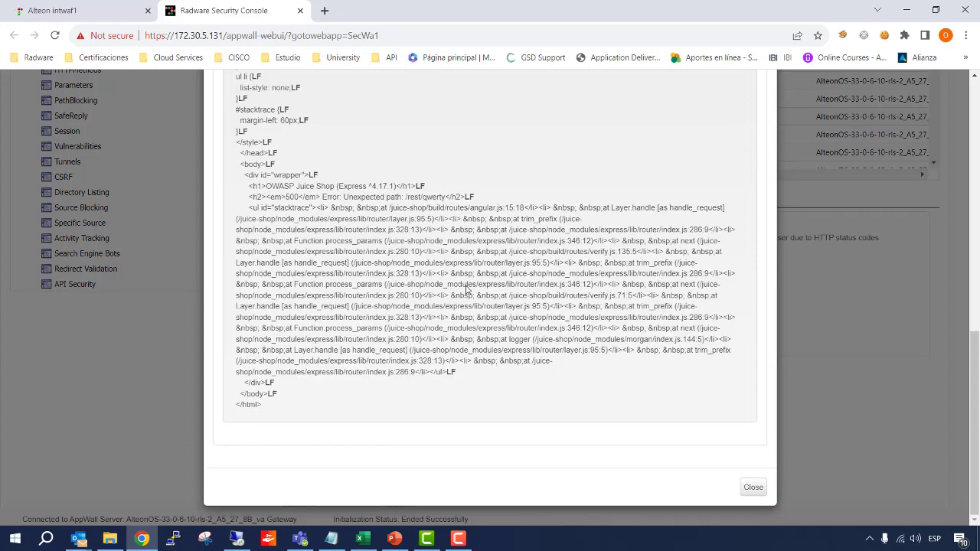
{"action": "left_click", "coordinate": [753, 487]}
{"action": "scroll", "coordinate": [597, 342], "scroll_direction": "up", "scroll_amount": 1}
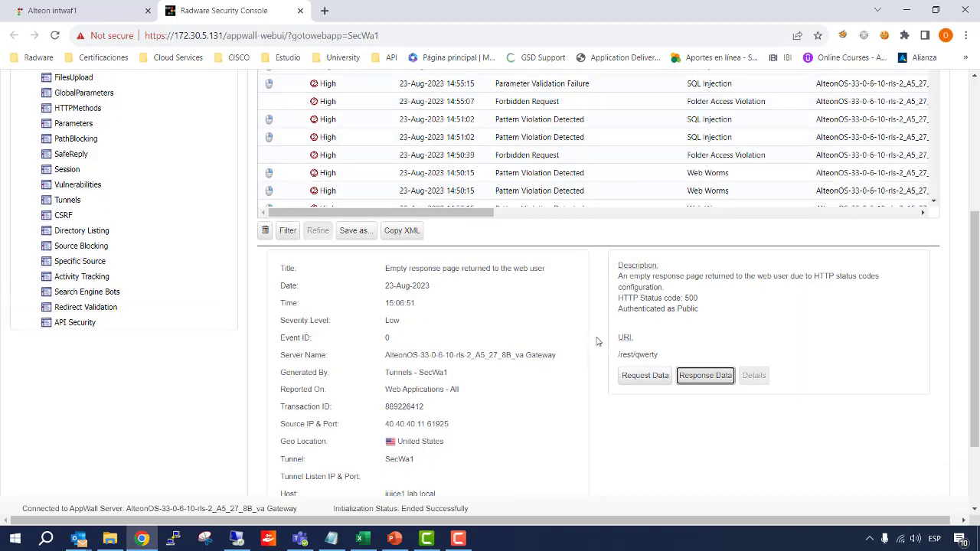
{"action": "scroll", "coordinate": [597, 342], "scroll_direction": "up", "scroll_amount": 4}
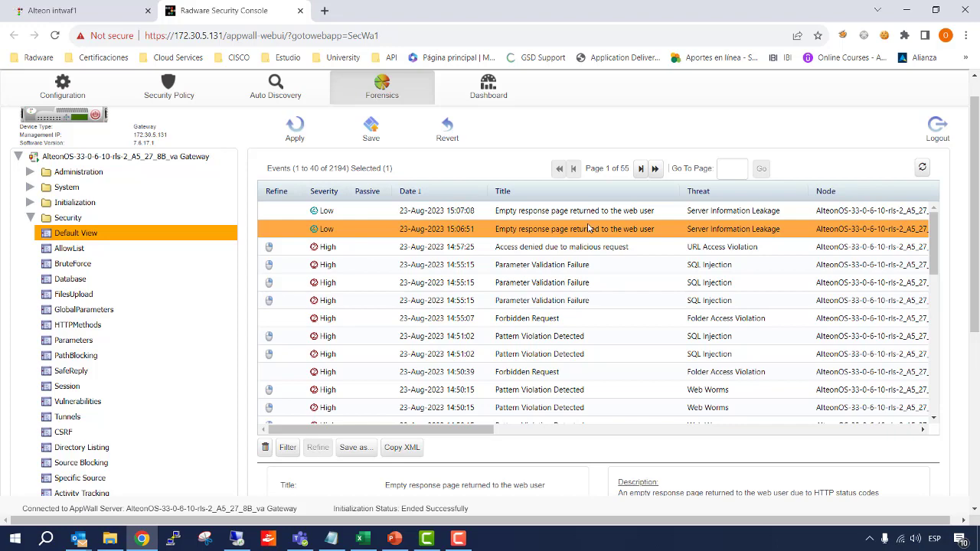
{"action": "scroll", "coordinate": [588, 228], "scroll_direction": "up", "scroll_amount": 1}
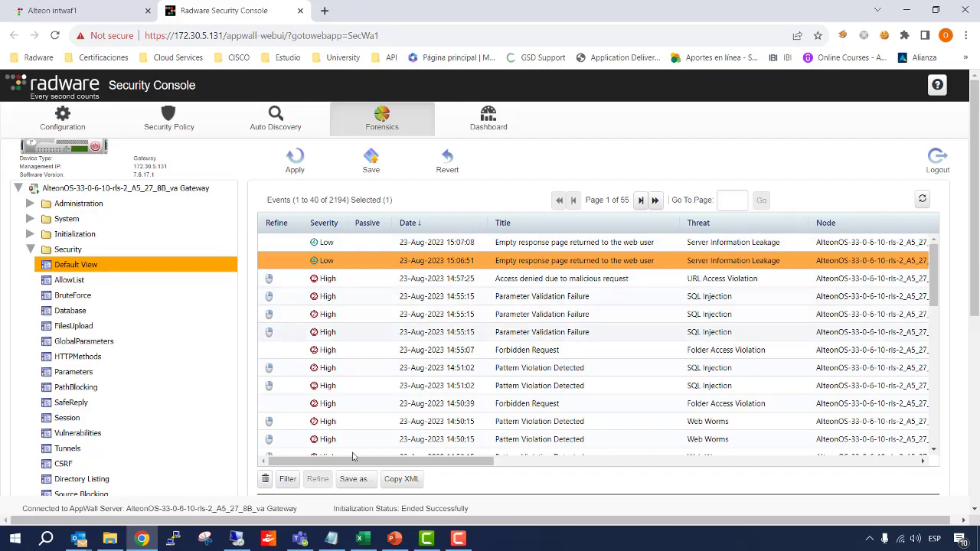
{"action": "left_click", "coordinate": [239, 539]}
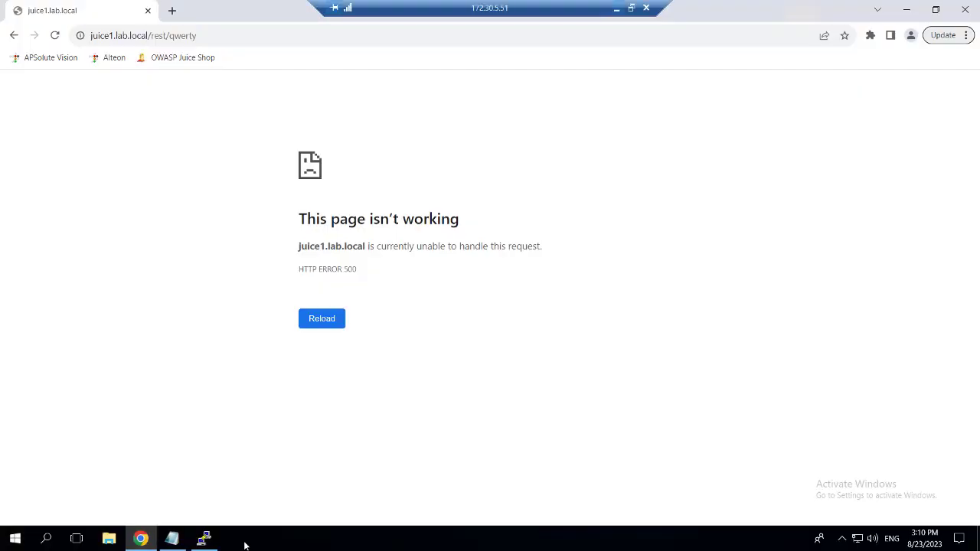
{"action": "left_click", "coordinate": [180, 541]}
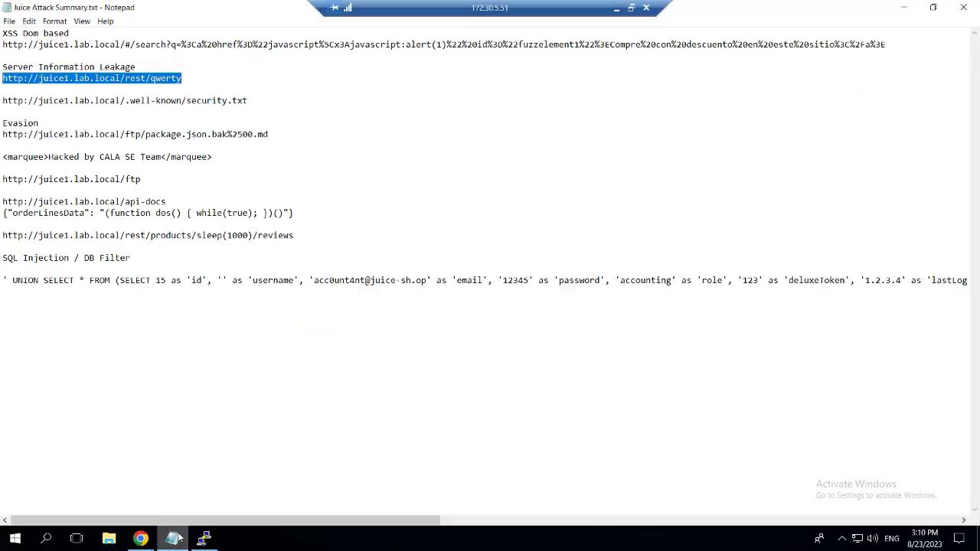
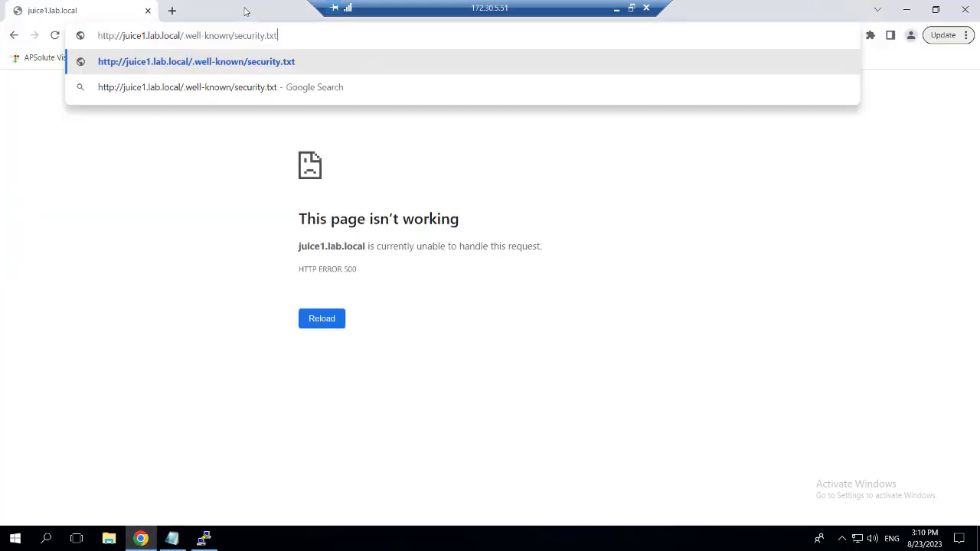
{"action": "key", "text": "Return"}
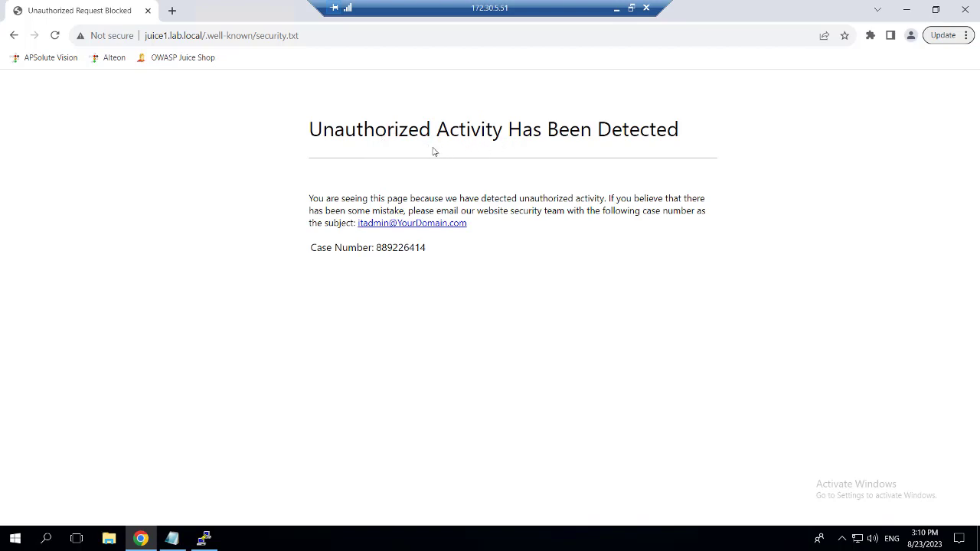
{"action": "left_click_drag", "start_coordinate": [375, 247], "coordinate": [427, 248]}
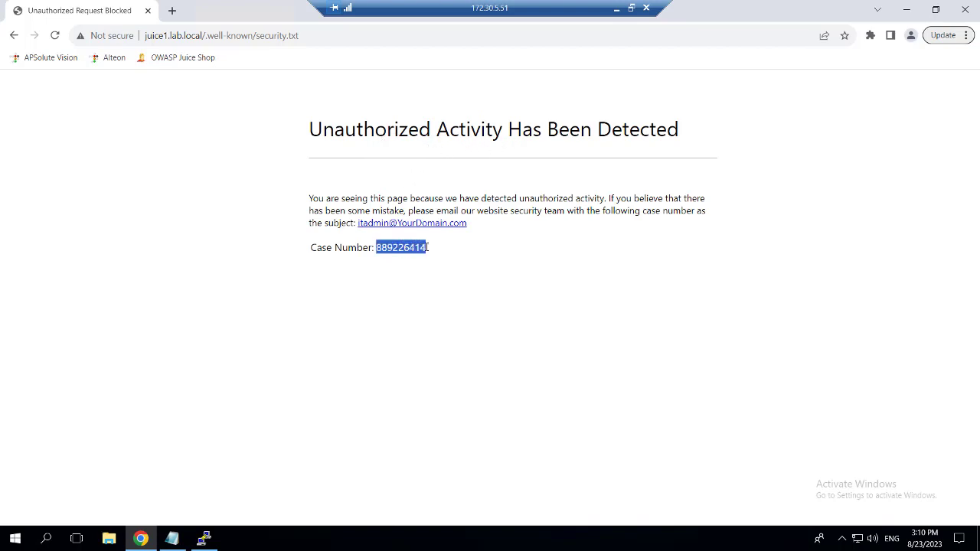
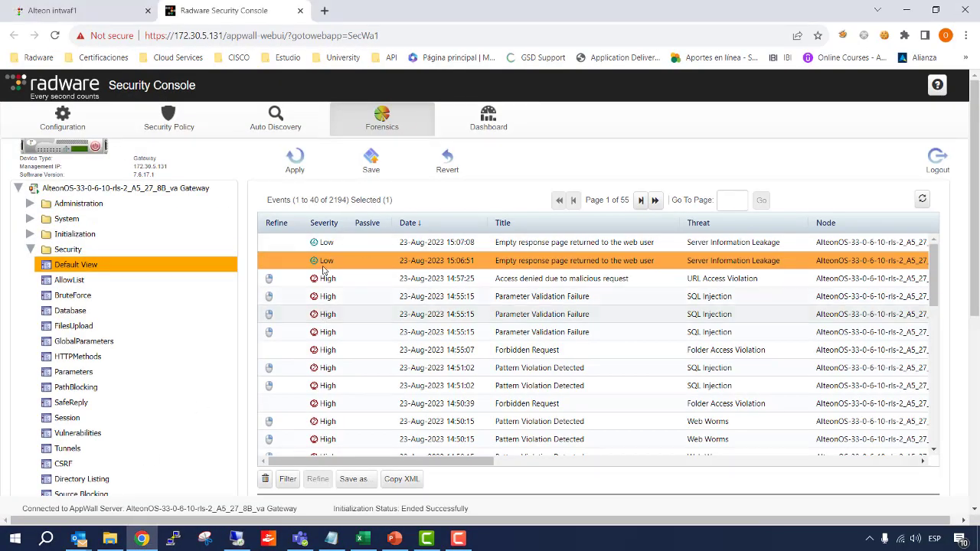
Back in the Security Console, filter the default view of security events by Transaction ID, using the case number from the block page.
{"action": "scroll", "coordinate": [333, 331], "scroll_direction": "down", "scroll_amount": 2}
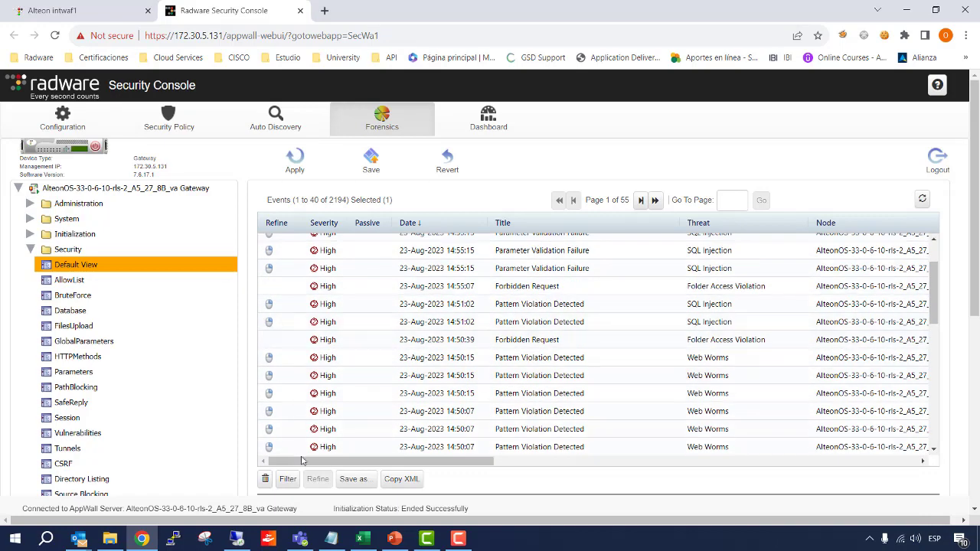
{"action": "left_click", "coordinate": [287, 478]}
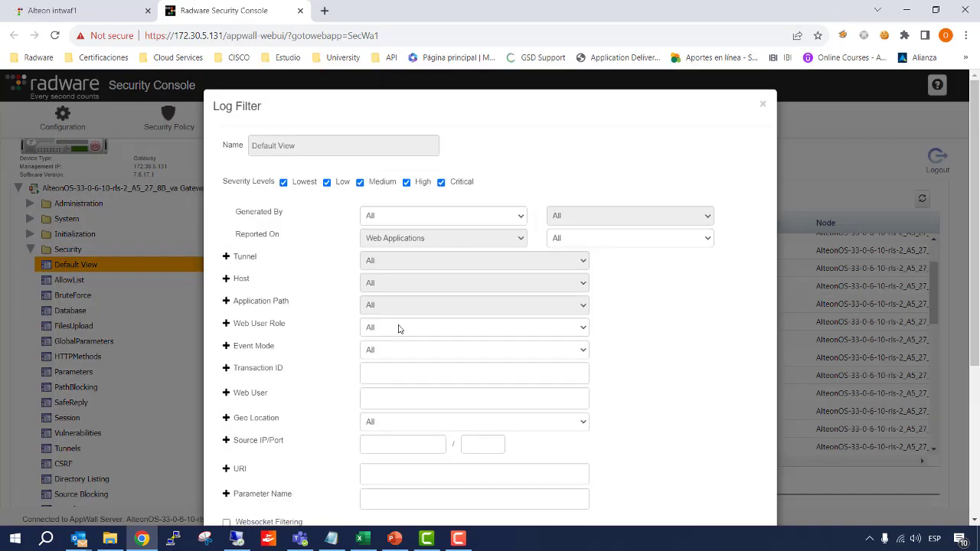
{"action": "scroll", "coordinate": [394, 329], "scroll_direction": "down", "scroll_amount": 1}
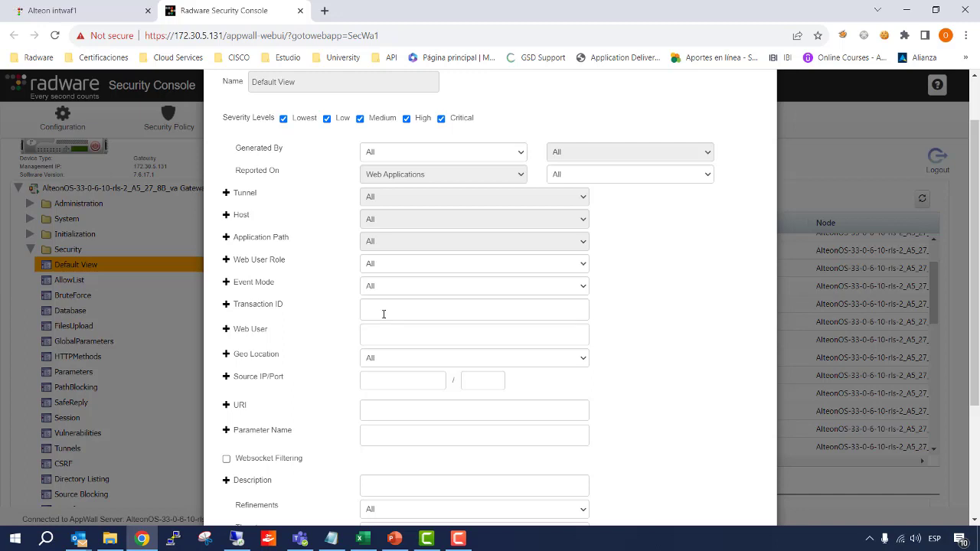
{"action": "left_click", "coordinate": [383, 309]}
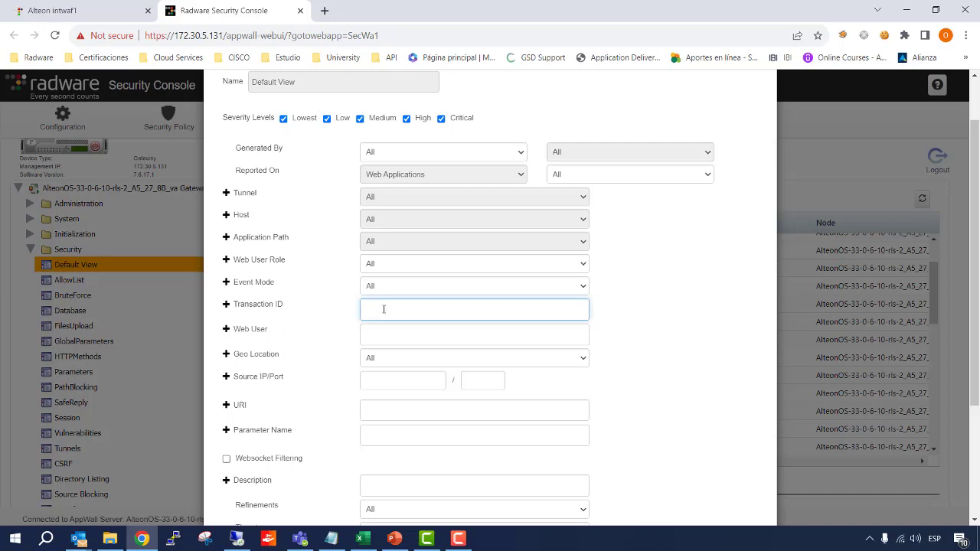
{"action": "type", "text": "889226414"}
{"action": "scroll", "coordinate": [972, 352], "scroll_direction": "down", "scroll_amount": 2}
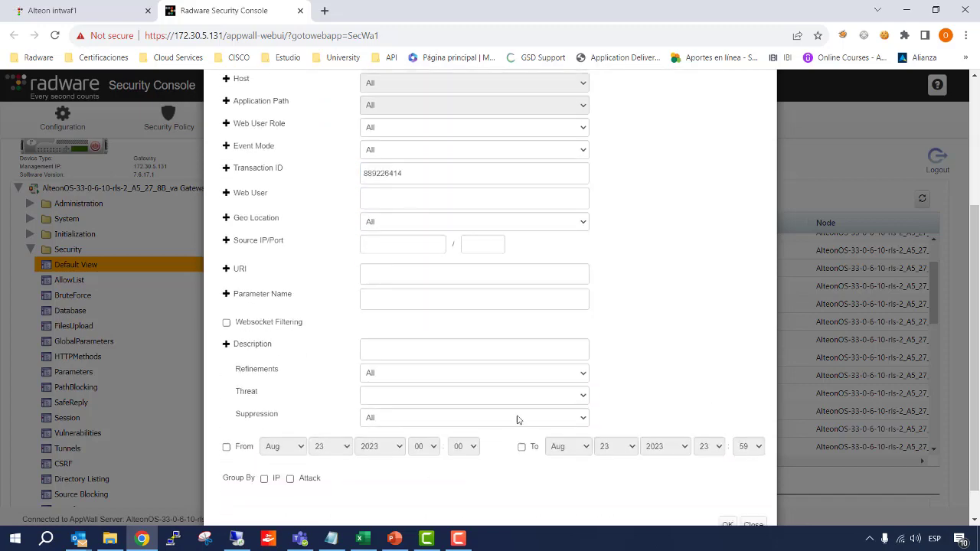
{"action": "scroll", "coordinate": [972, 383], "scroll_direction": "down", "scroll_amount": 1}
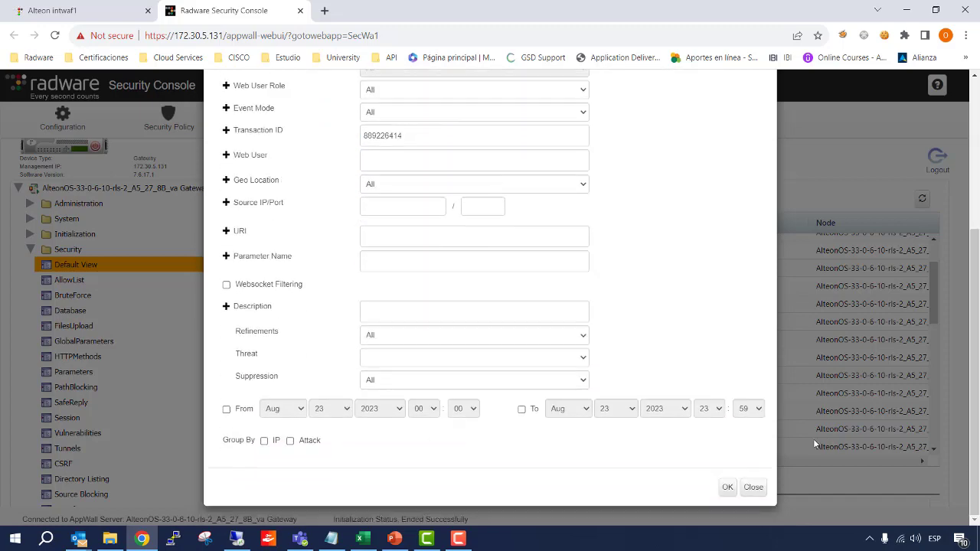
{"action": "left_click", "coordinate": [727, 485]}
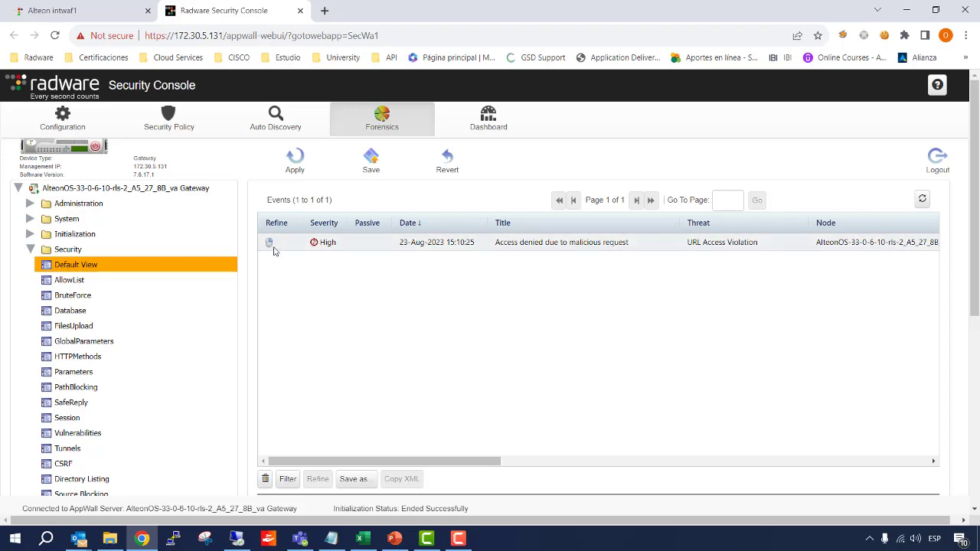
Open the refinement settings of the 15:10:25 URL Access Violation event, review them and cancel.
{"action": "left_click", "coordinate": [365, 243]}
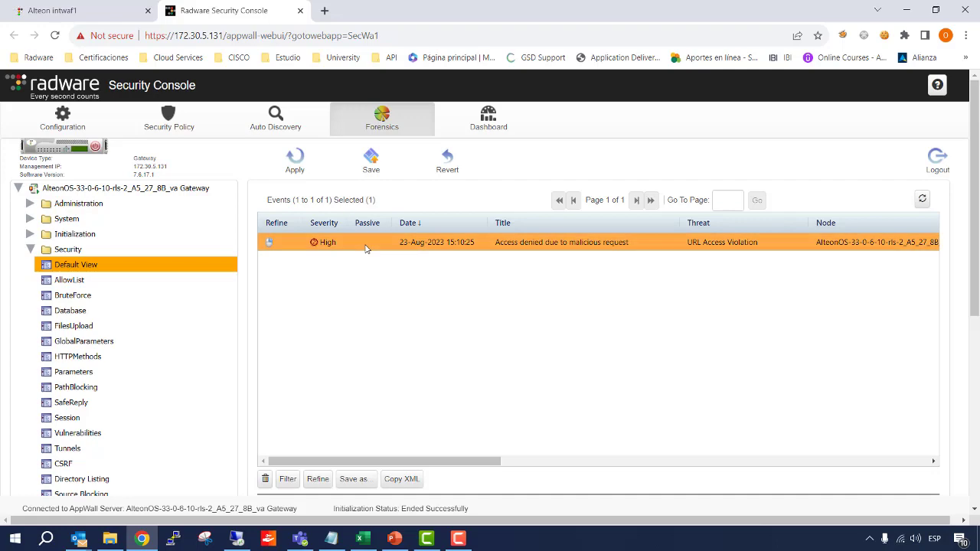
{"action": "left_click", "coordinate": [318, 480]}
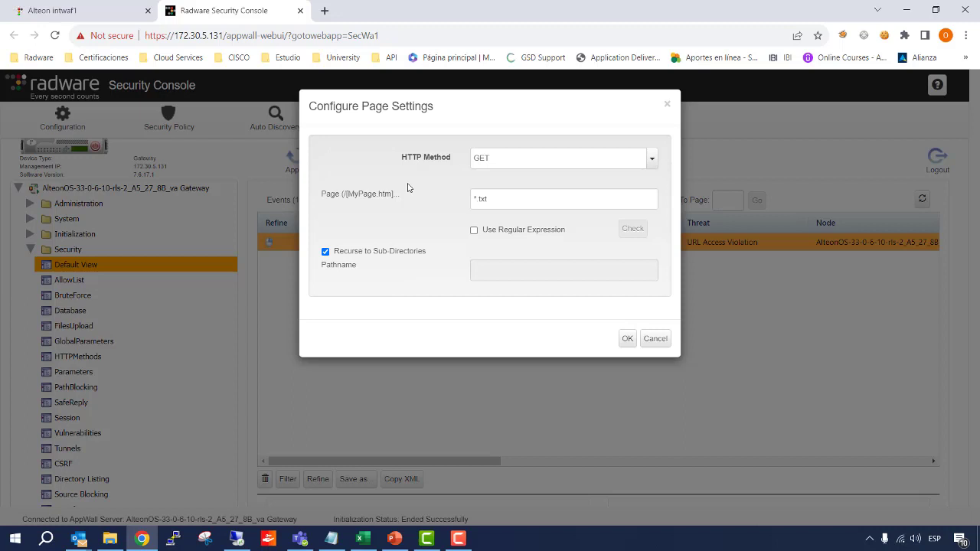
{"action": "left_click", "coordinate": [655, 338]}
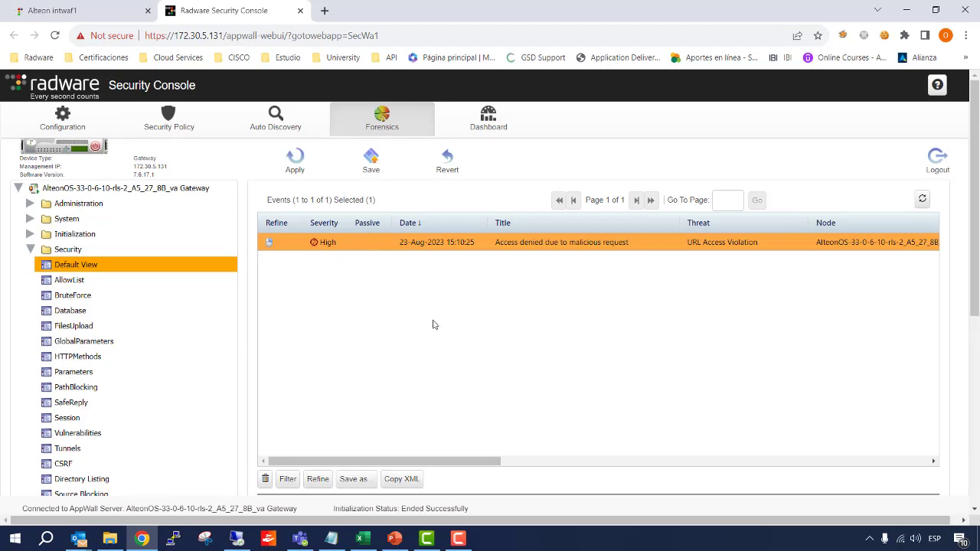
Examine the remaining columns of the 15:10:25 URL Access Violation event, including its source, host and URI.
{"action": "left_click_drag", "start_coordinate": [451, 465], "coordinate": [503, 466]}
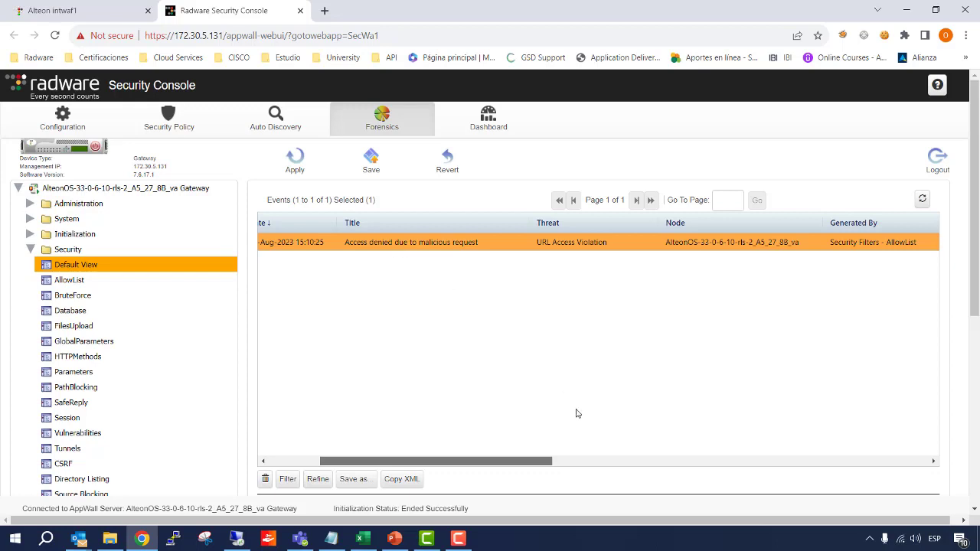
{"action": "left_click_drag", "start_coordinate": [521, 464], "coordinate": [585, 463]}
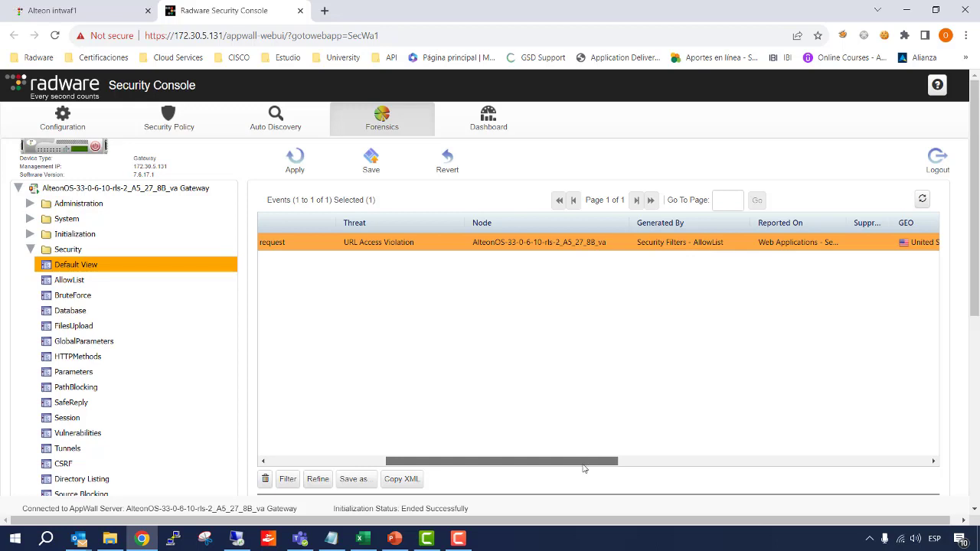
{"action": "left_click_drag", "start_coordinate": [583, 463], "coordinate": [868, 472]}
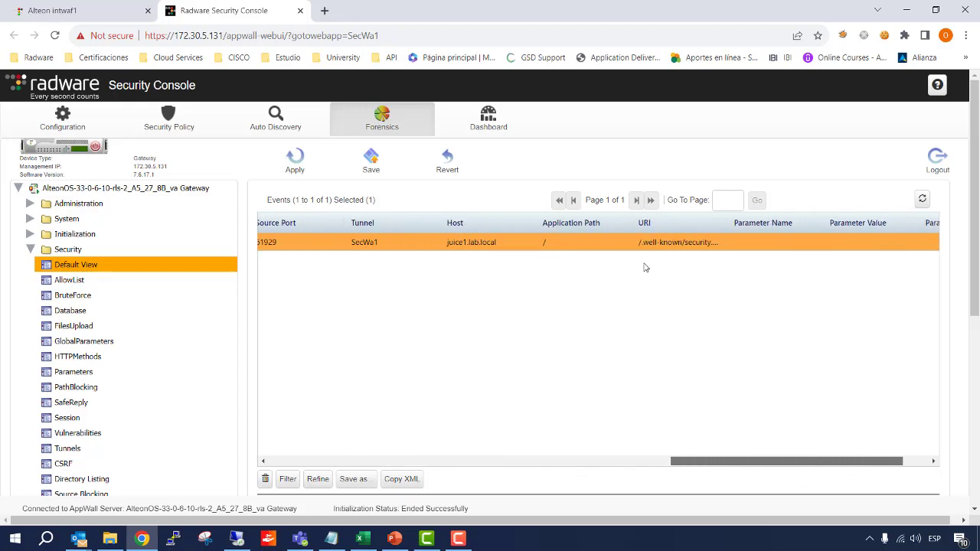
{"action": "left_click_drag", "start_coordinate": [801, 462], "coordinate": [549, 462]}
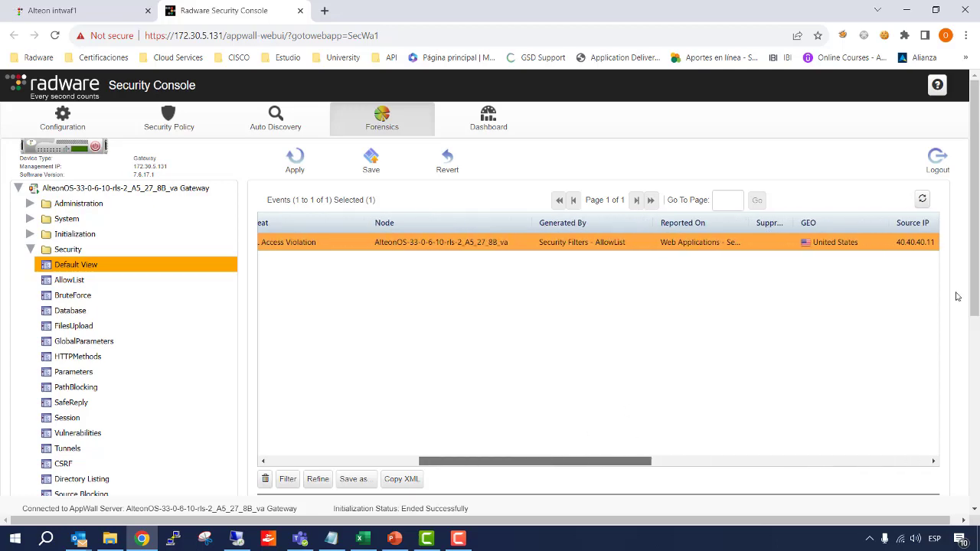
Read the event's detailed description and request data, close the request viewer and return to the start of the event row.
{"action": "left_click_drag", "start_coordinate": [974, 279], "coordinate": [971, 528]}
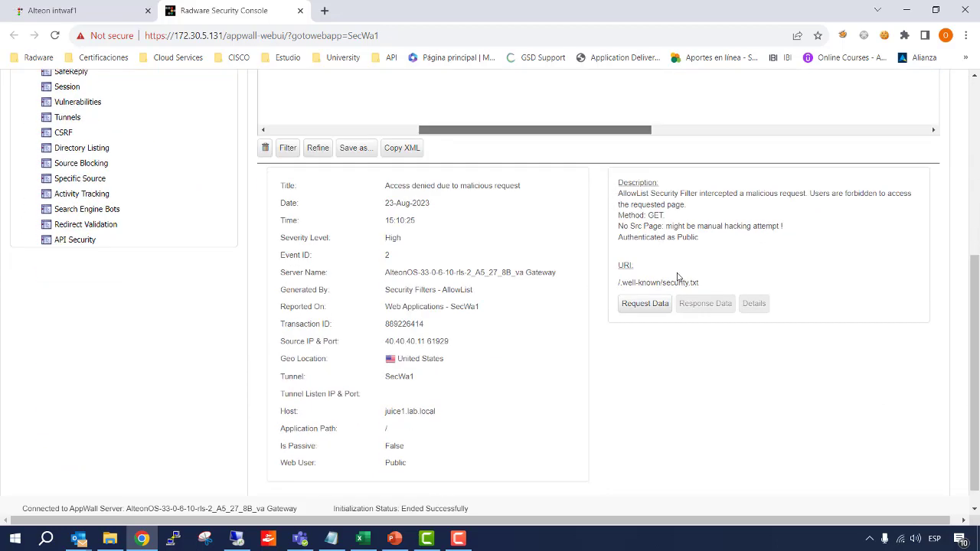
{"action": "left_click", "coordinate": [645, 304]}
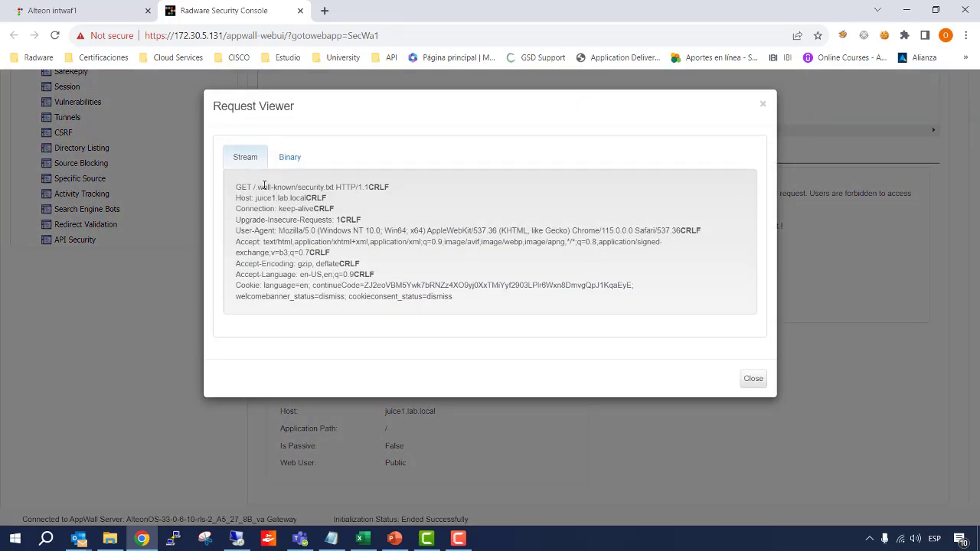
{"action": "left_click", "coordinate": [753, 378]}
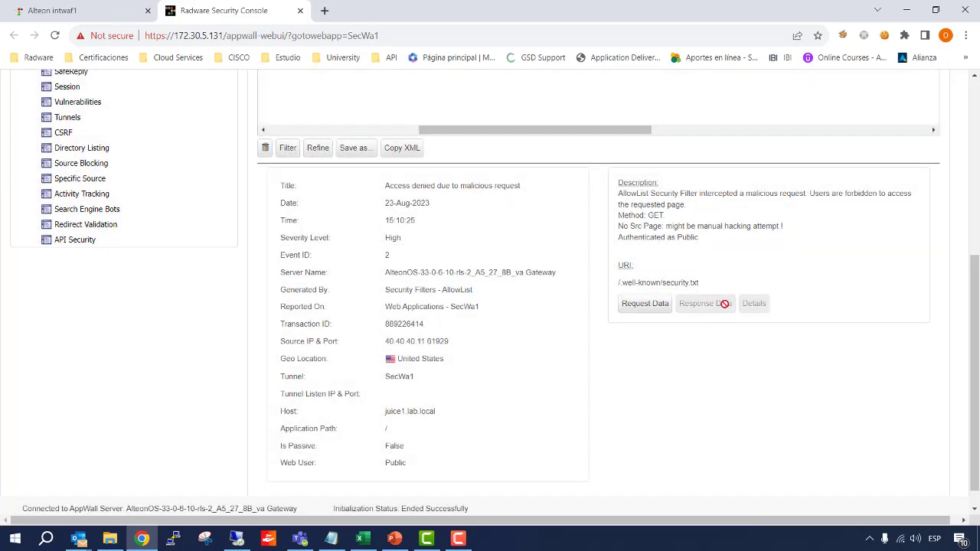
{"action": "scroll", "coordinate": [723, 304], "scroll_direction": "up", "scroll_amount": 5}
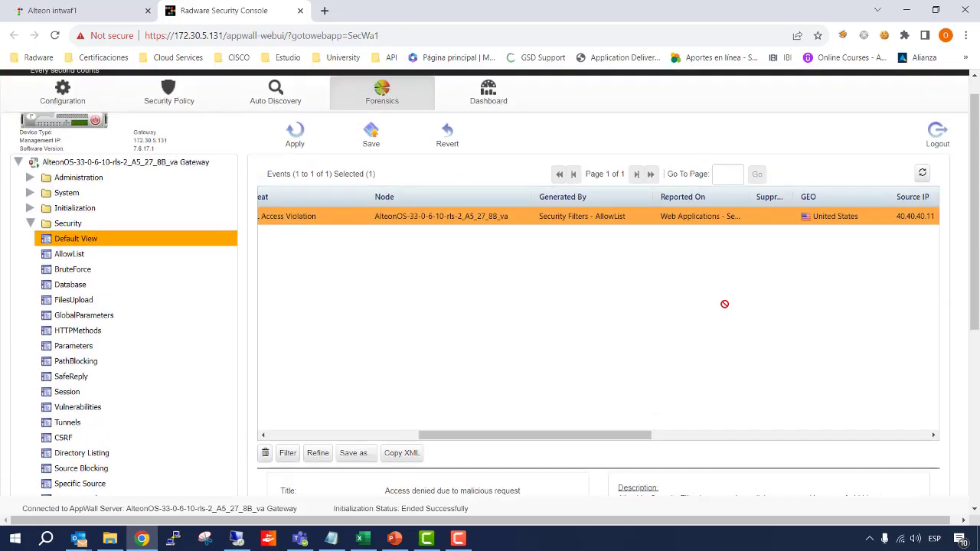
{"action": "left_click_drag", "start_coordinate": [528, 452], "coordinate": [358, 452]}
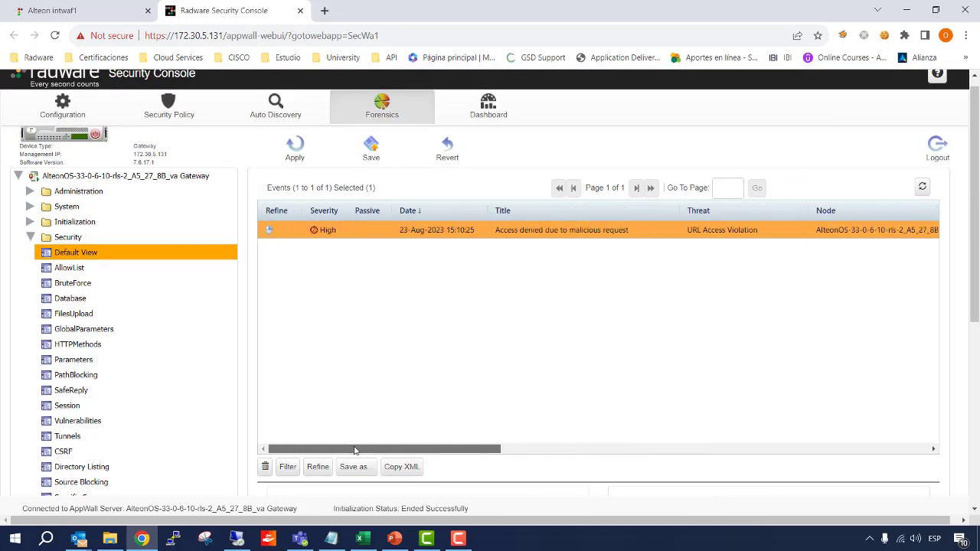
Open the AllowList filter for the public role of juice1.lab.local under SecWa1's root application path and review its permitted pages.
{"action": "left_click", "coordinate": [170, 104]}
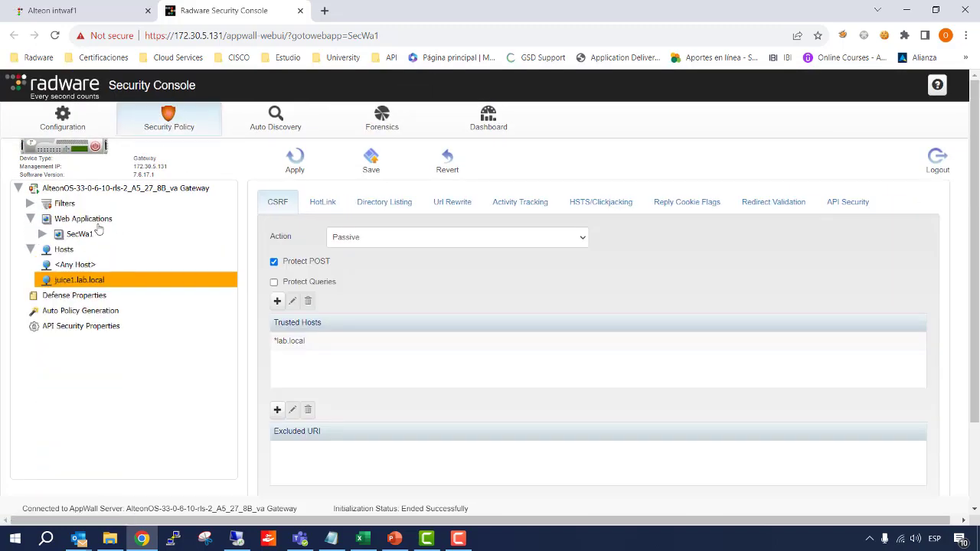
{"action": "left_click", "coordinate": [42, 234]}
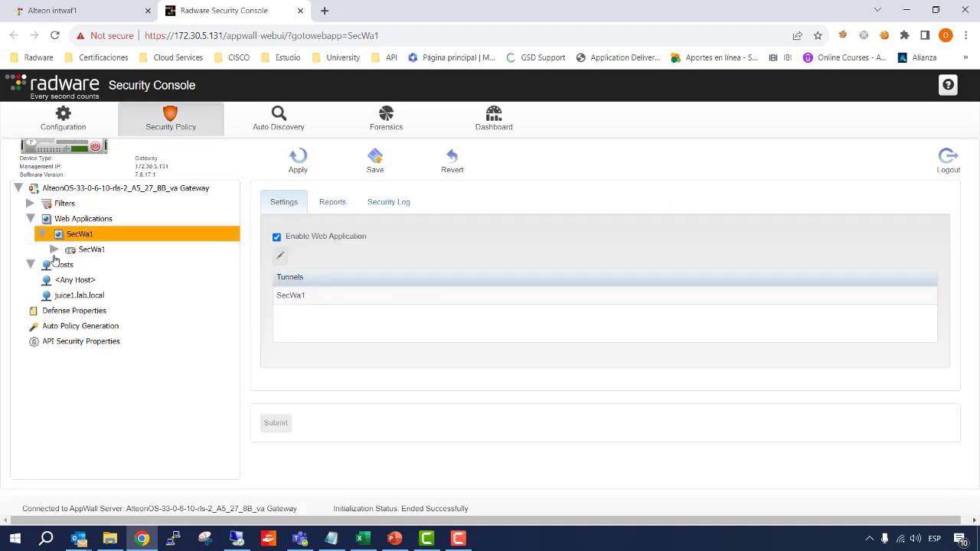
{"action": "left_click", "coordinate": [54, 252]}
{"action": "left_click", "coordinate": [66, 265]}
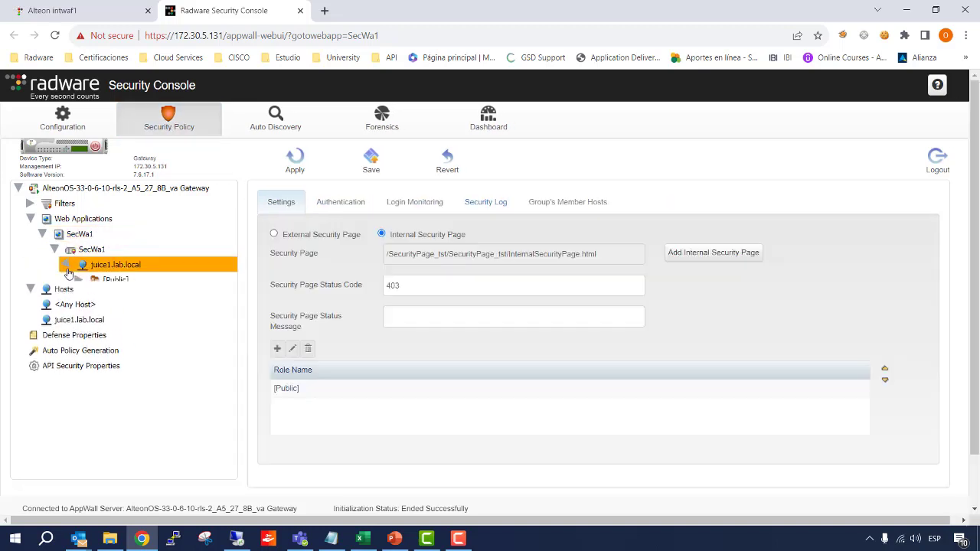
{"action": "left_click", "coordinate": [79, 282]}
{"action": "left_click", "coordinate": [93, 296]}
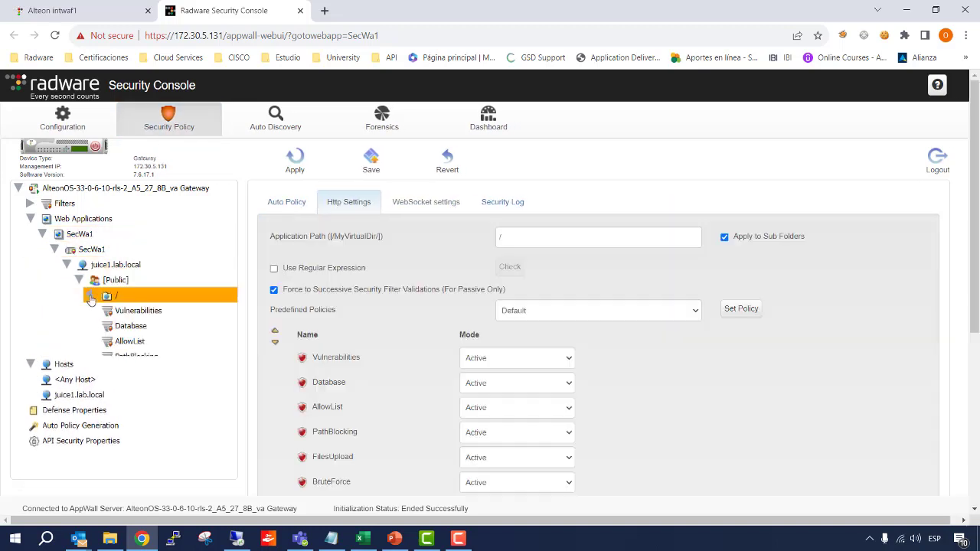
{"action": "left_click", "coordinate": [127, 343]}
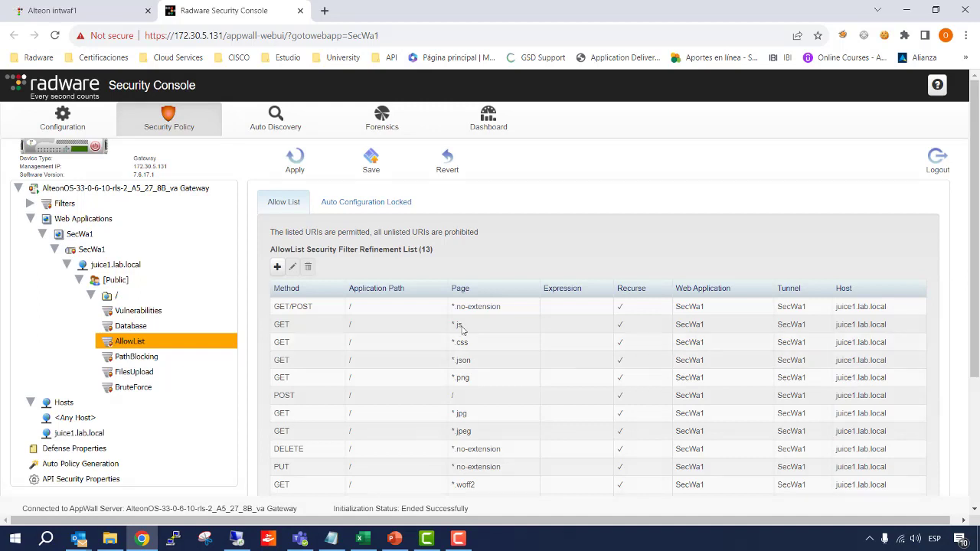
{"action": "scroll", "coordinate": [470, 348], "scroll_direction": "down", "scroll_amount": 1}
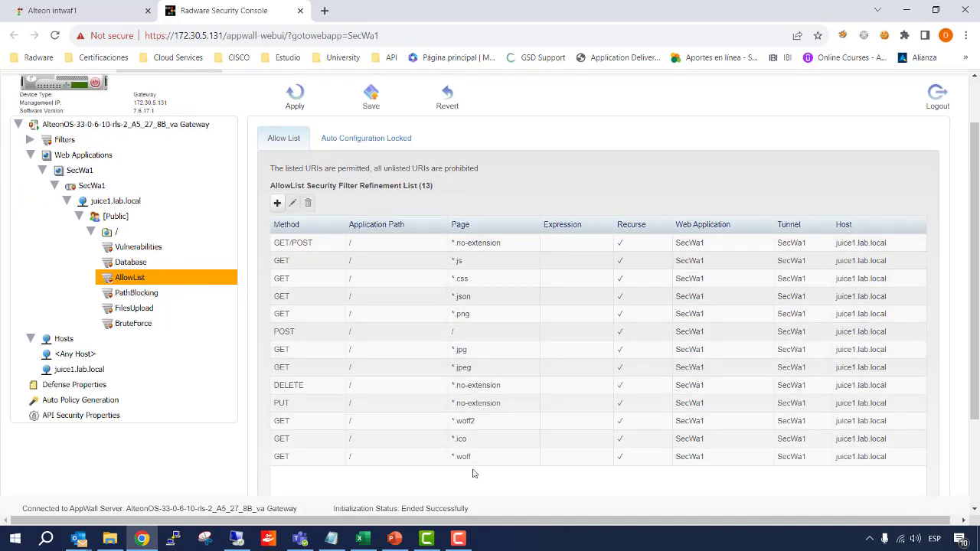
{"action": "scroll", "coordinate": [291, 348], "scroll_direction": "up", "scroll_amount": 1}
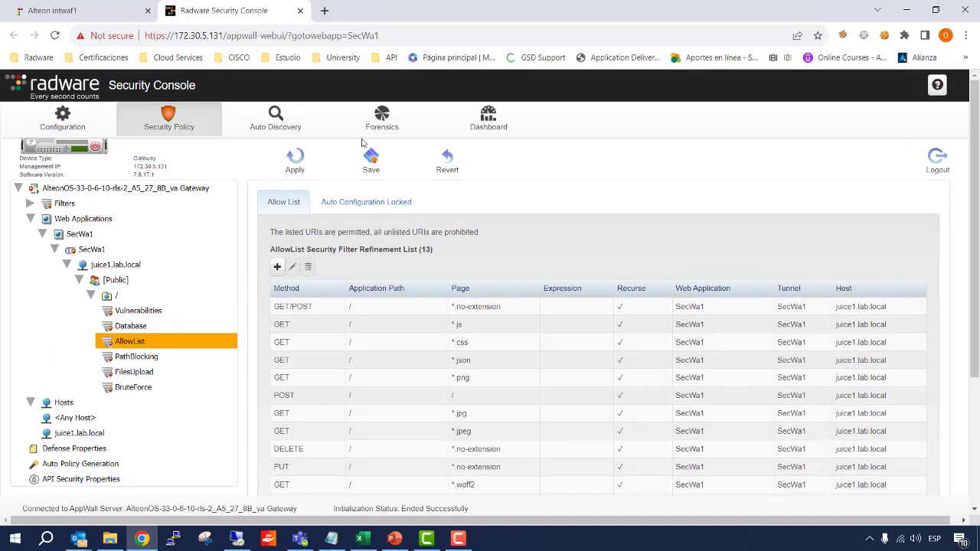
Return to the forensics security events, select the 15:10:25 URL Access Violation event and examine its description and URI.
{"action": "left_click", "coordinate": [375, 129]}
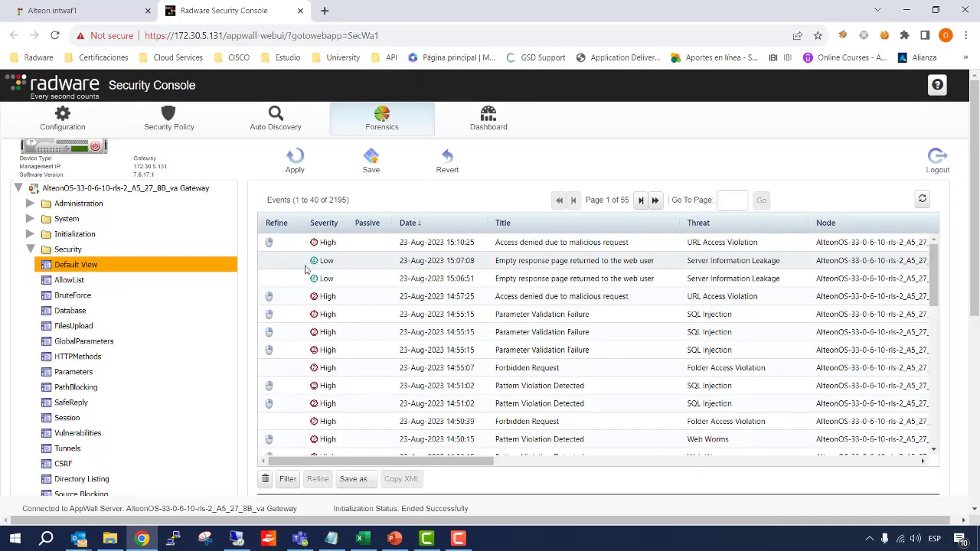
{"action": "left_click", "coordinate": [449, 242]}
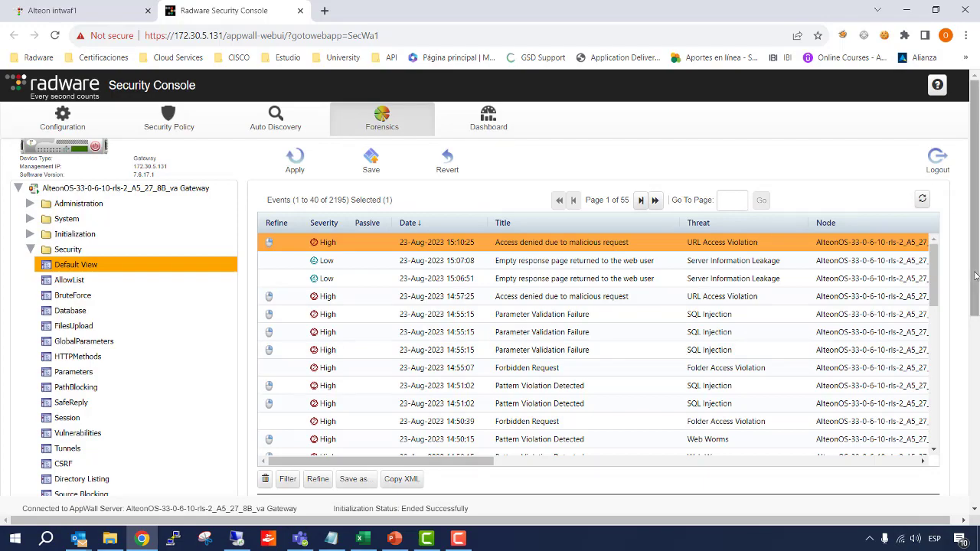
{"action": "left_click_drag", "start_coordinate": [975, 277], "coordinate": [975, 383]}
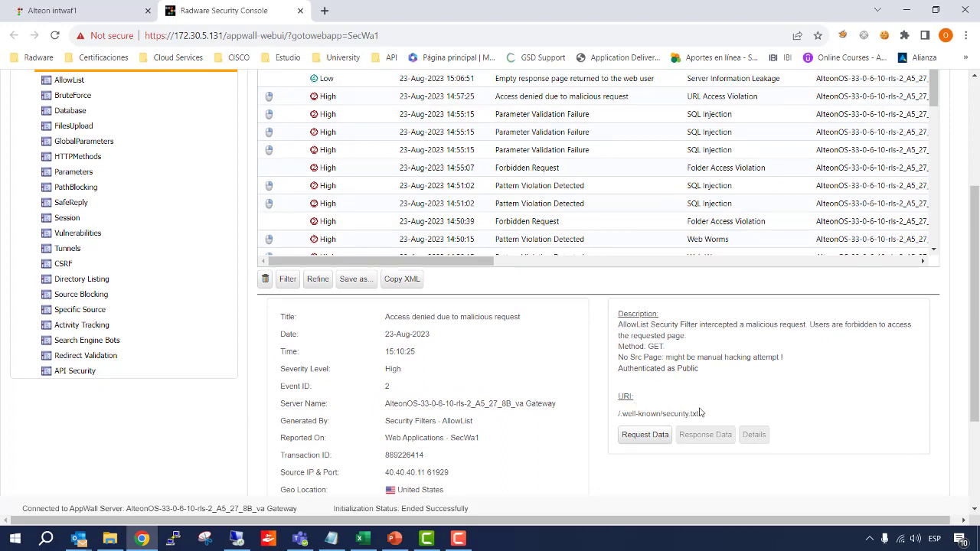
{"action": "scroll", "coordinate": [693, 408], "scroll_direction": "up", "scroll_amount": 1}
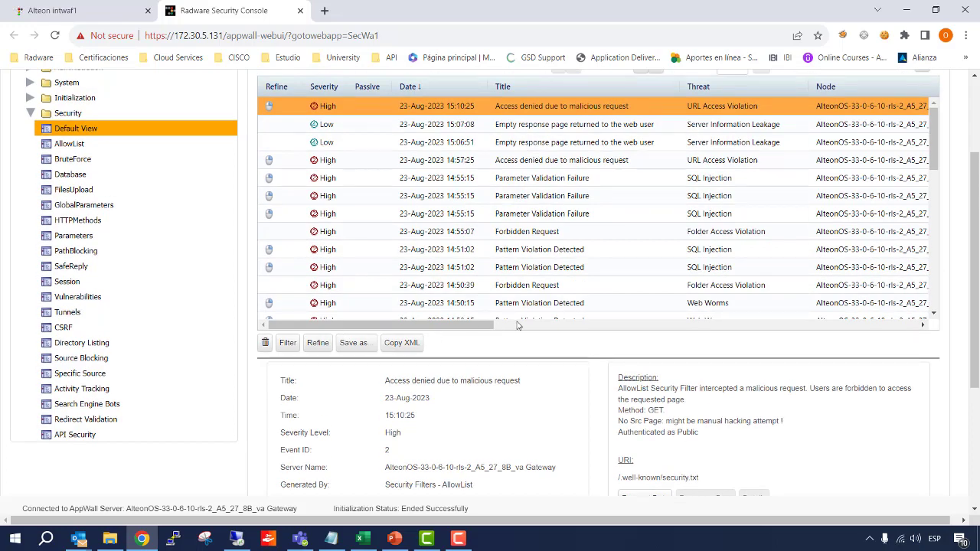
{"action": "scroll", "coordinate": [565, 235], "scroll_direction": "up", "scroll_amount": 1}
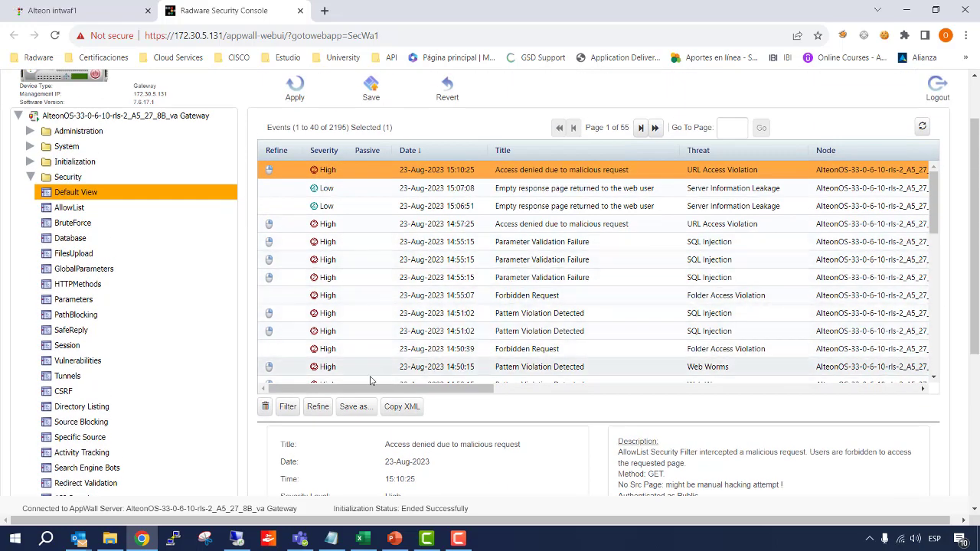
Refine the event to allow GET requests for *.txt pages with recursion to subdirectories, and check the new entry in the AllowList.
{"action": "left_click", "coordinate": [318, 407]}
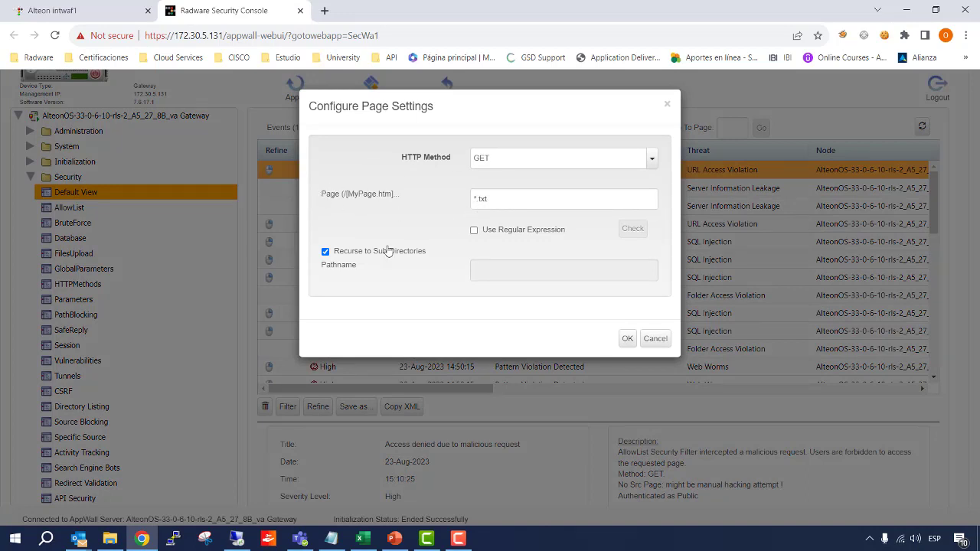
{"action": "left_click", "coordinate": [627, 339]}
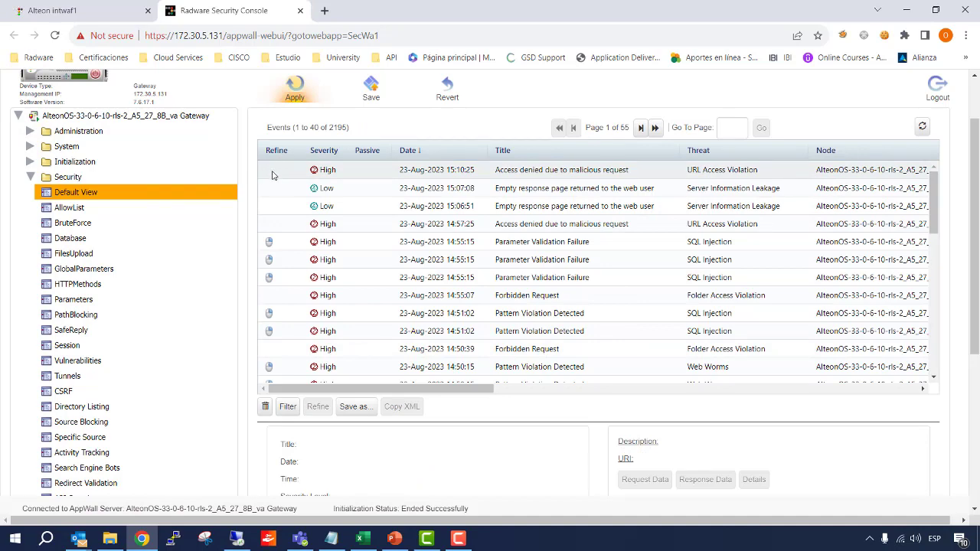
{"action": "scroll", "coordinate": [284, 195], "scroll_direction": "up", "scroll_amount": 1}
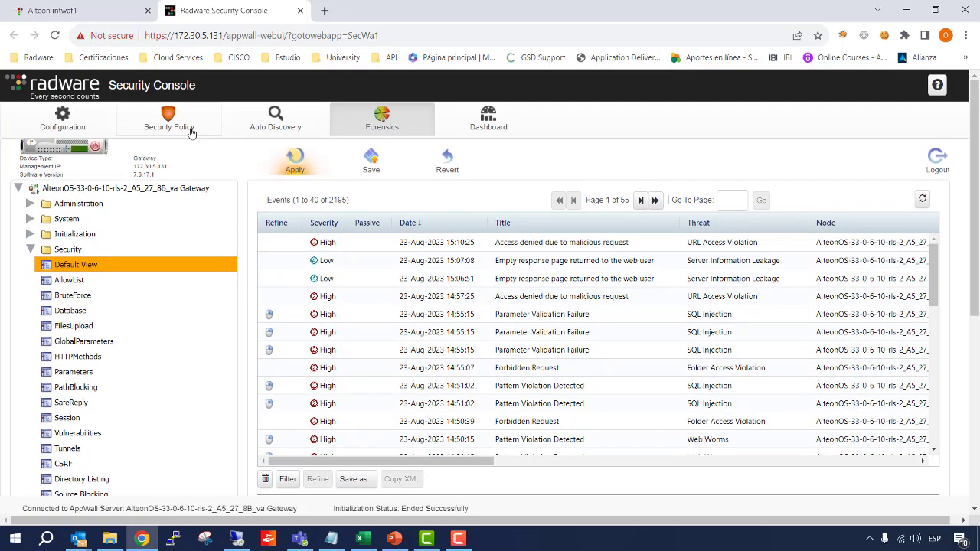
{"action": "left_click", "coordinate": [183, 134]}
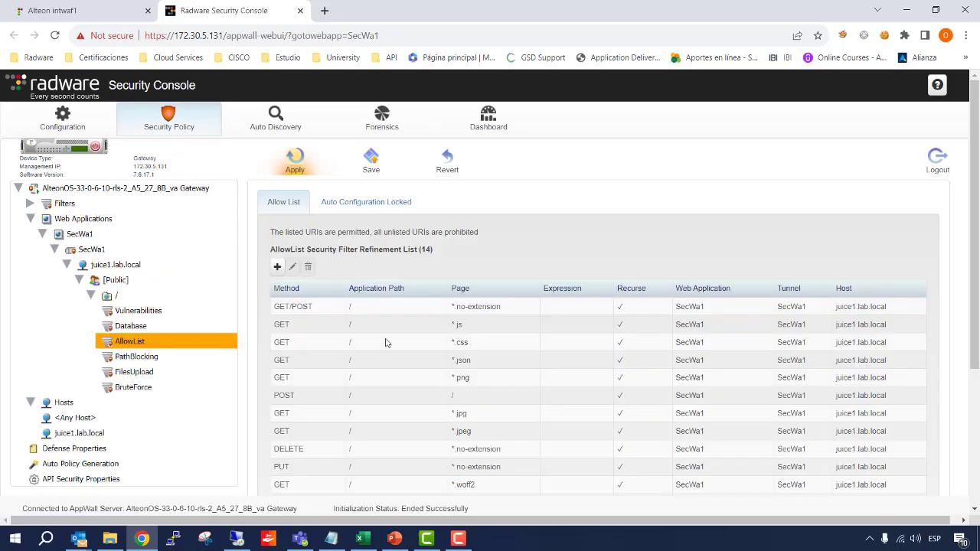
{"action": "scroll", "coordinate": [388, 343], "scroll_direction": "down", "scroll_amount": 2}
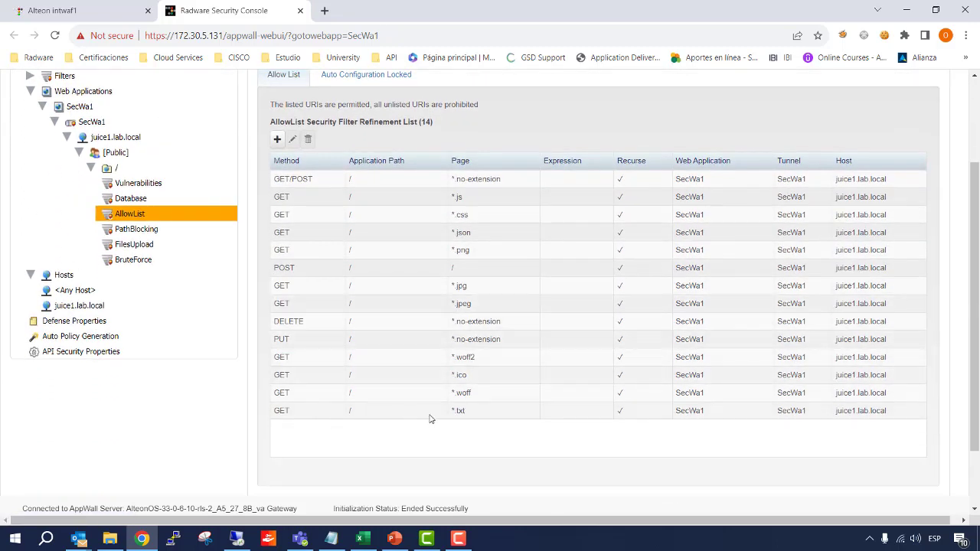
{"action": "scroll", "coordinate": [397, 318], "scroll_direction": "up", "scroll_amount": 2}
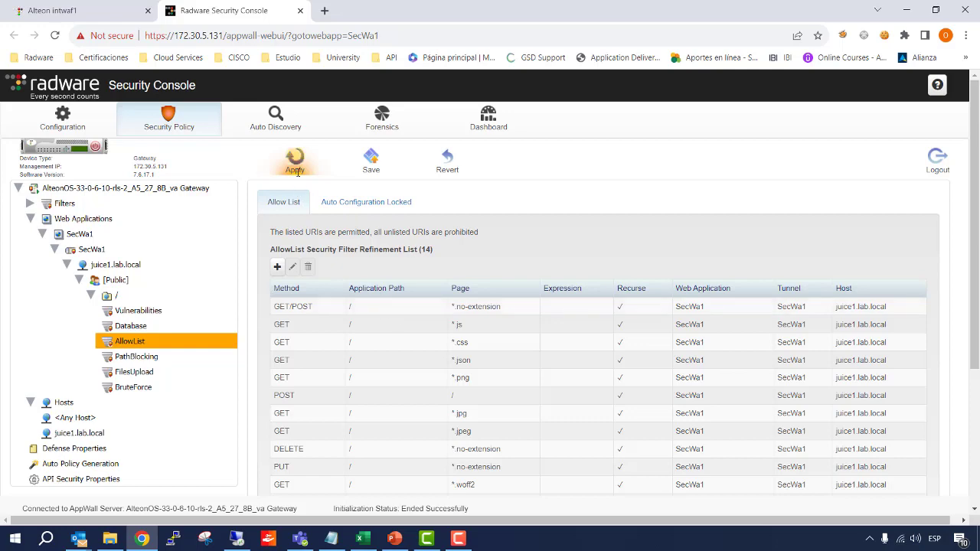
Delete the GET *.txt entry from the AllowList refinement list, submit the change and apply the configuration.
{"action": "scroll", "coordinate": [418, 411], "scroll_direction": "down", "scroll_amount": 1}
{"action": "scroll", "coordinate": [359, 466], "scroll_direction": "down", "scroll_amount": 1}
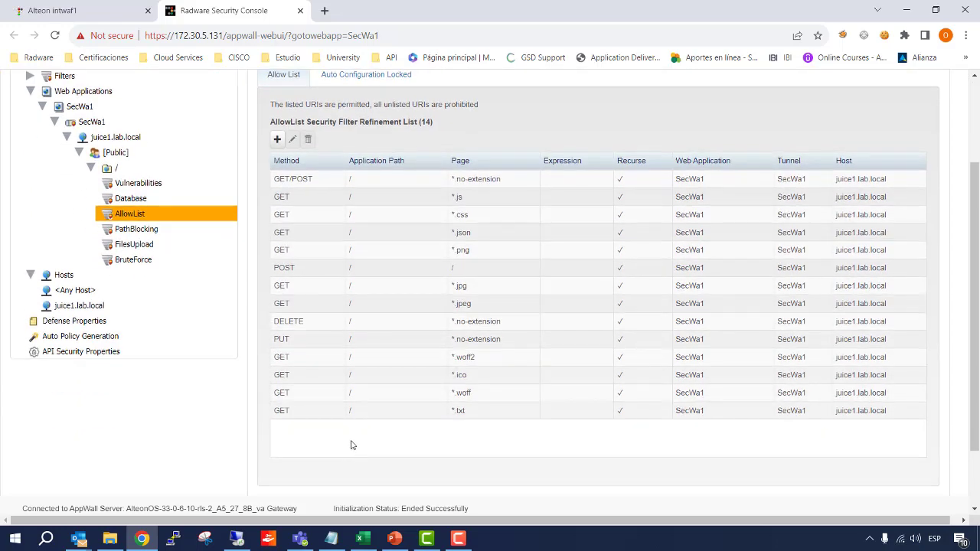
{"action": "left_click", "coordinate": [339, 417]}
{"action": "scroll", "coordinate": [339, 420], "scroll_direction": "up", "scroll_amount": 2}
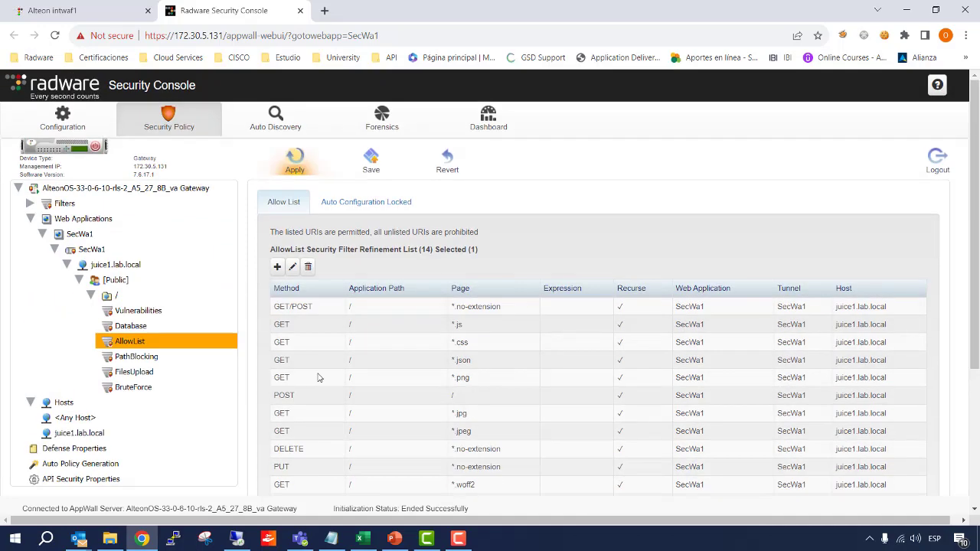
{"action": "left_click", "coordinate": [307, 269]}
{"action": "scroll", "coordinate": [359, 356], "scroll_direction": "down", "scroll_amount": 3}
{"action": "left_click", "coordinate": [273, 463]}
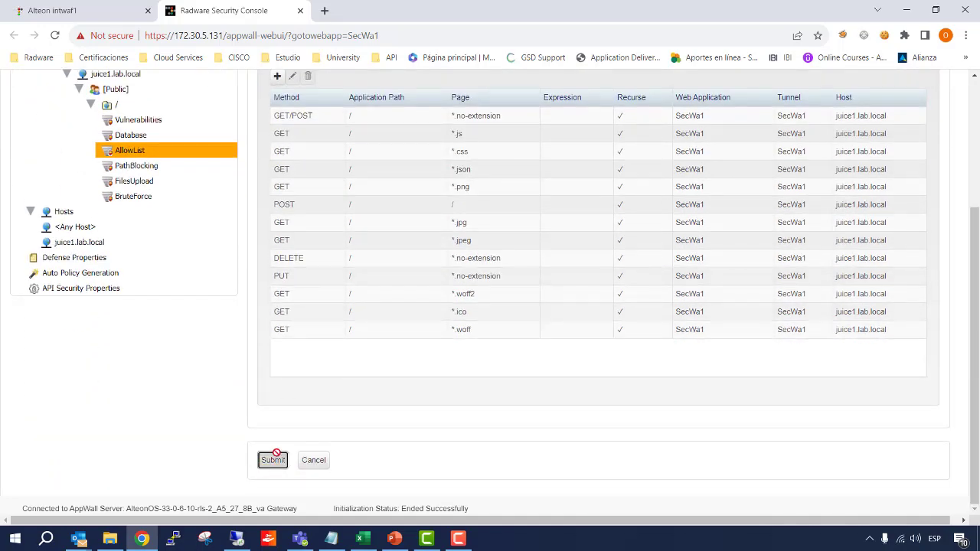
{"action": "scroll", "coordinate": [310, 229], "scroll_direction": "up", "scroll_amount": 2}
{"action": "left_click", "coordinate": [309, 112]}
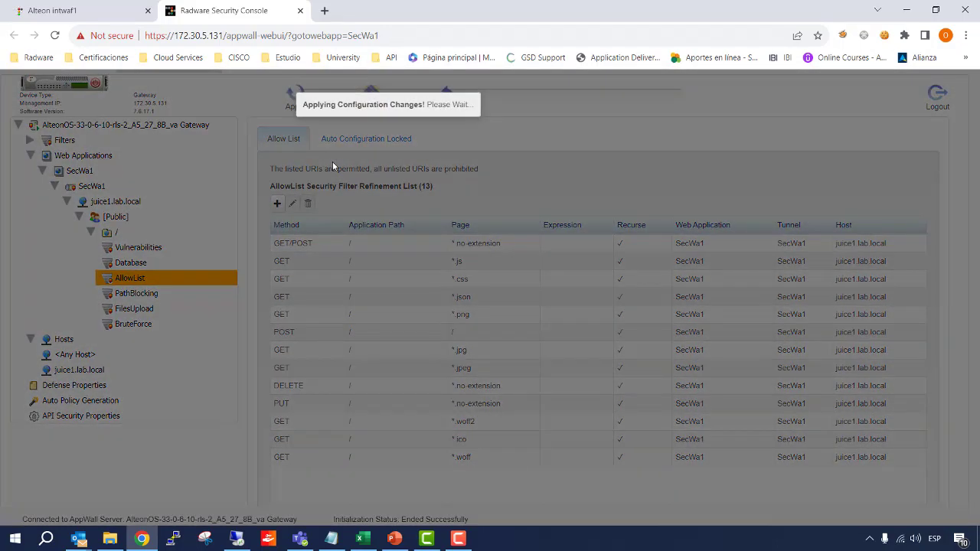
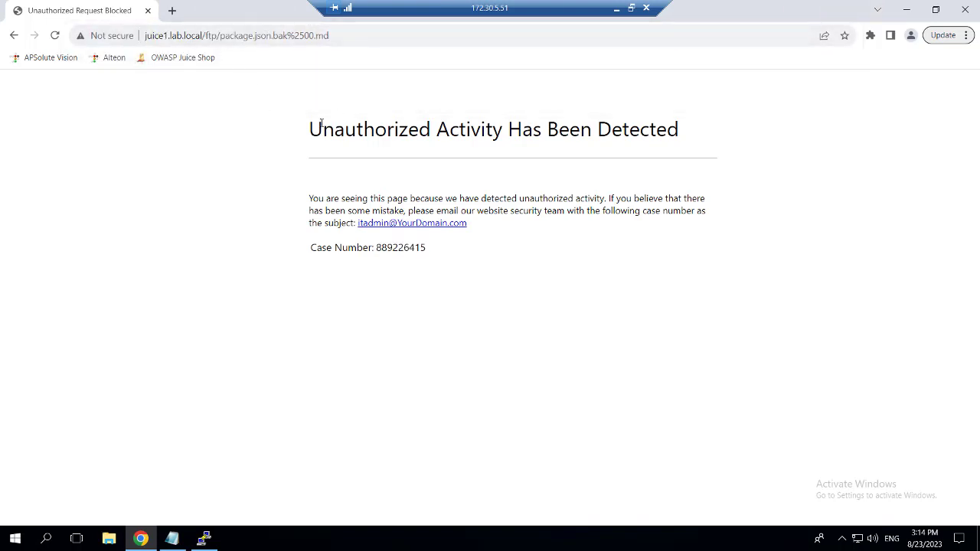
Leave the remote desktop session at the package.json.bak block page and reopen the forensics security events in the Security Console.
{"action": "left_click", "coordinate": [616, 8]}
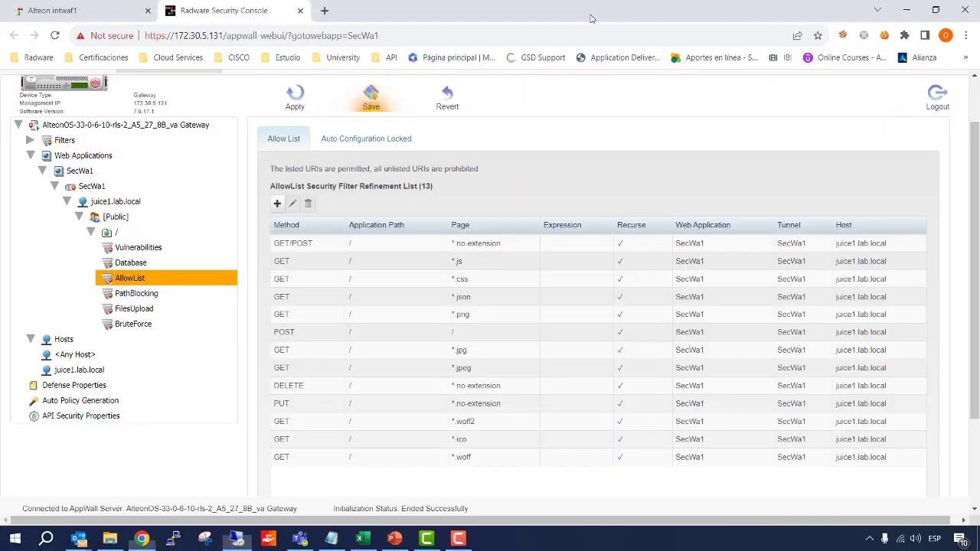
{"action": "scroll", "coordinate": [284, 142], "scroll_direction": "up", "scroll_amount": 1}
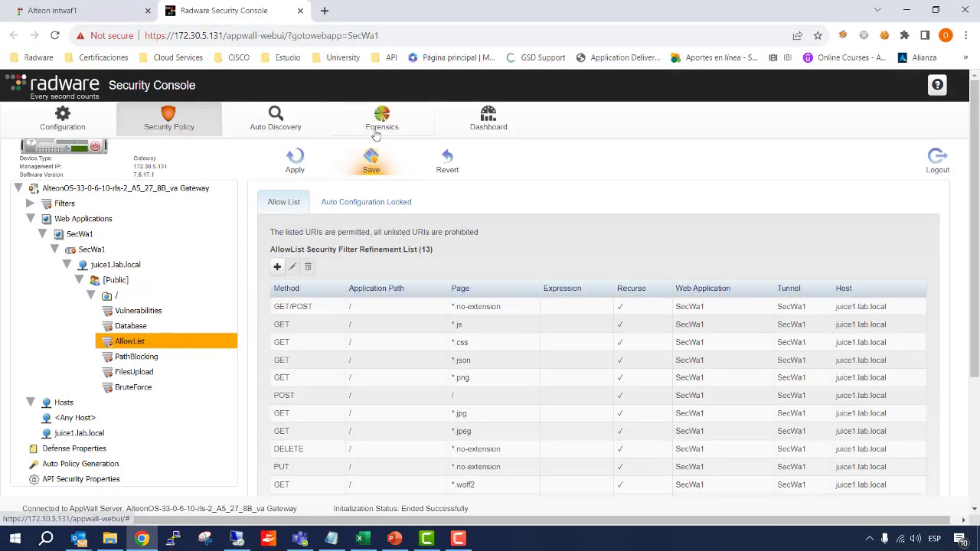
{"action": "left_click", "coordinate": [381, 121]}
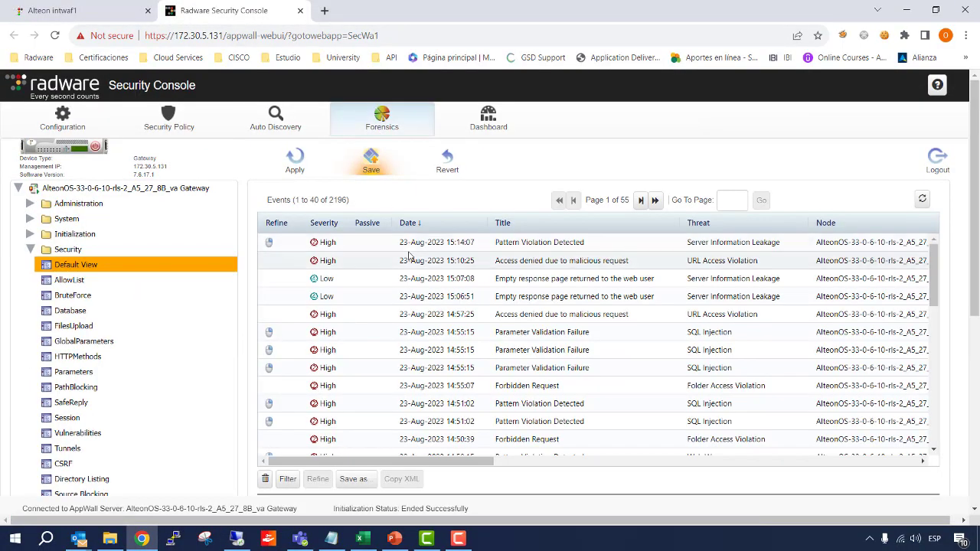
Select the 15:14:07 Pattern Violation Detected event and examine its Generated By, Host and URI columns.
{"action": "left_click", "coordinate": [424, 244]}
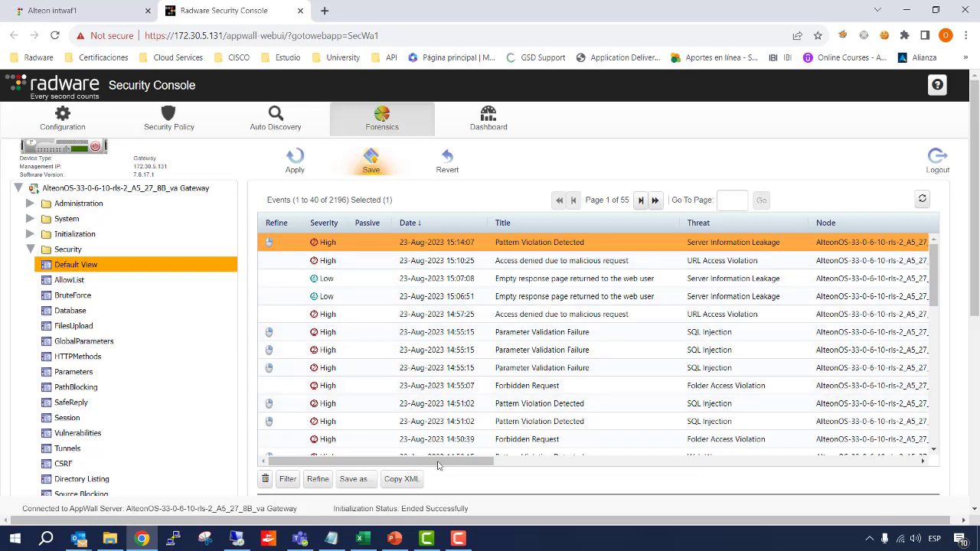
{"action": "left_click_drag", "start_coordinate": [443, 462], "coordinate": [556, 469]}
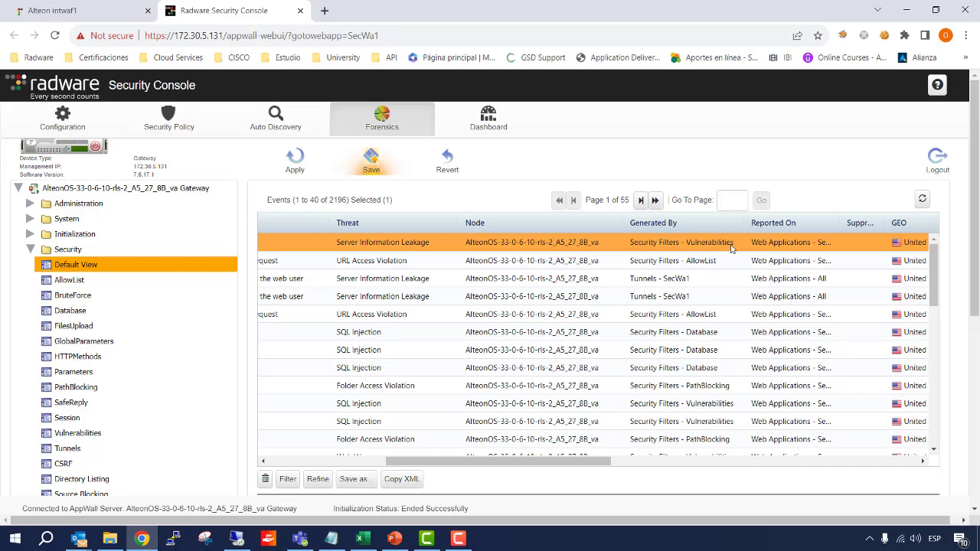
{"action": "left_click_drag", "start_coordinate": [551, 463], "coordinate": [836, 460]}
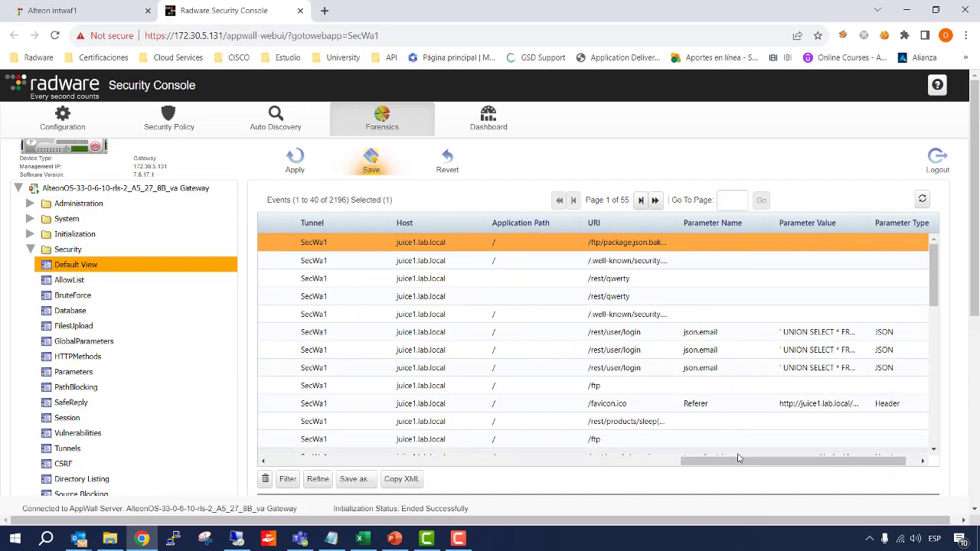
Check which vulnerability pattern ID the event's refinement proposes, and cancel without adding it.
{"action": "left_click_drag", "start_coordinate": [737, 460], "coordinate": [302, 459]}
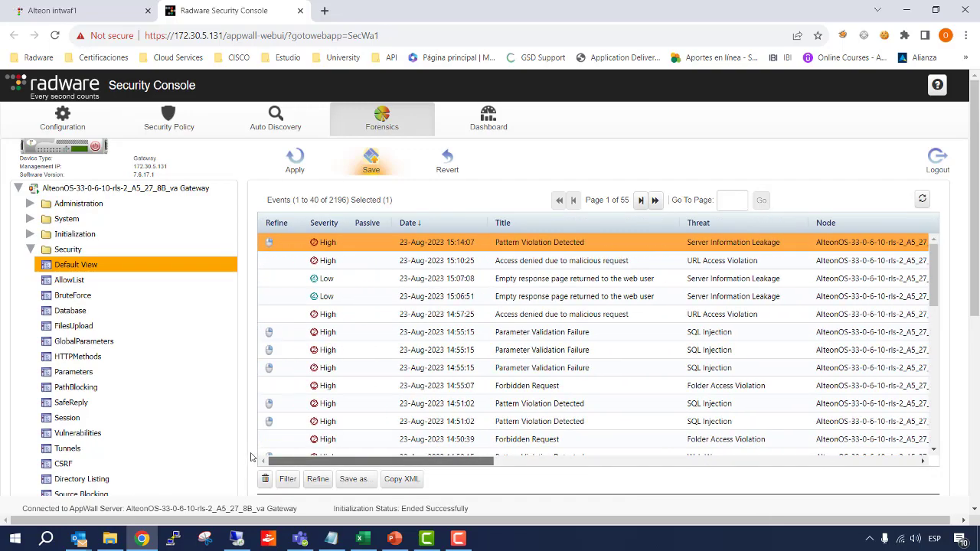
{"action": "left_click", "coordinate": [323, 475]}
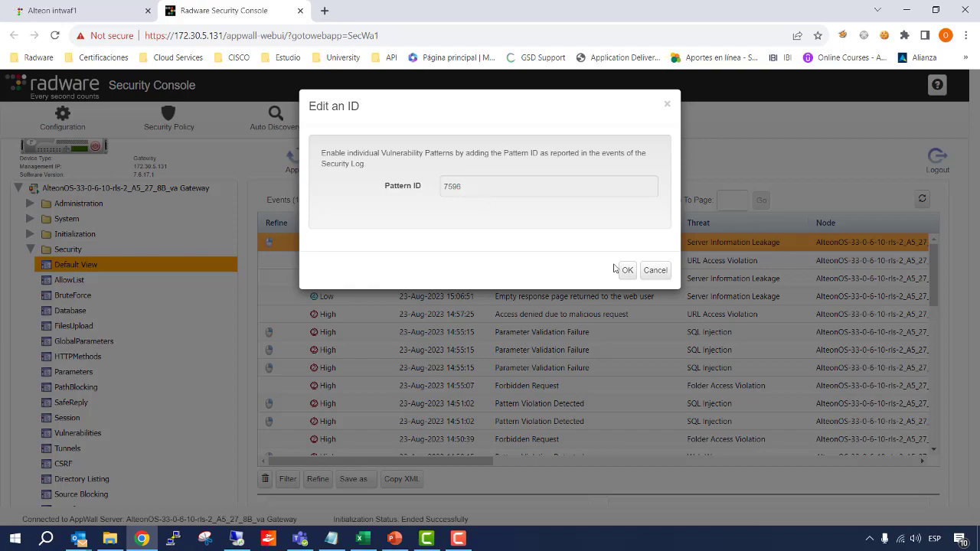
{"action": "left_click", "coordinate": [654, 270]}
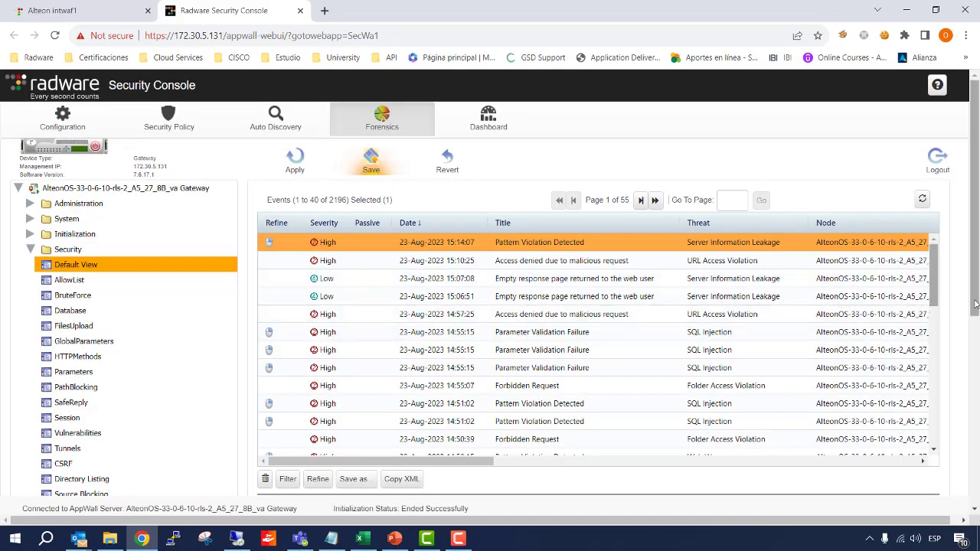
Read the 15:14:07 event's description and URI, and view its raw request data in the Request Viewer.
{"action": "scroll", "coordinate": [793, 362], "scroll_direction": "down", "scroll_amount": 3}
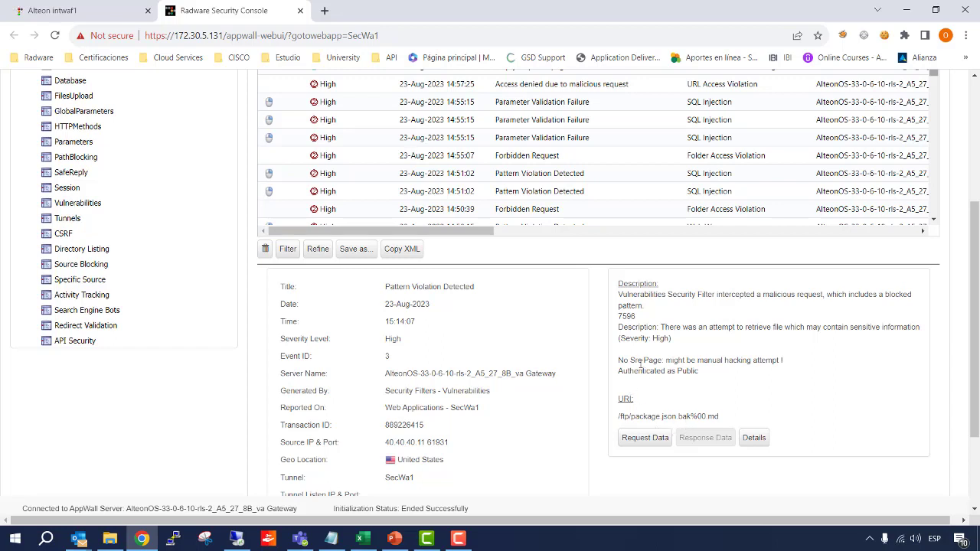
{"action": "left_click", "coordinate": [626, 439]}
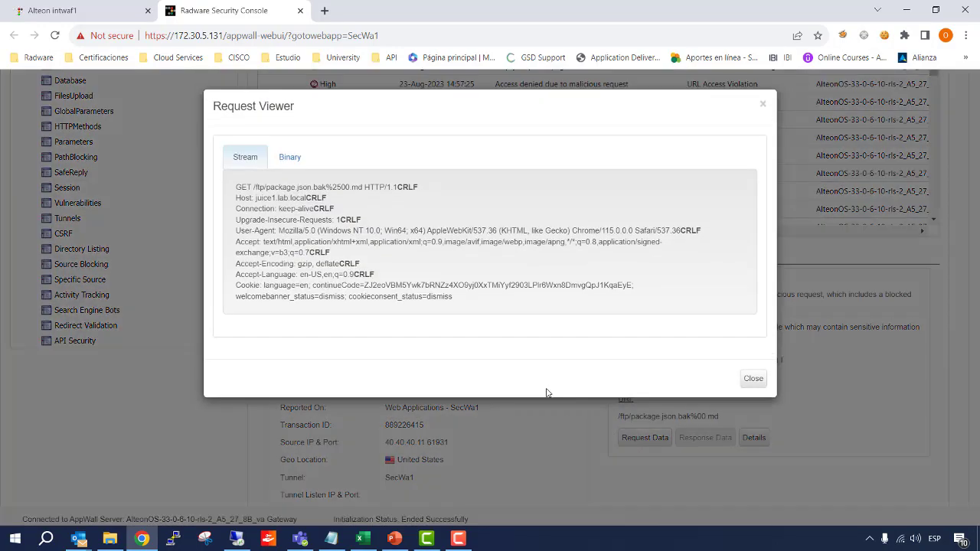
{"action": "left_click", "coordinate": [753, 378]}
{"action": "scroll", "coordinate": [622, 350], "scroll_direction": "up", "scroll_amount": 2}
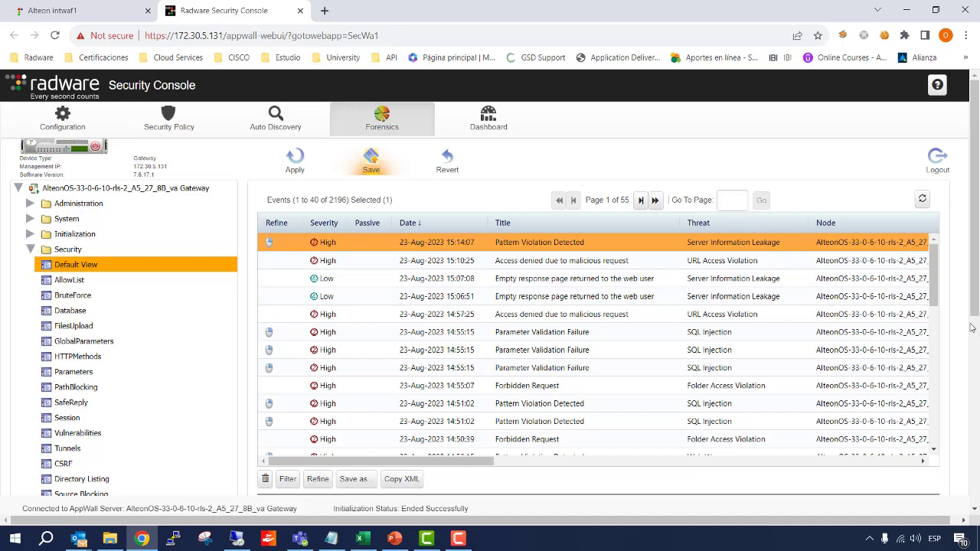
Compare the event's transaction ID with the case number on the block page in the remote desktop session.
{"action": "left_click_drag", "start_coordinate": [976, 309], "coordinate": [976, 404]}
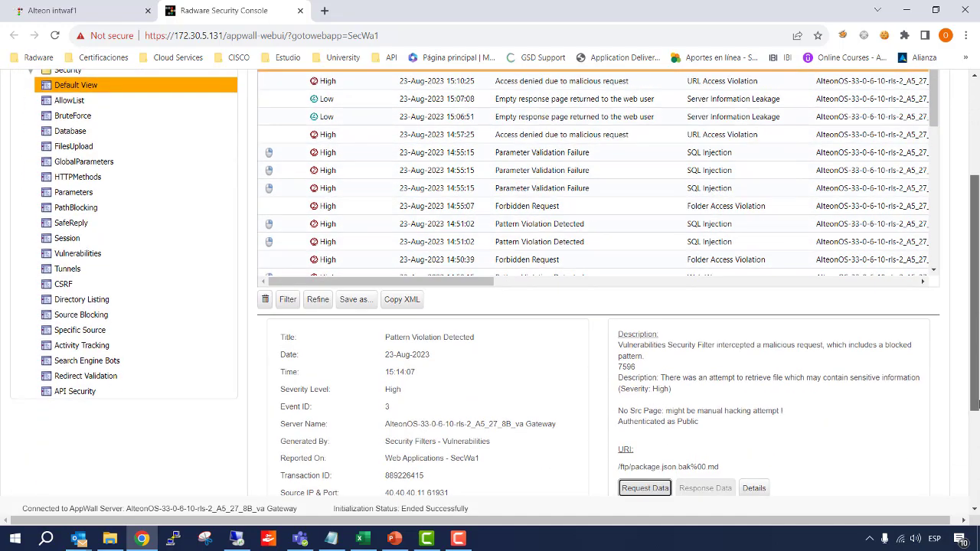
{"action": "left_click", "coordinate": [297, 537]}
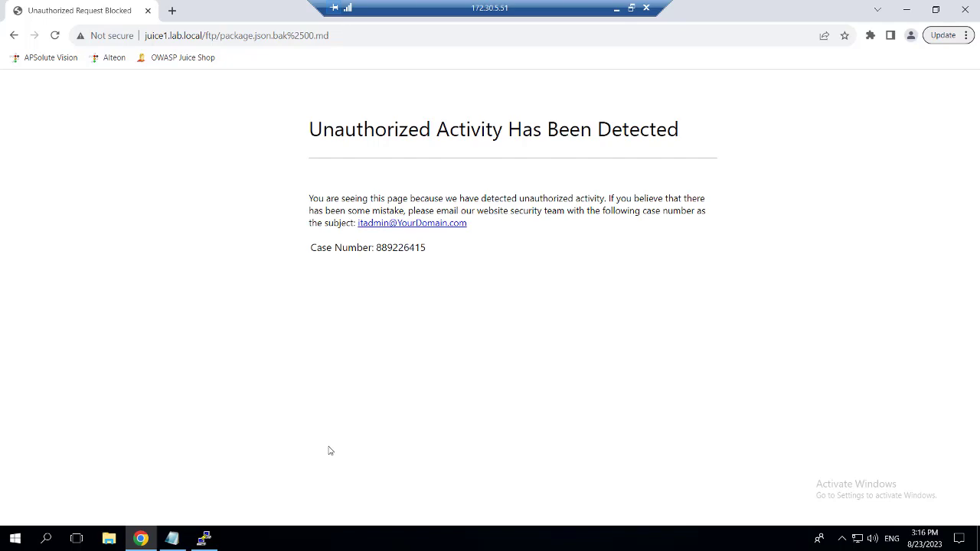
{"action": "left_click", "coordinate": [616, 9]}
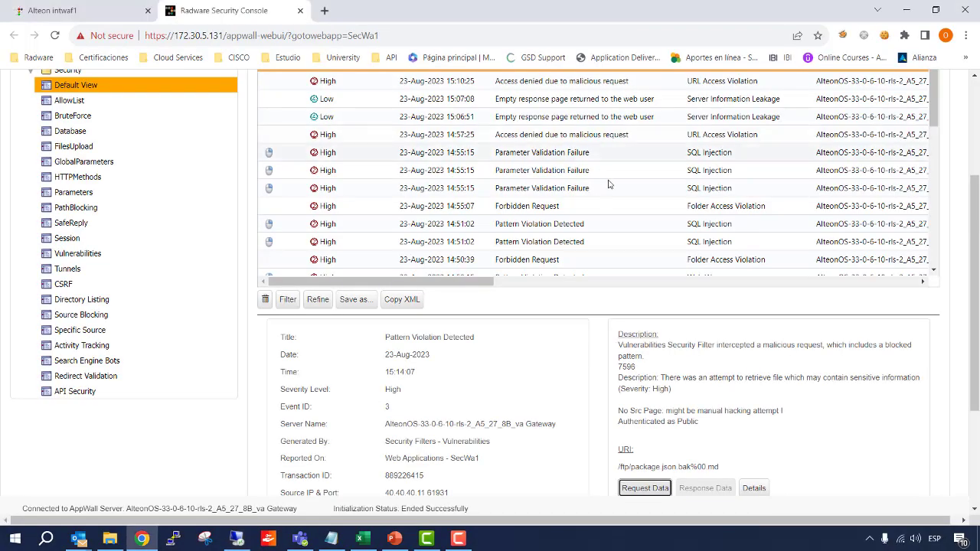
Compare which module generated the 15:06:51, 15:10:25 and 15:14:07 events using the Generated By column.
{"action": "scroll", "coordinate": [608, 183], "scroll_direction": "up", "scroll_amount": 2}
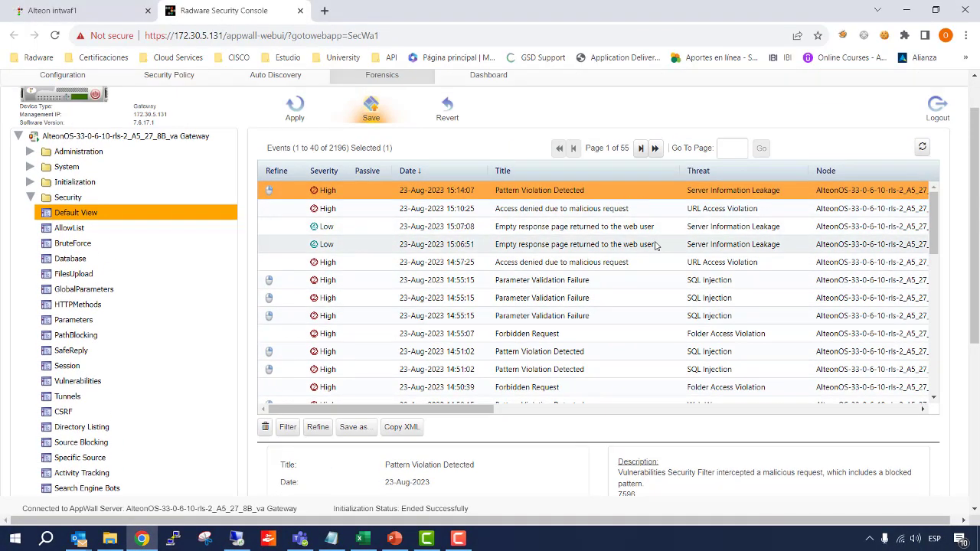
{"action": "left_click", "coordinate": [655, 244]}
{"action": "left_click_drag", "start_coordinate": [458, 408], "coordinate": [592, 408]}
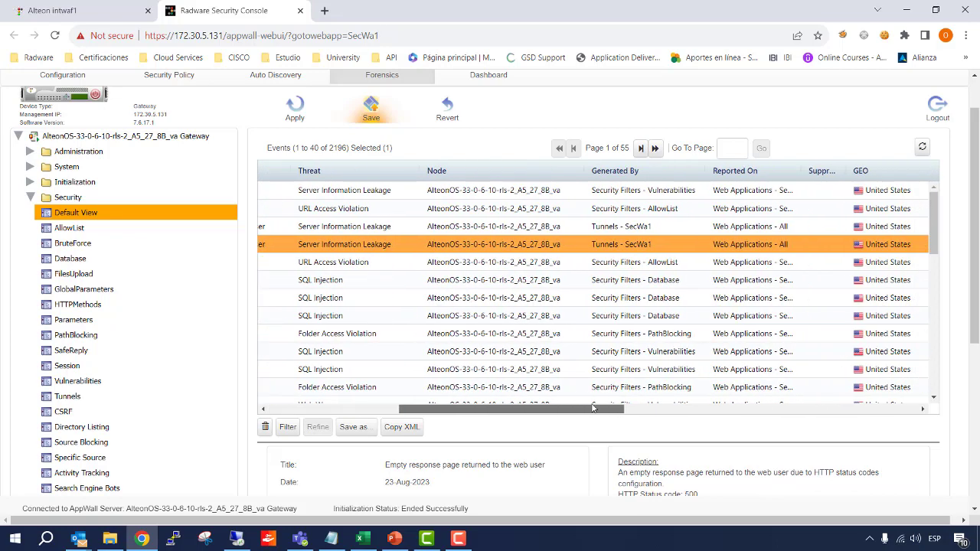
{"action": "left_click", "coordinate": [625, 208]}
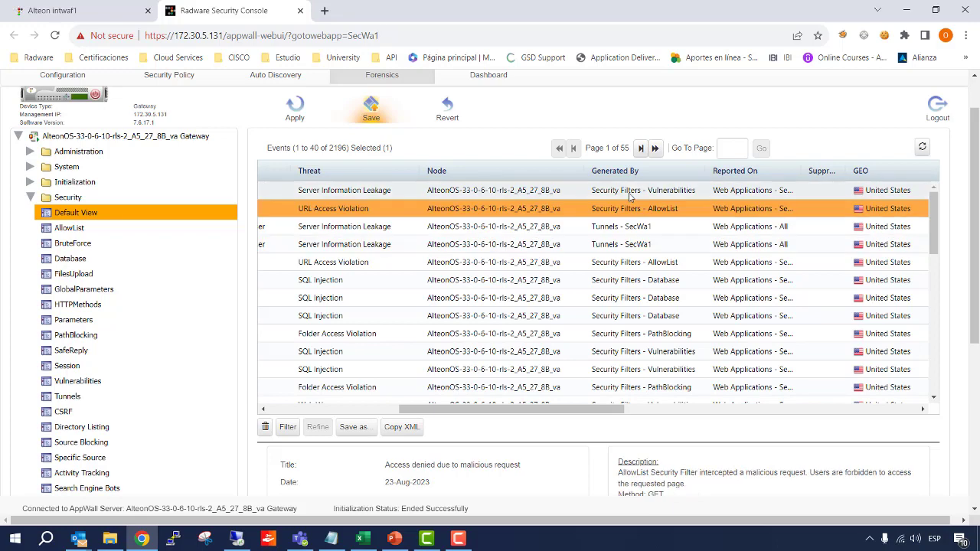
{"action": "left_click", "coordinate": [625, 190]}
{"action": "left_click_drag", "start_coordinate": [524, 409], "coordinate": [335, 402]}
Switch to the remote desktop session, bring up the Juice Attack Summary.txt notes and load the OWASP Juice Shop site.
{"action": "left_click", "coordinate": [234, 538]}
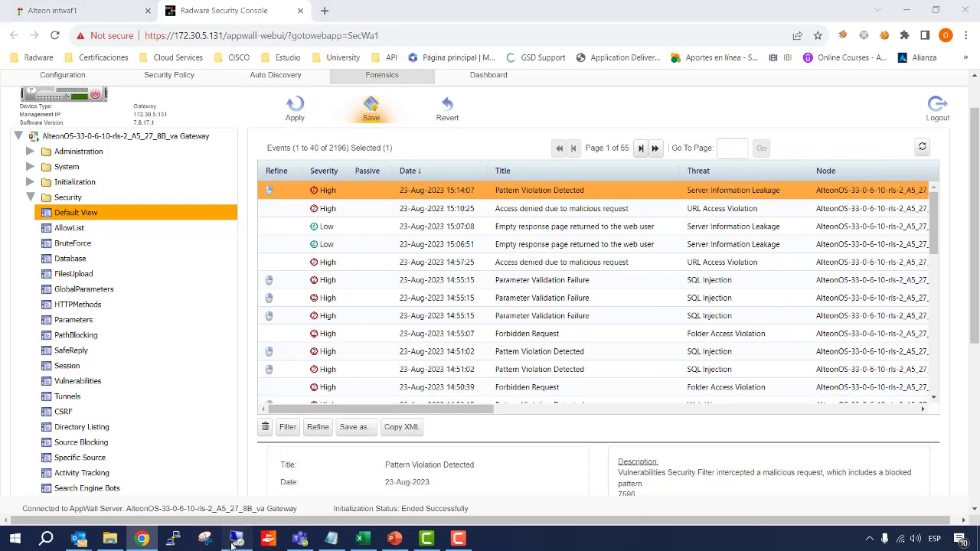
{"action": "left_click", "coordinate": [172, 538]}
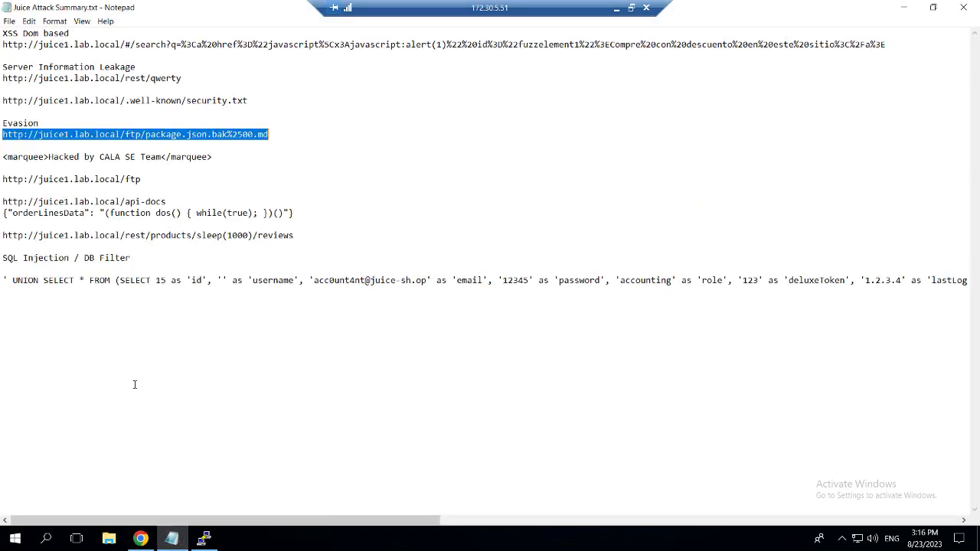
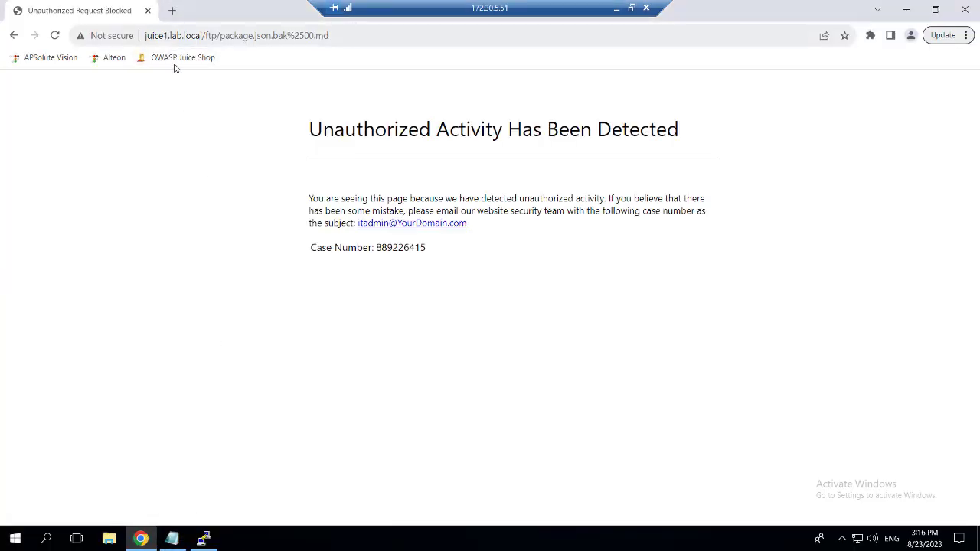
{"action": "left_click", "coordinate": [175, 57]}
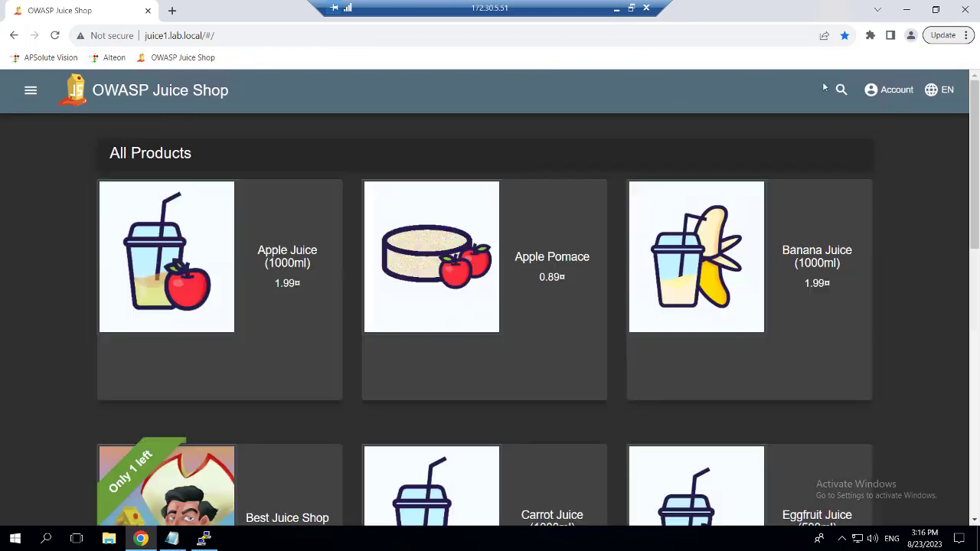
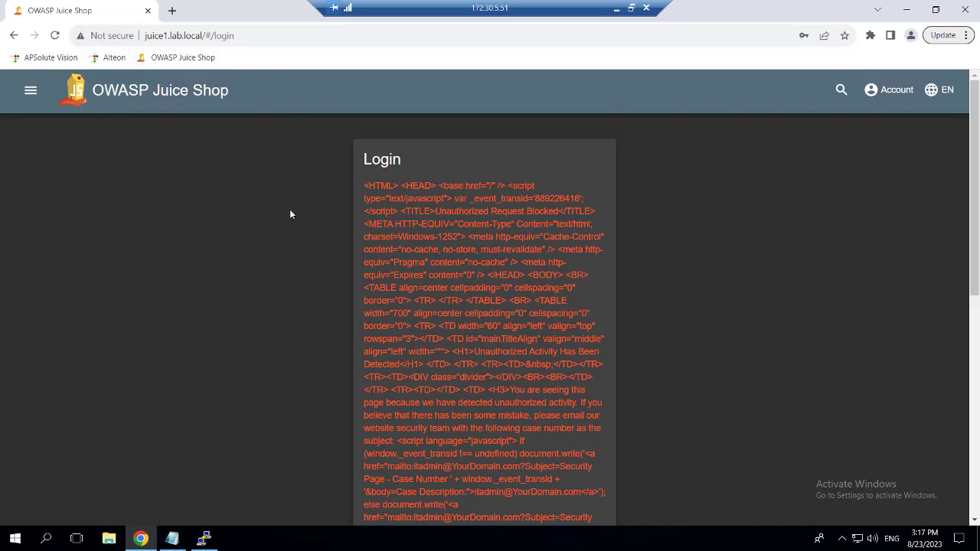
Examine the blocked-request response on the Juice Shop login page, and leave the remote desktop session.
{"action": "scroll", "coordinate": [290, 215], "scroll_direction": "down", "scroll_amount": 1}
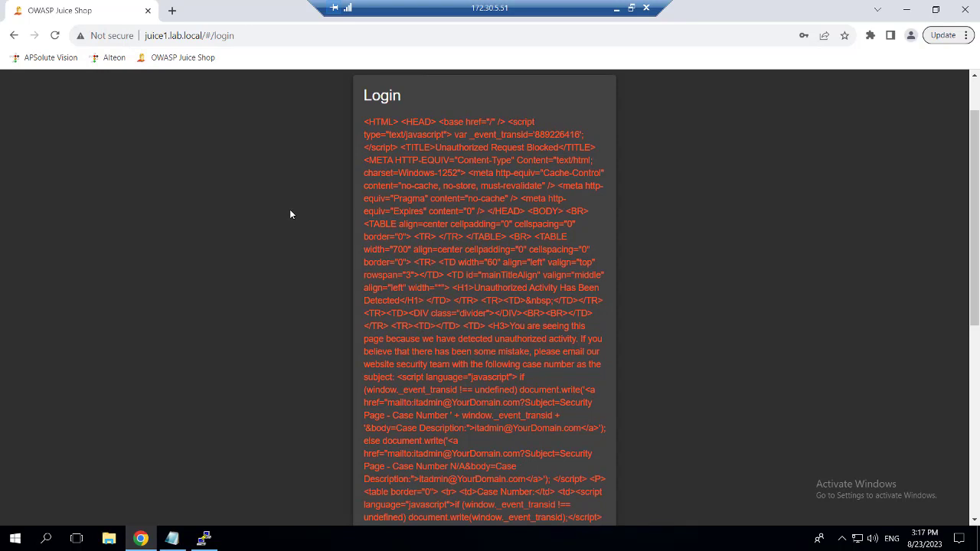
{"action": "scroll", "coordinate": [290, 214], "scroll_direction": "up", "scroll_amount": 1}
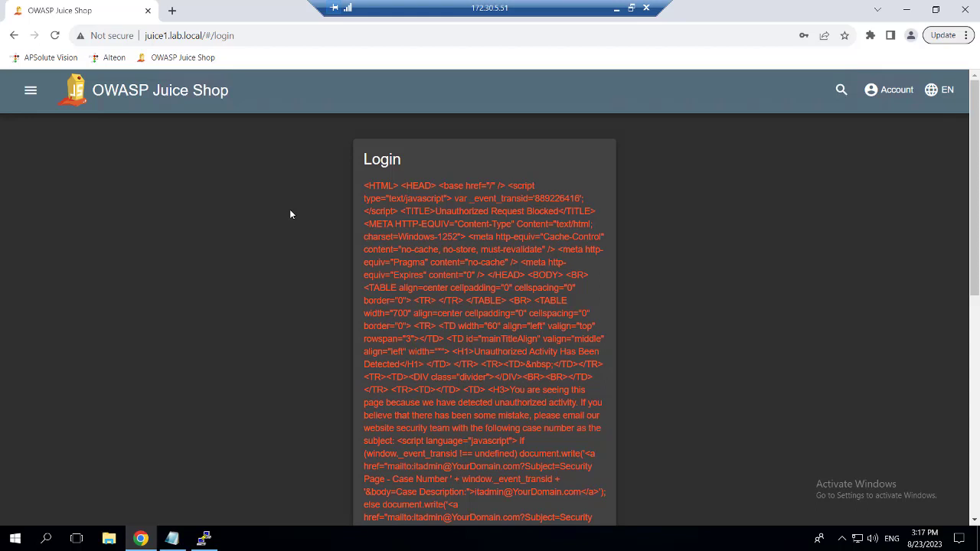
{"action": "left_click", "coordinate": [616, 7]}
Refresh the security events, select the newest 15:16:54 Parameter Validation Failure event and examine its generating filter, description and parameter value.
{"action": "scroll", "coordinate": [688, 260], "scroll_direction": "up", "scroll_amount": 1}
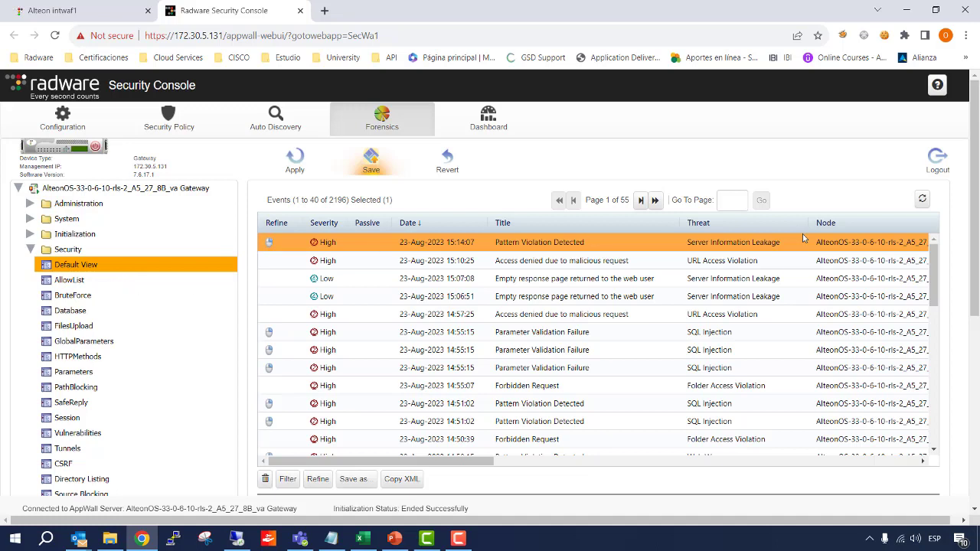
{"action": "left_click", "coordinate": [922, 199]}
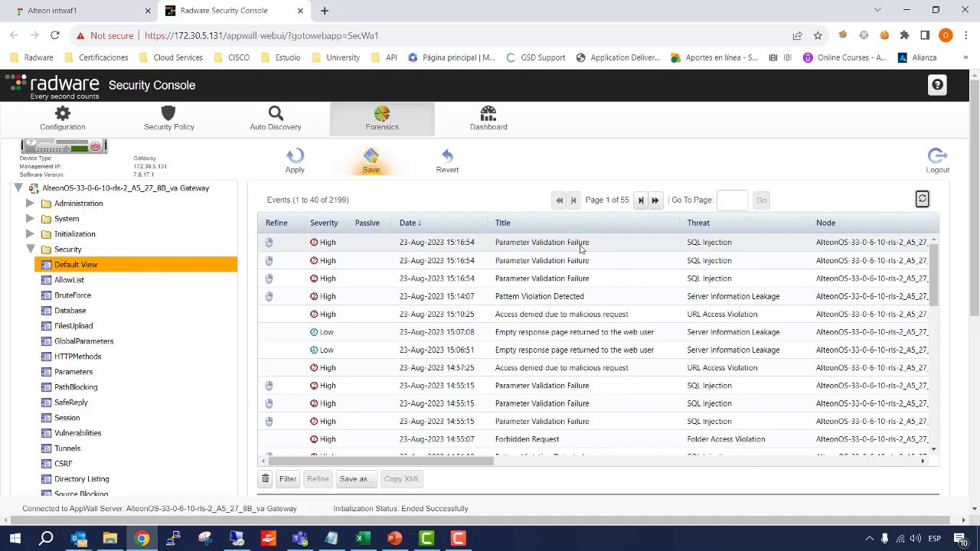
{"action": "left_click", "coordinate": [575, 246]}
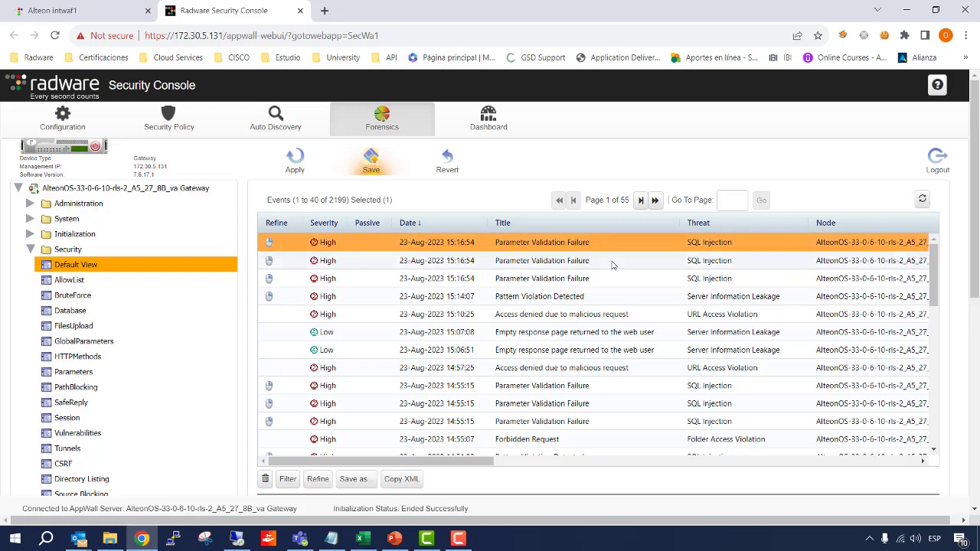
{"action": "left_click_drag", "start_coordinate": [453, 460], "coordinate": [556, 494]}
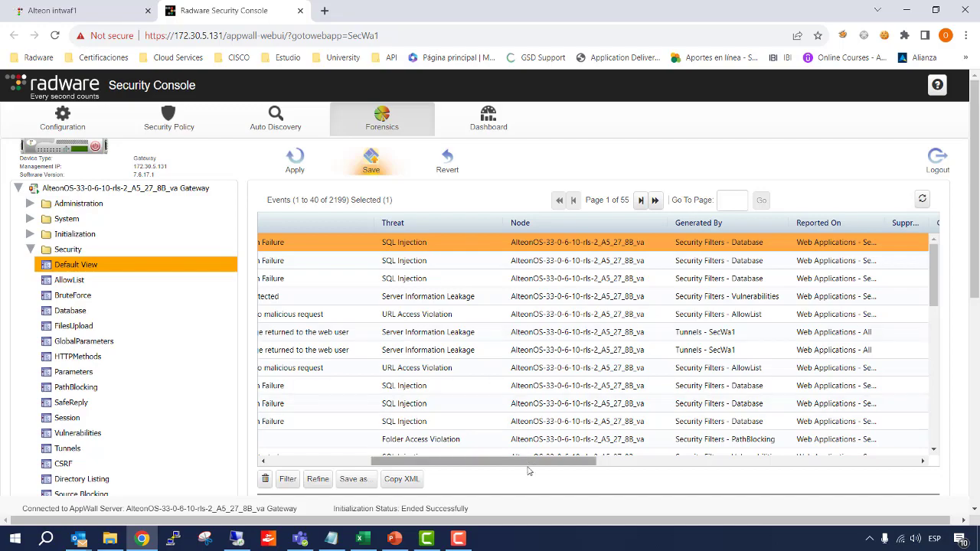
{"action": "scroll", "coordinate": [885, 365], "scroll_direction": "down", "scroll_amount": 3}
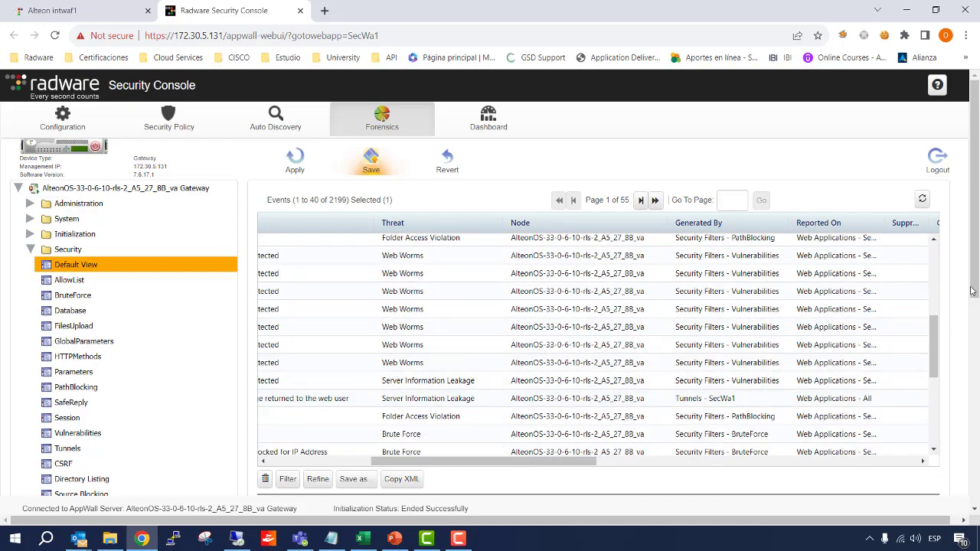
{"action": "left_click_drag", "start_coordinate": [973, 282], "coordinate": [963, 469]}
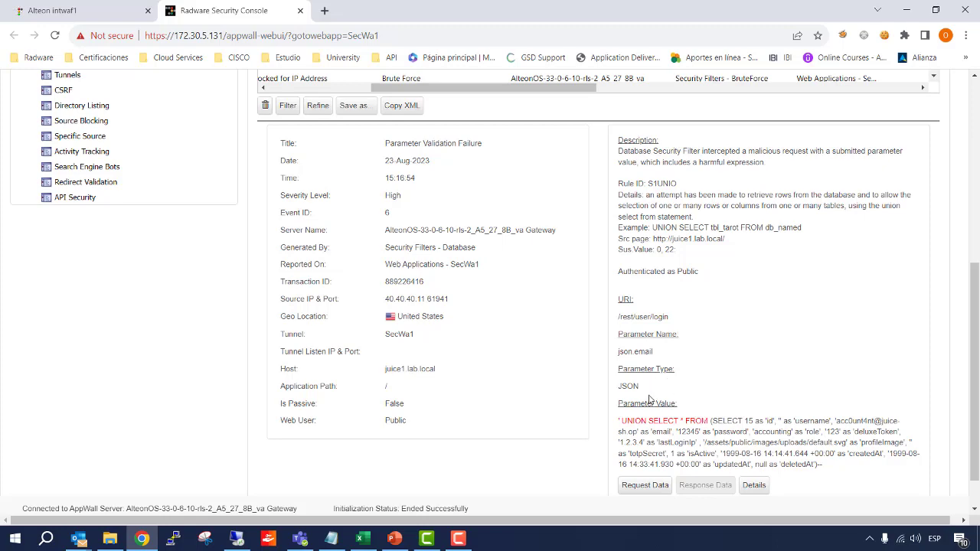
{"action": "scroll", "coordinate": [649, 396], "scroll_direction": "down", "scroll_amount": 2}
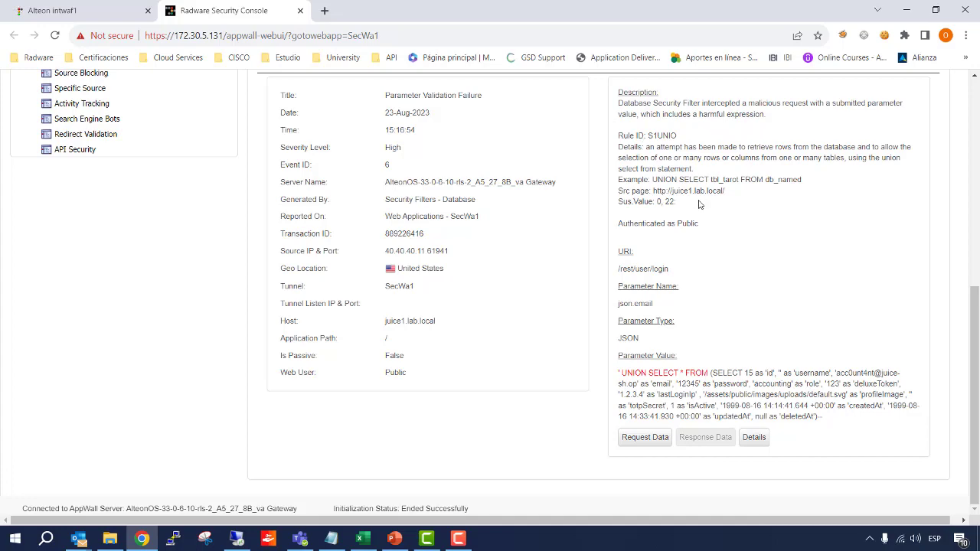
{"action": "scroll", "coordinate": [695, 187], "scroll_direction": "up", "scroll_amount": 5}
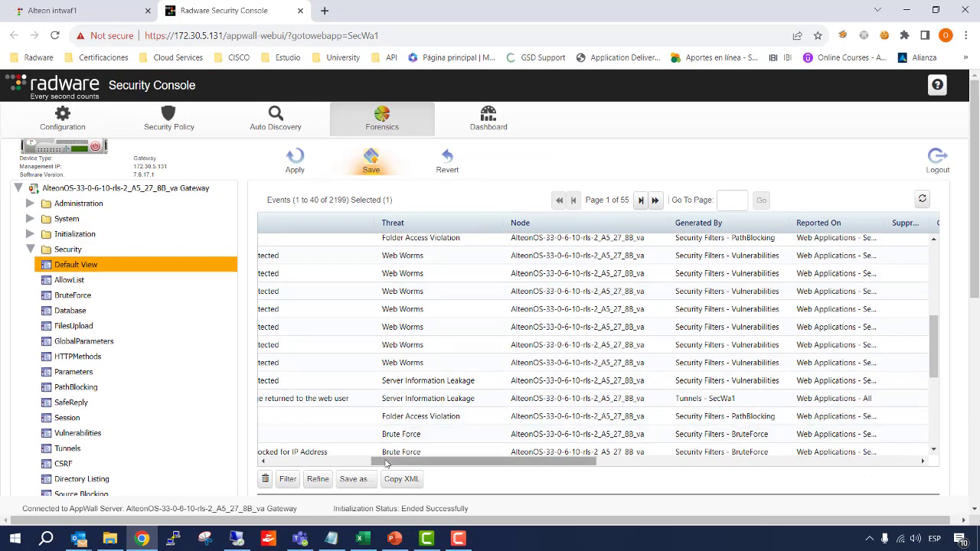
Review the page settings that refining the SQL Injection event proposes for /rest/user/login, and cancel them.
{"action": "left_click_drag", "start_coordinate": [387, 463], "coordinate": [279, 463]}
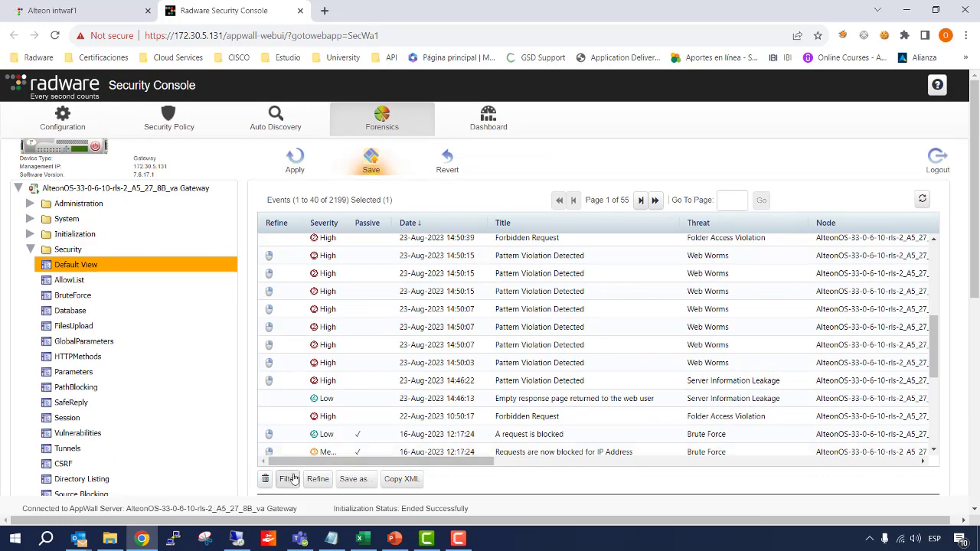
{"action": "left_click", "coordinate": [318, 478]}
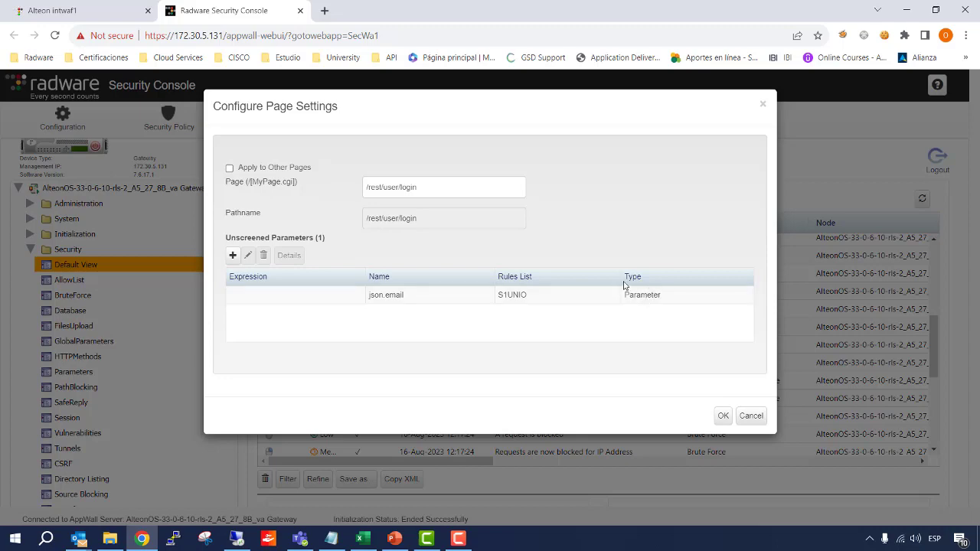
{"action": "left_click", "coordinate": [754, 415]}
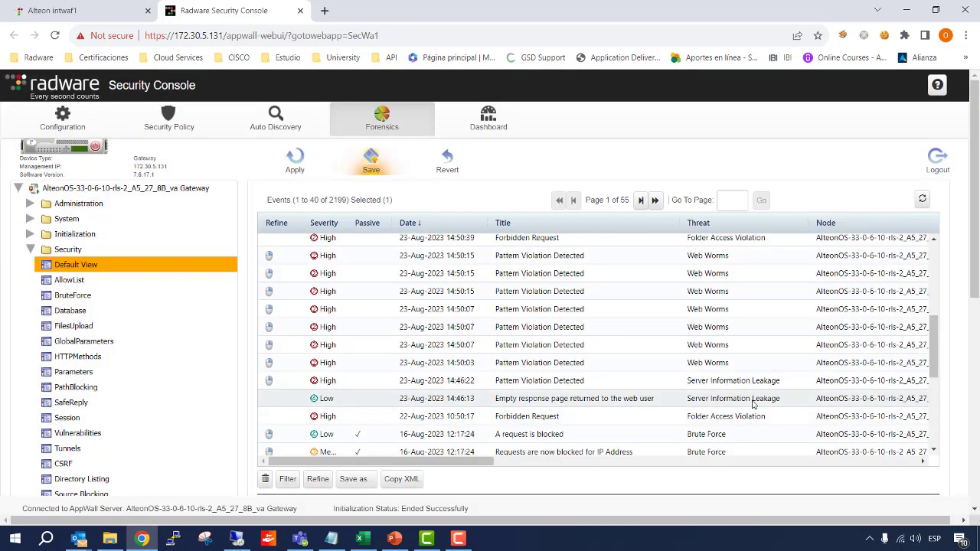
Switch to the remote desktop session, open the Juice Shop login page and submit a login with the admin account's credentials.
{"action": "scroll", "coordinate": [738, 392], "scroll_direction": "up", "scroll_amount": 5}
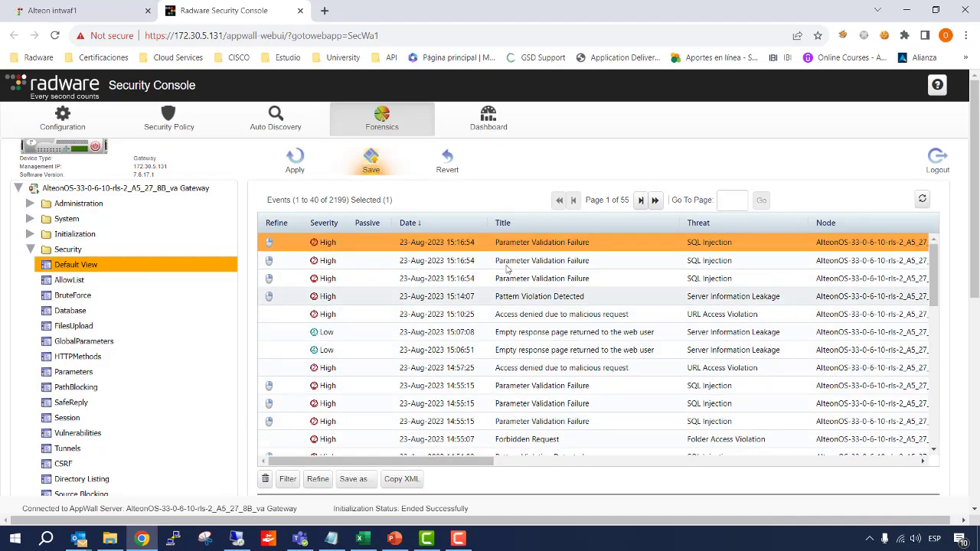
{"action": "left_click", "coordinate": [237, 540]}
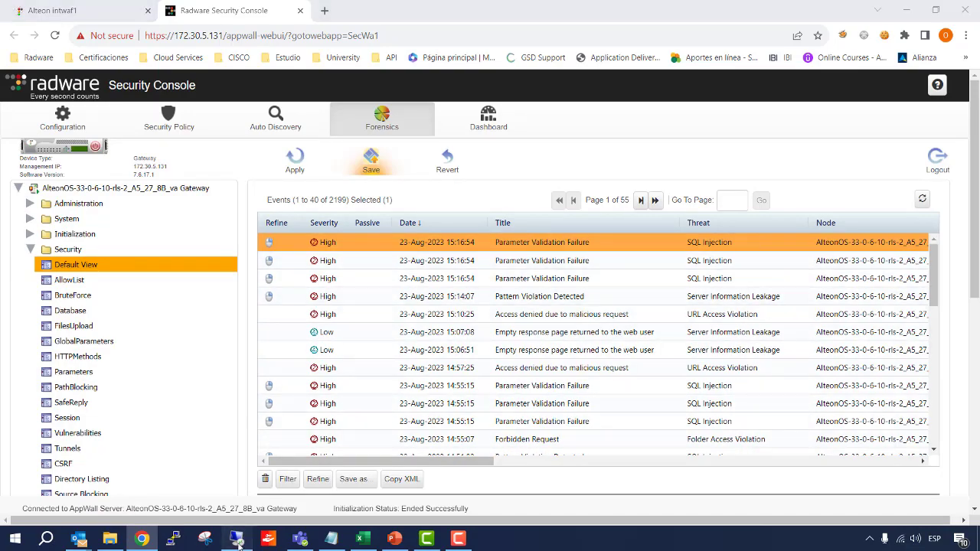
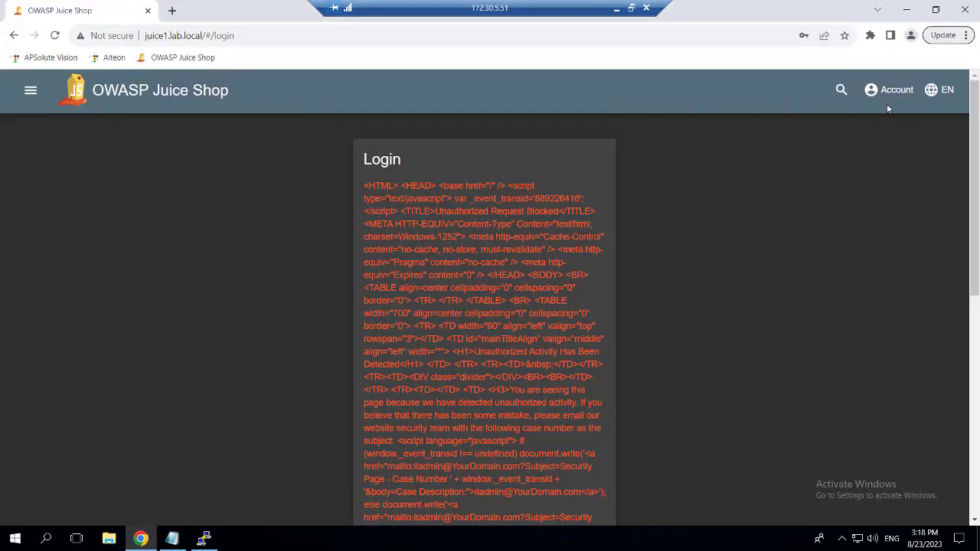
{"action": "left_click", "coordinate": [888, 90]}
{"action": "left_click", "coordinate": [888, 133]}
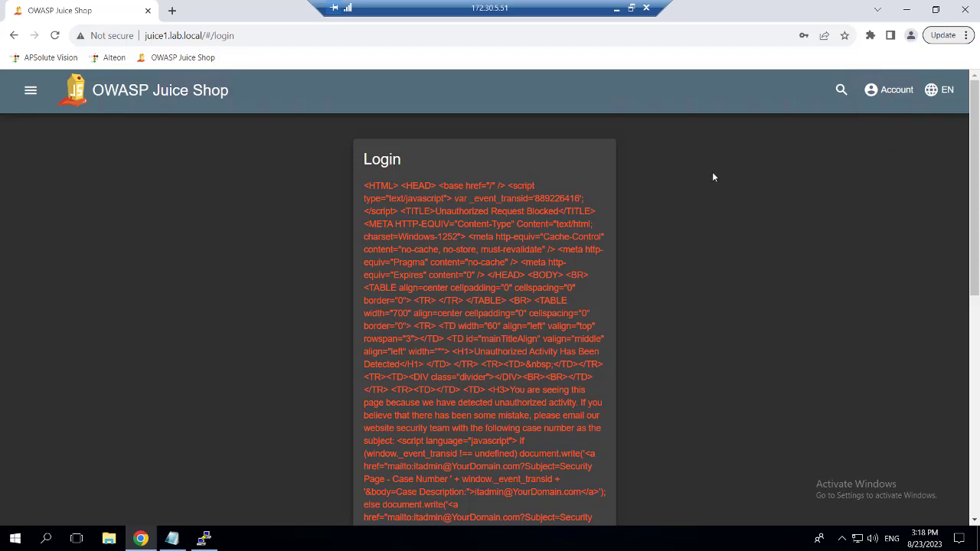
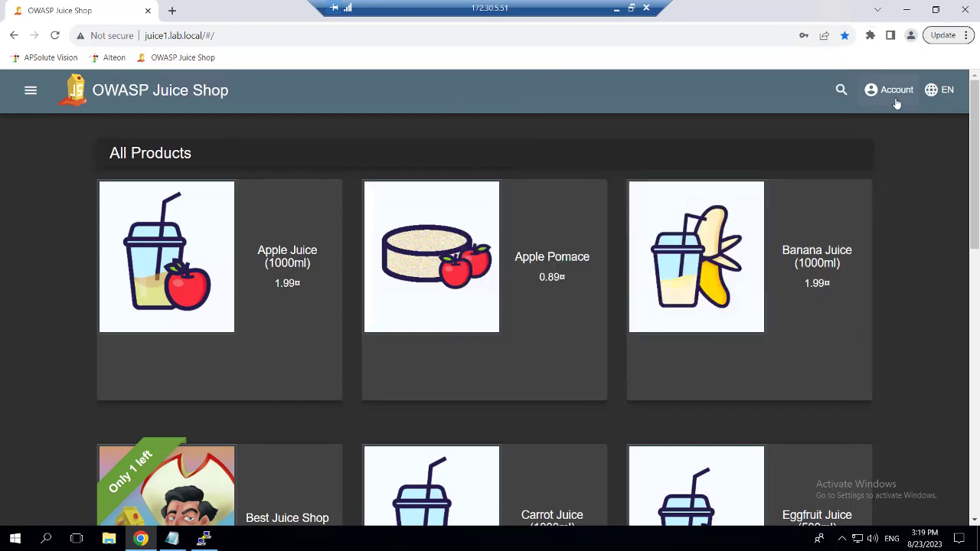
{"action": "left_click", "coordinate": [896, 98]}
{"action": "left_click", "coordinate": [903, 128]}
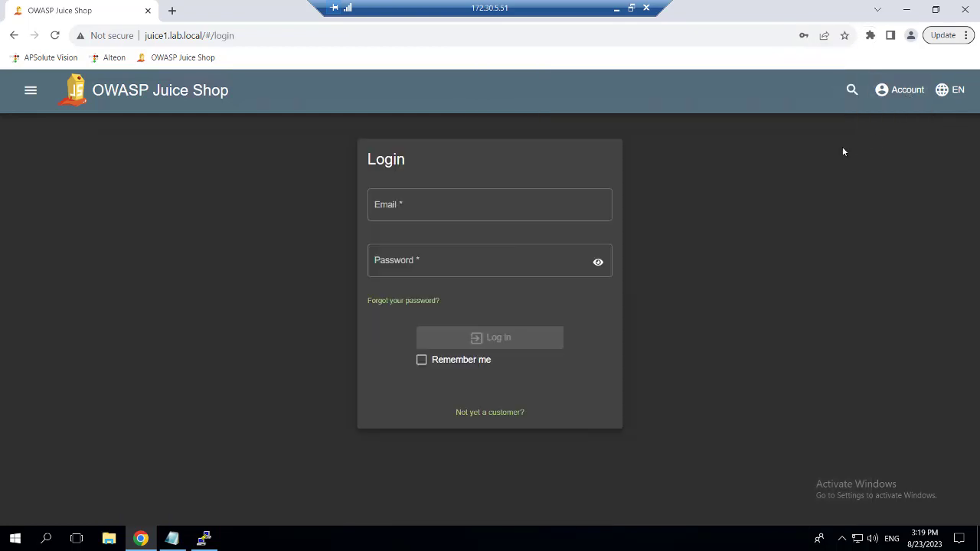
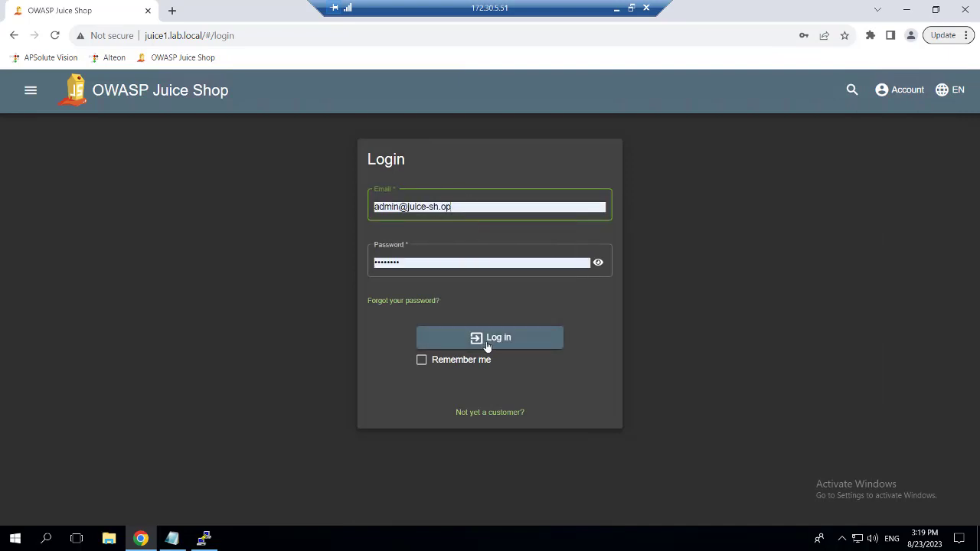
{"action": "left_click", "coordinate": [486, 341]}
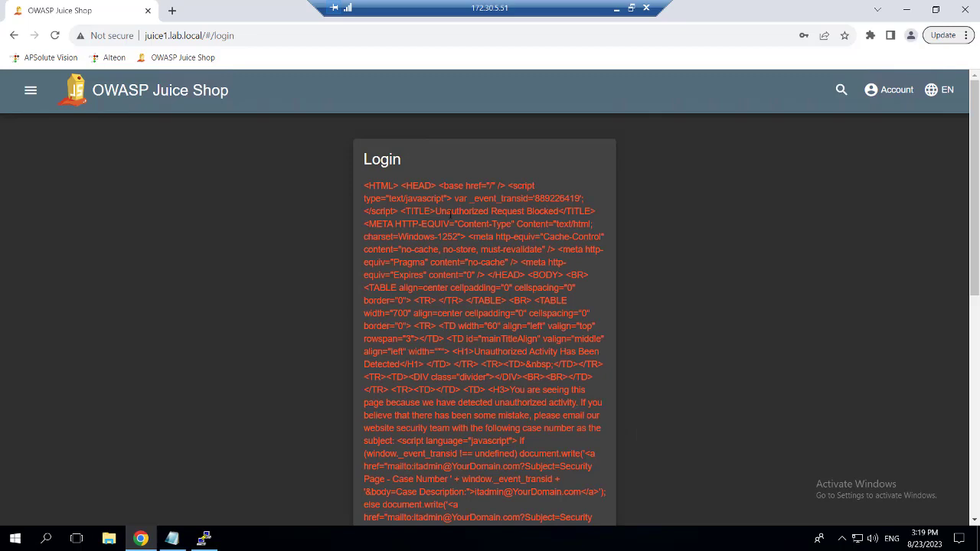
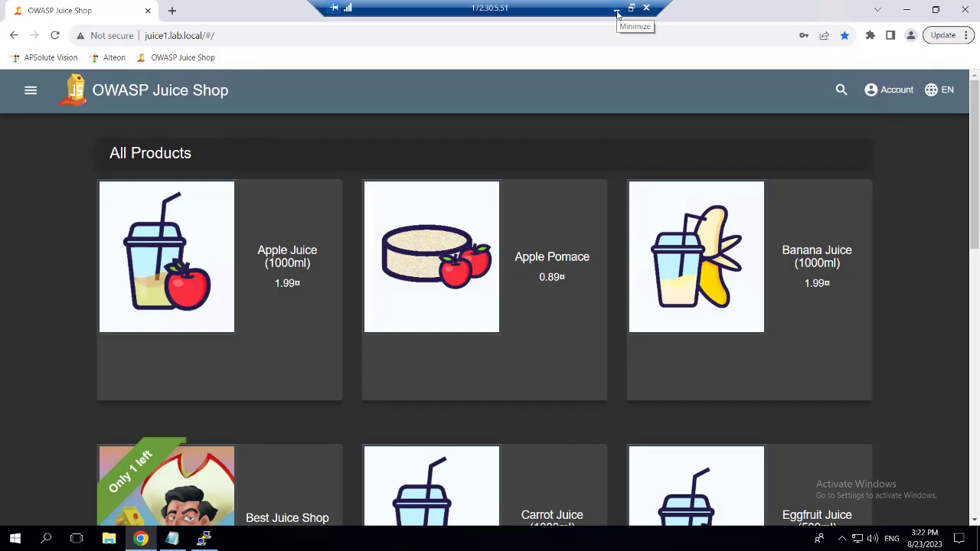
Return to the security console and open the default view of the security events in Forensics.
{"action": "left_click", "coordinate": [616, 12]}
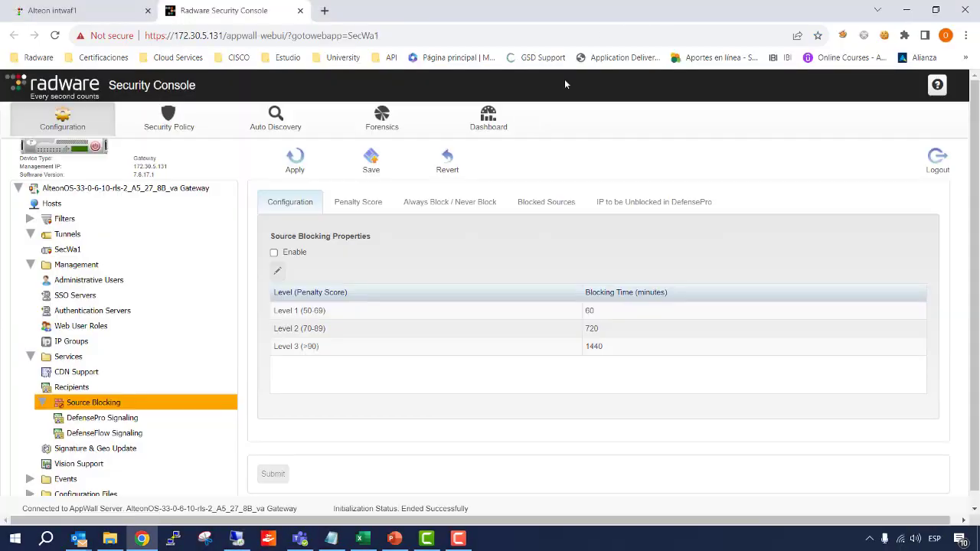
{"action": "left_click", "coordinate": [394, 130]}
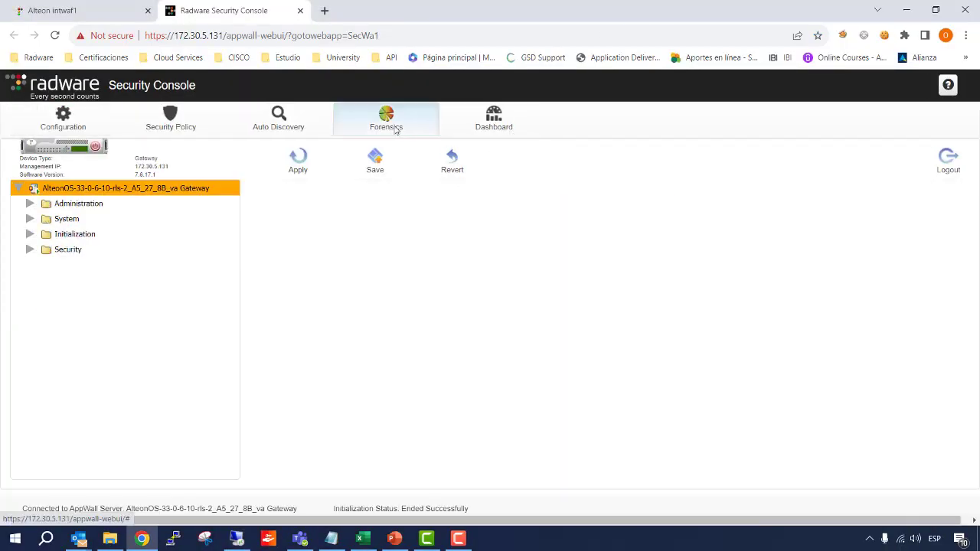
{"action": "double_click", "coordinate": [65, 250]}
{"action": "left_click", "coordinate": [69, 265]}
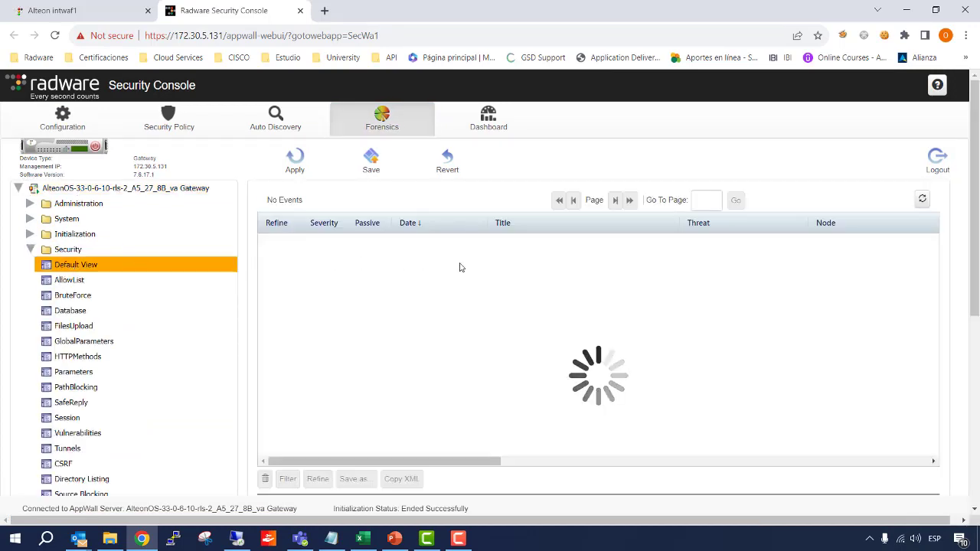
Select the newest 15:19:41 Pattern Violation Detected event and examine its generating filter, source IP, description and header value.
{"action": "left_click", "coordinate": [482, 243]}
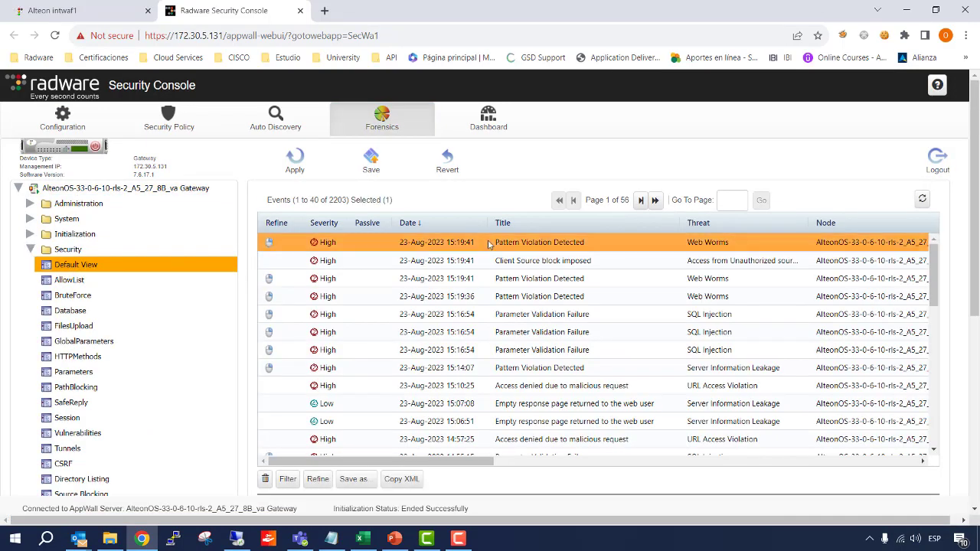
{"action": "left_click_drag", "start_coordinate": [450, 464], "coordinate": [647, 481]}
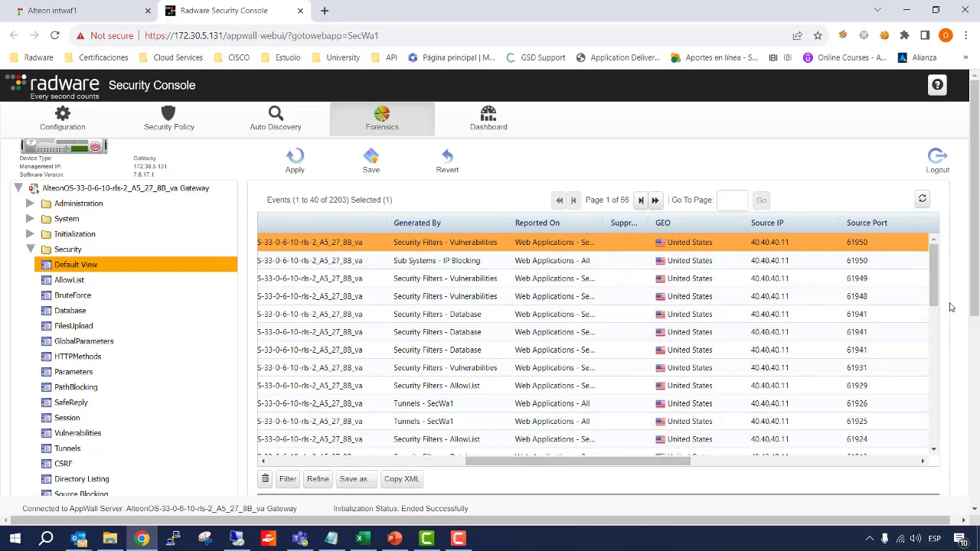
{"action": "scroll", "coordinate": [968, 299], "scroll_direction": "down", "scroll_amount": 3}
{"action": "scroll", "coordinate": [765, 372], "scroll_direction": "down", "scroll_amount": 1}
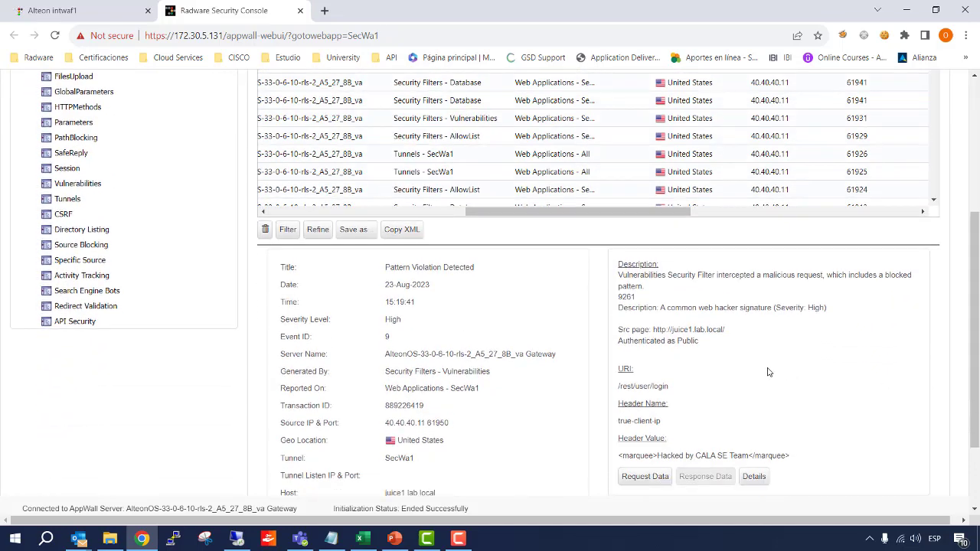
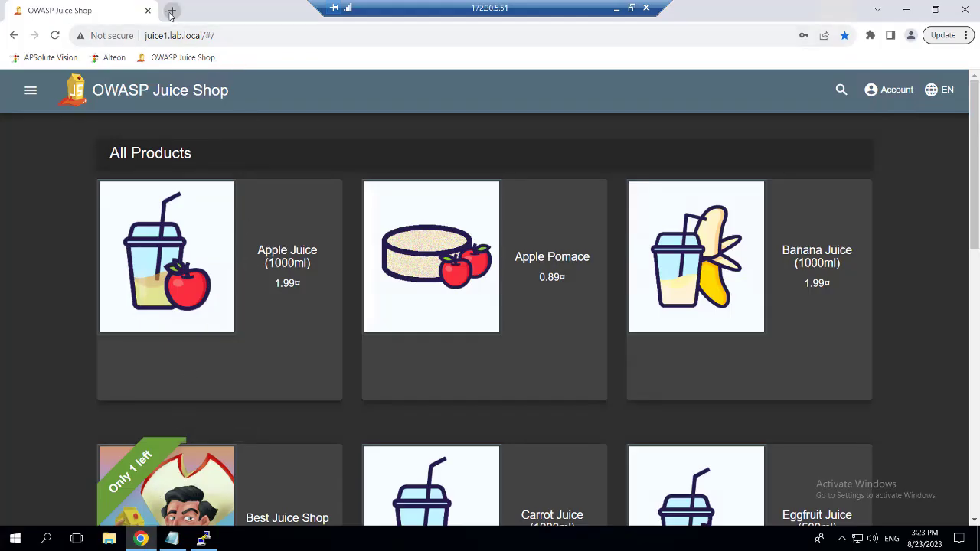
{"action": "left_click", "coordinate": [172, 10]}
{"action": "type", "text": "http://juice1.lab.local/ftp"}
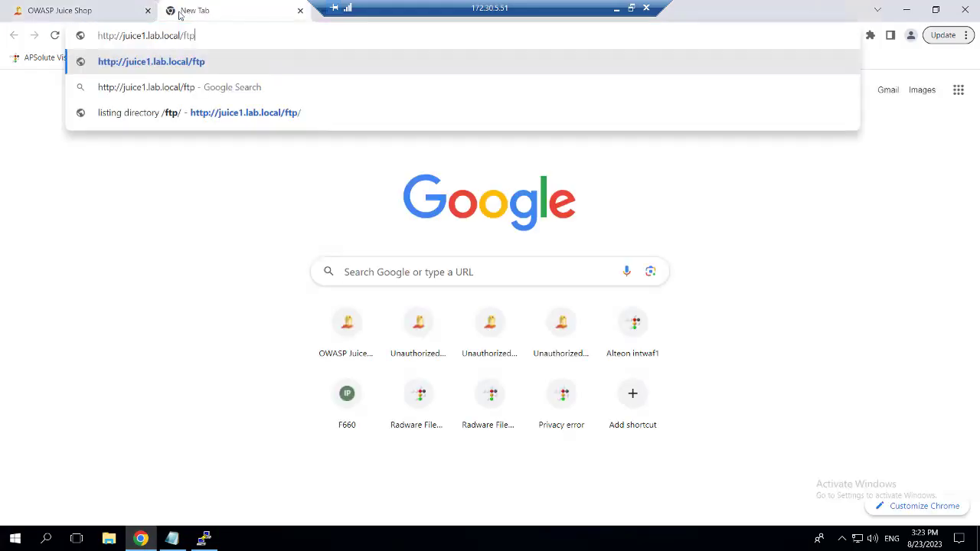
{"action": "key", "text": "Return"}
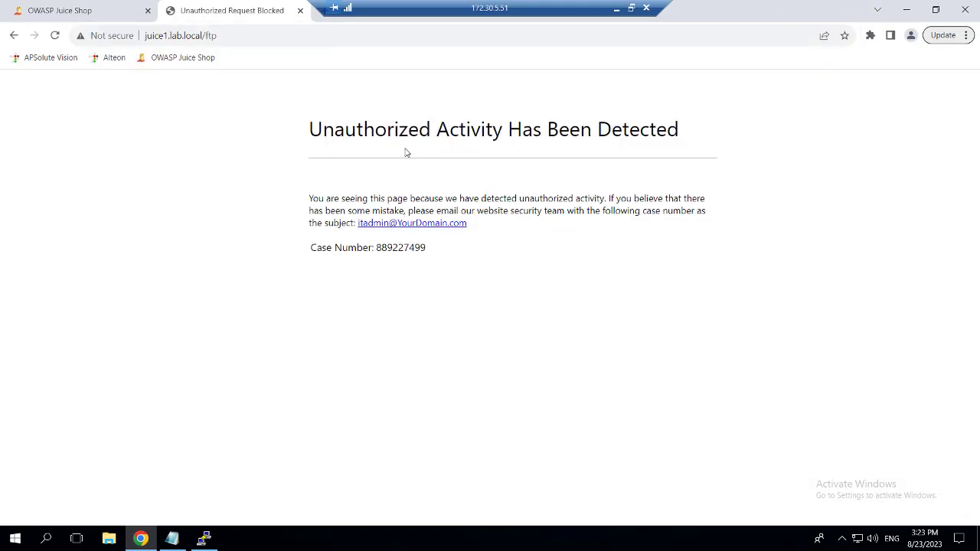
Return to the security console, refresh the events and examine the newest event's generating filter, description and URI.
{"action": "left_click", "coordinate": [616, 9]}
{"action": "scroll", "coordinate": [501, 172], "scroll_direction": "up", "scroll_amount": 5}
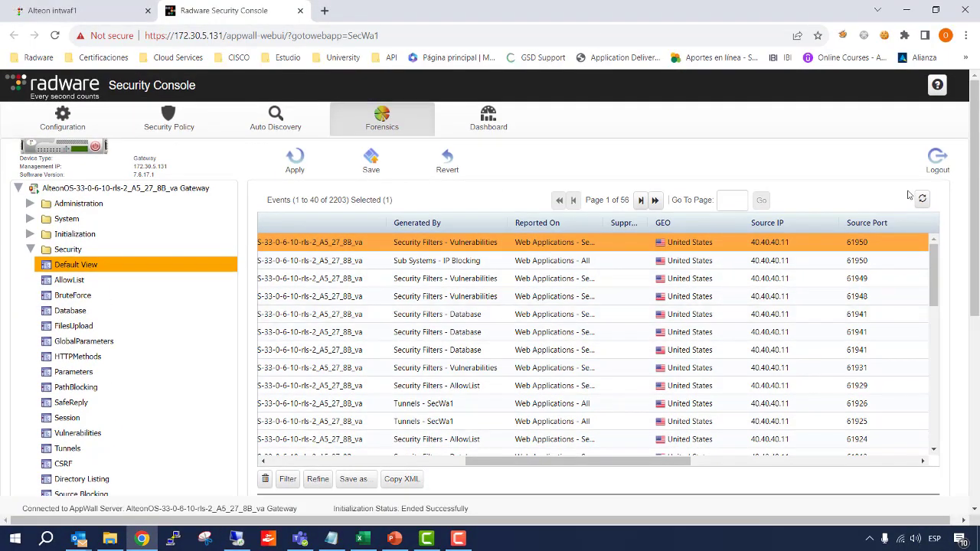
{"action": "left_click", "coordinate": [923, 201]}
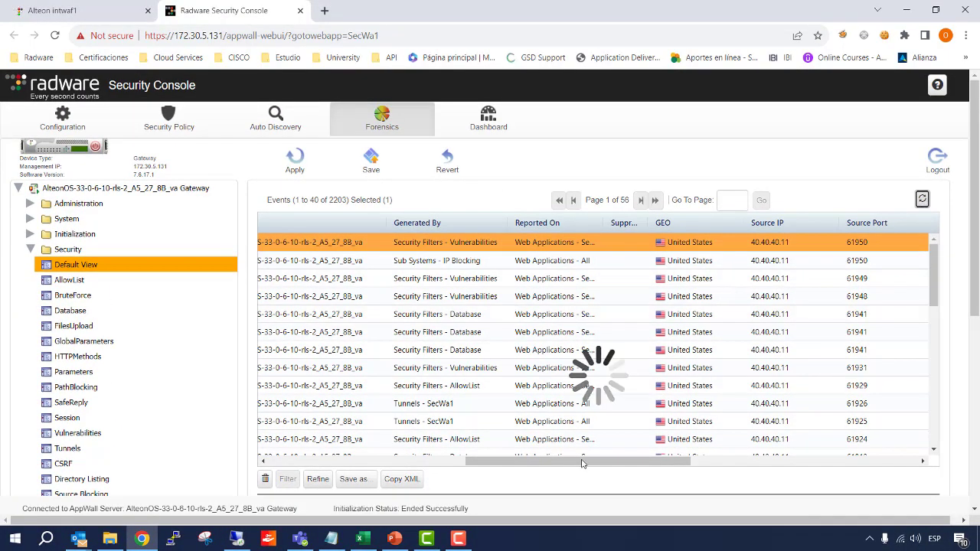
{"action": "left_click", "coordinate": [518, 247]}
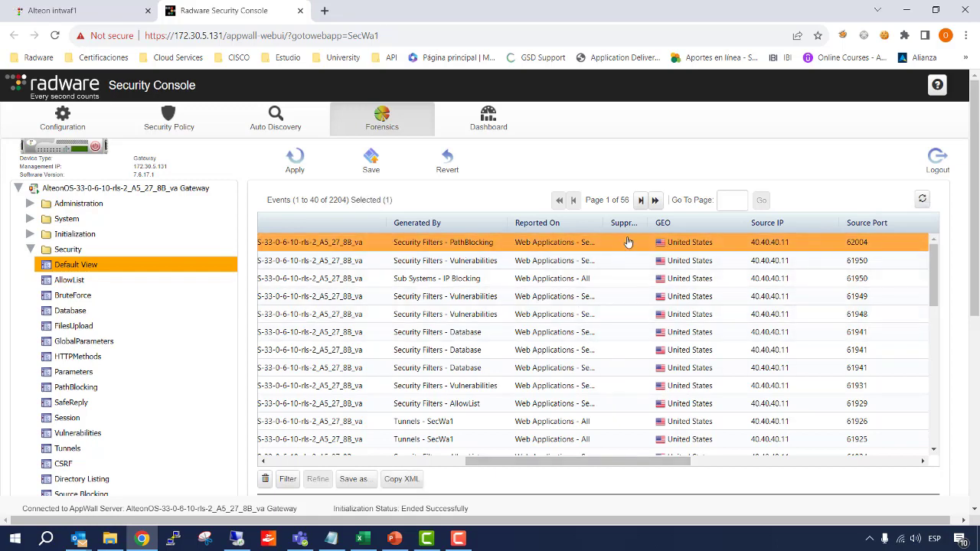
{"action": "left_click_drag", "start_coordinate": [975, 293], "coordinate": [975, 380]}
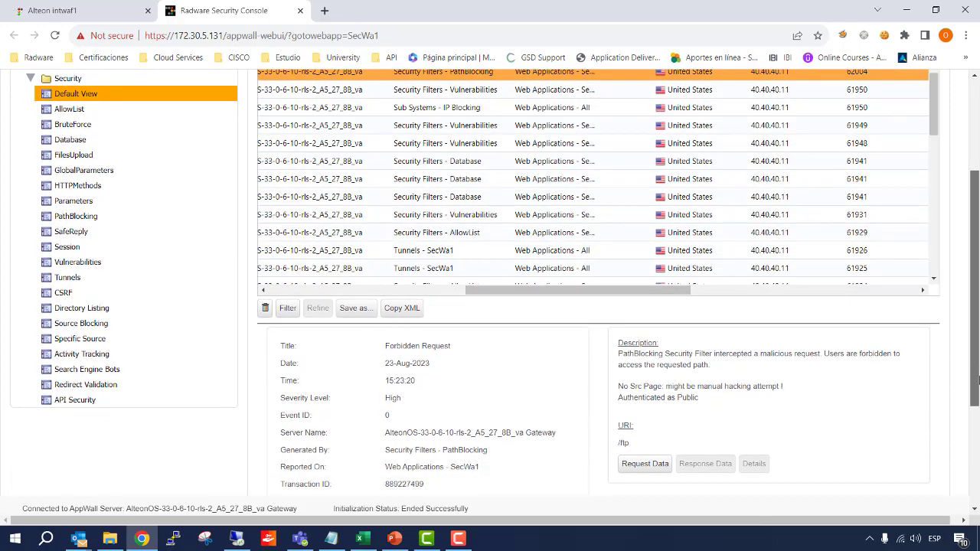
{"action": "scroll", "coordinate": [975, 380], "scroll_direction": "up", "scroll_amount": 3}
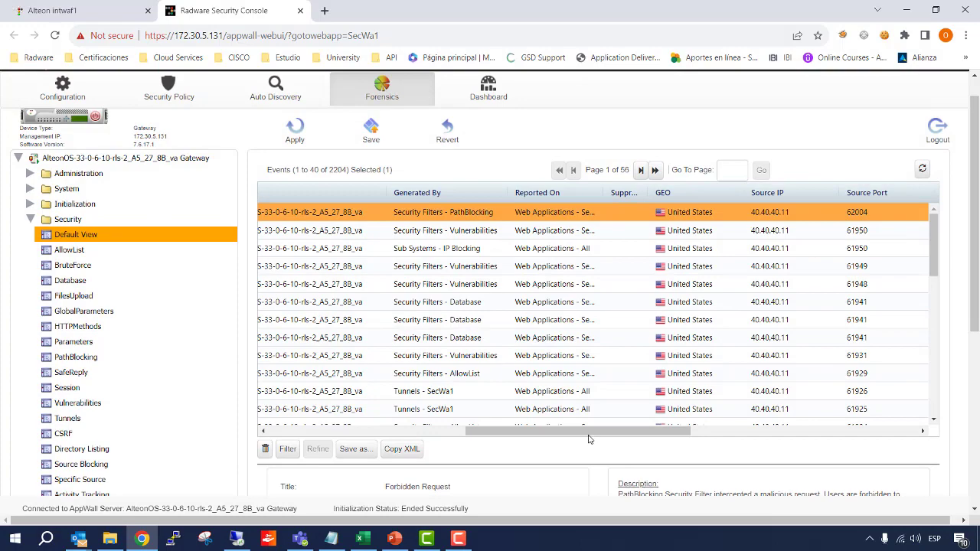
{"action": "left_click_drag", "start_coordinate": [586, 432], "coordinate": [394, 433]}
Review the PathBlocking and BruteForce refinement lists for the root path of juice1.lab.local in the SecWa1 security policy.
{"action": "left_click", "coordinate": [161, 101]}
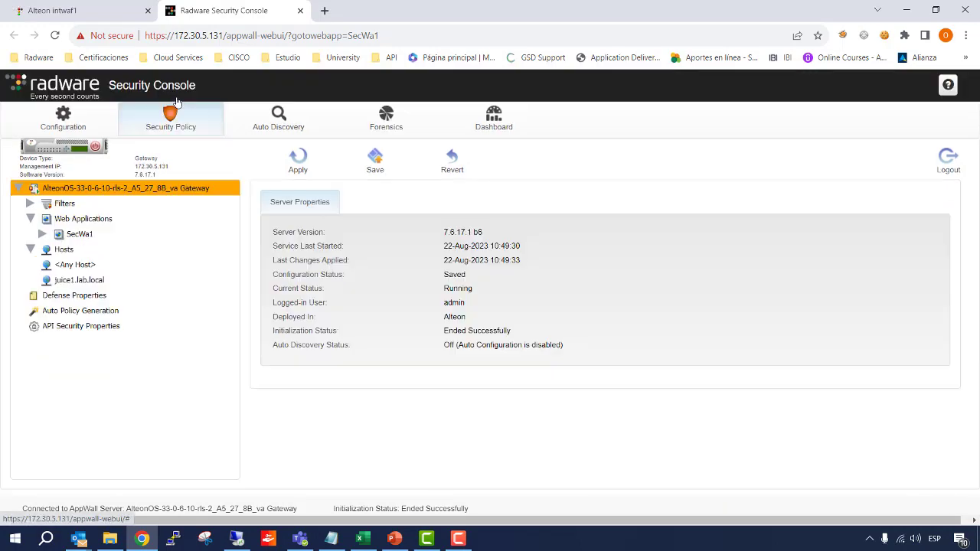
{"action": "left_click", "coordinate": [43, 235]}
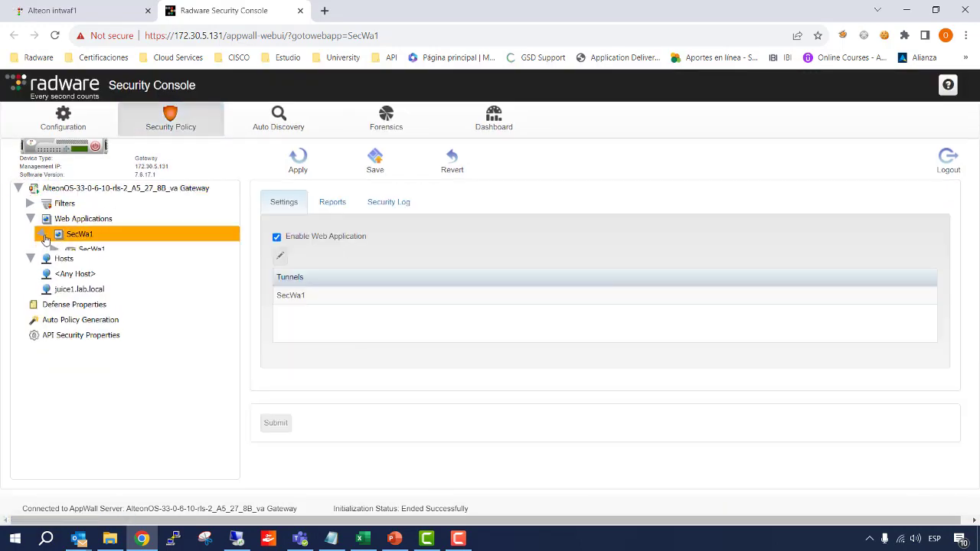
{"action": "left_click", "coordinate": [54, 250]}
{"action": "left_click", "coordinate": [67, 265]}
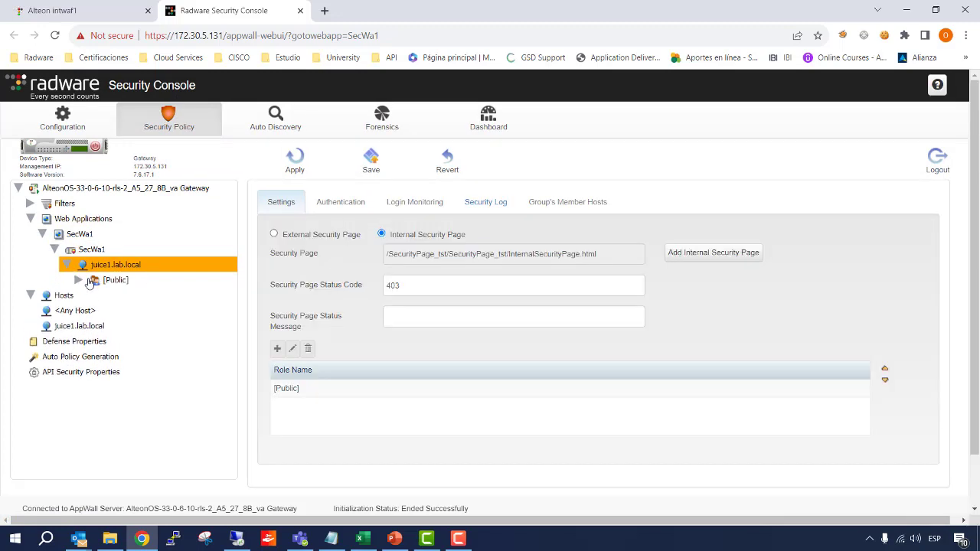
{"action": "left_click", "coordinate": [78, 280]}
{"action": "left_click", "coordinate": [92, 297]}
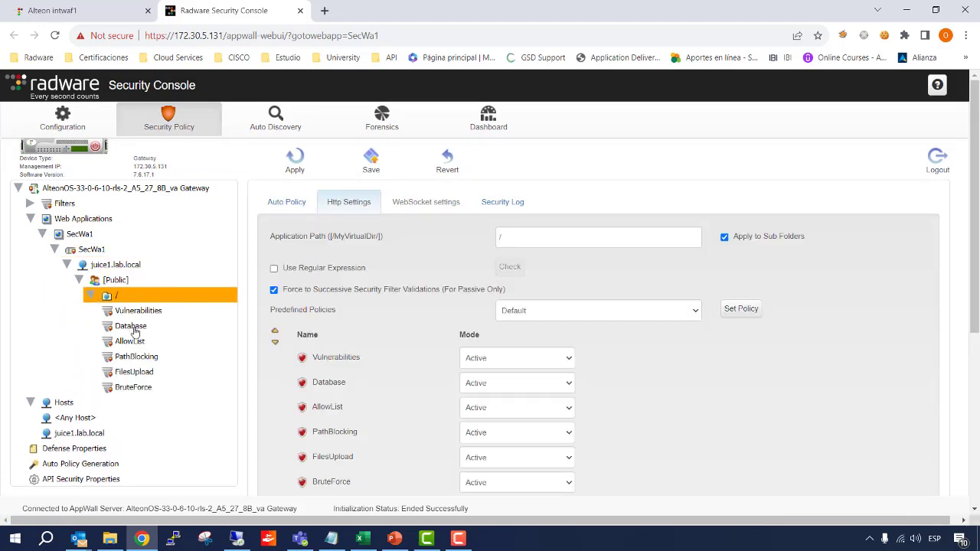
{"action": "left_click", "coordinate": [137, 356]}
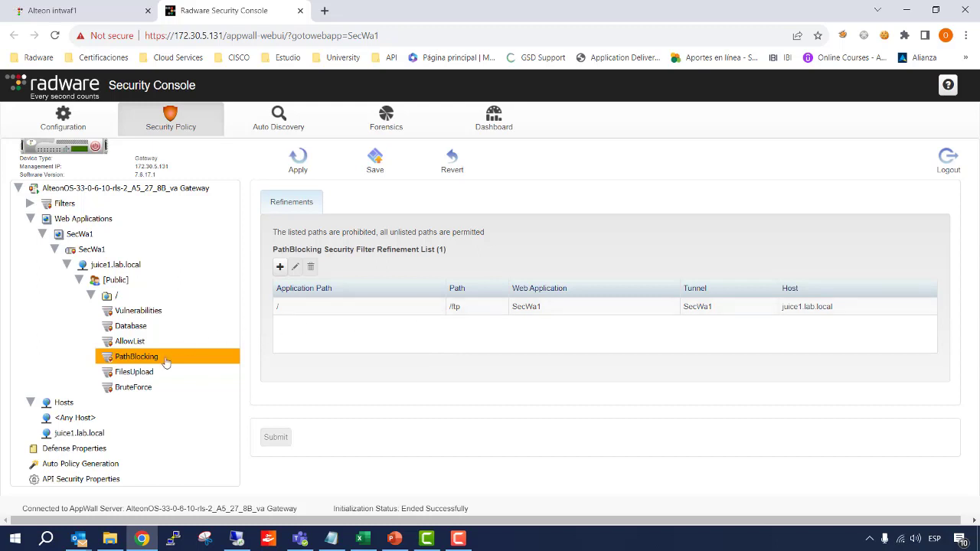
{"action": "left_click", "coordinate": [150, 389]}
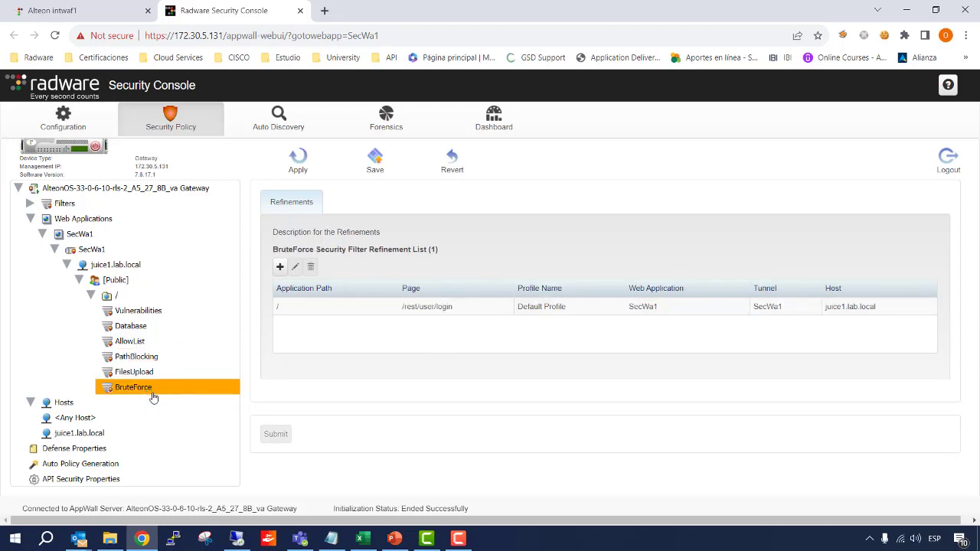
Switch to the remote desktop session, load the OWASP Juice Shop site and attempt to log in on its login page.
{"action": "left_click", "coordinate": [237, 539]}
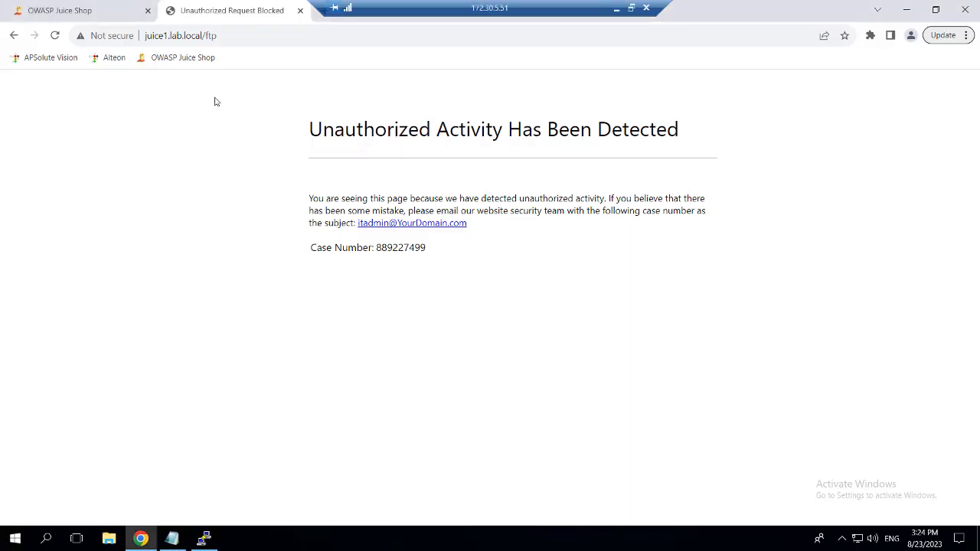
{"action": "left_click", "coordinate": [198, 65]}
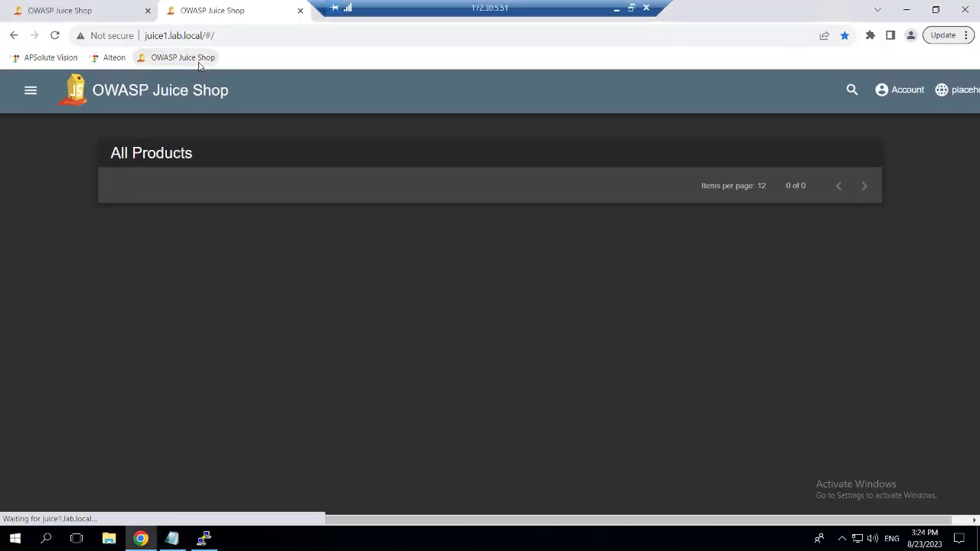
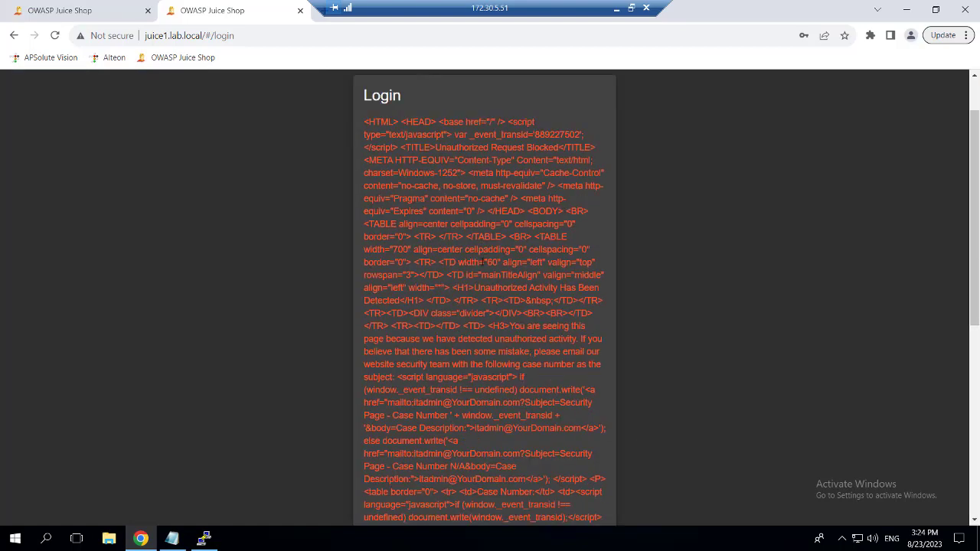
Return to the security console's forensics events and select the 15:24:18 Brute Force event titled Watching Replies has commenced.
{"action": "left_click", "coordinate": [615, 9]}
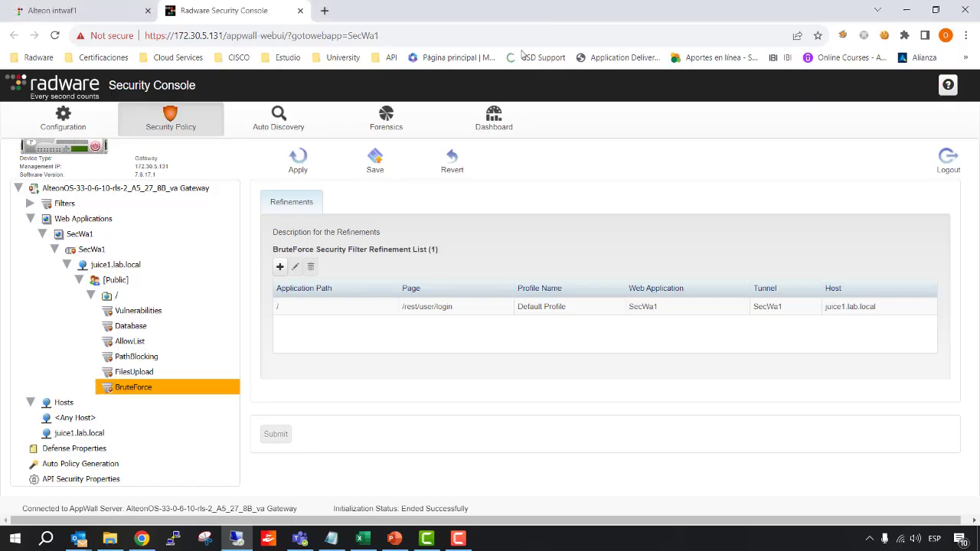
{"action": "left_click", "coordinate": [406, 124]}
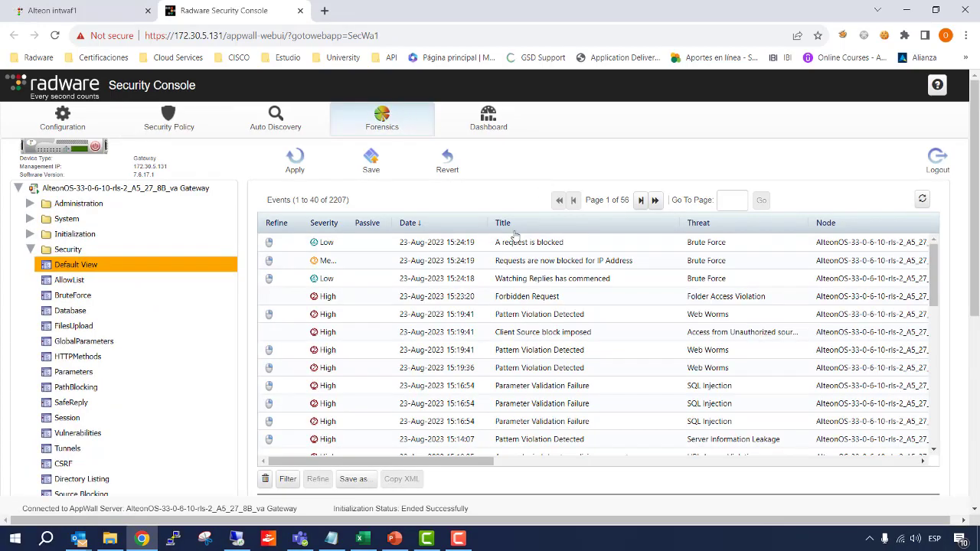
{"action": "left_click", "coordinate": [517, 283]}
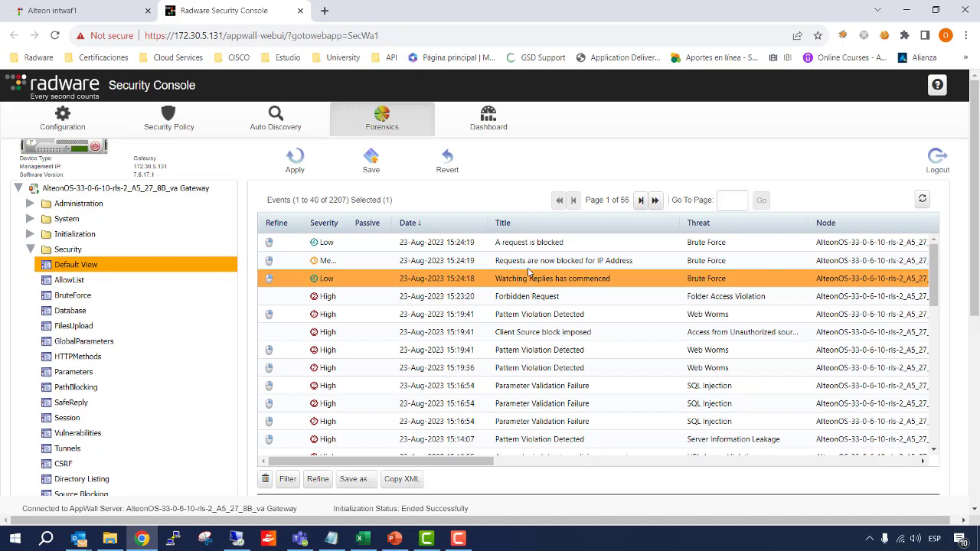
Examine the details of the Brute Force event titled Requests are now blocked for IP Address, including its description and URI.
{"action": "left_click", "coordinate": [527, 265]}
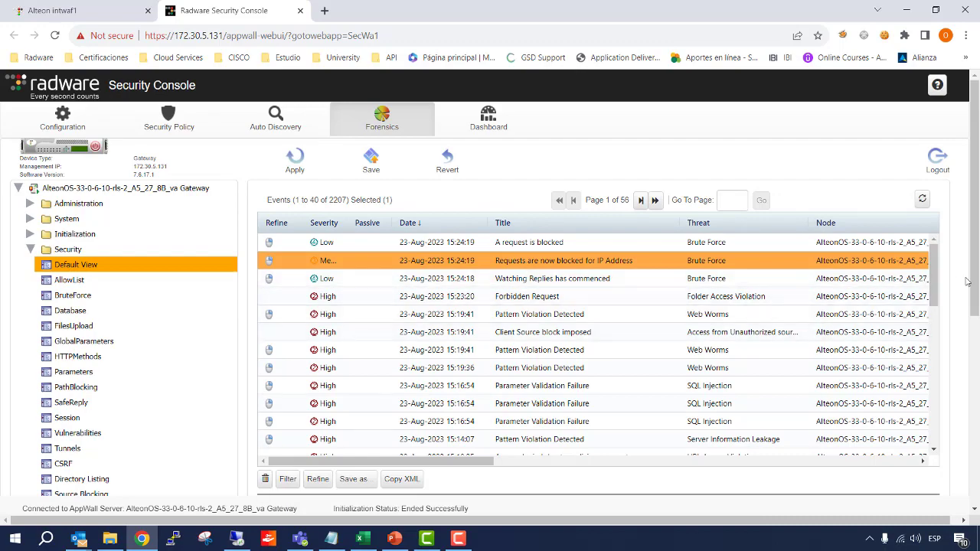
{"action": "left_click_drag", "start_coordinate": [975, 287], "coordinate": [967, 385]}
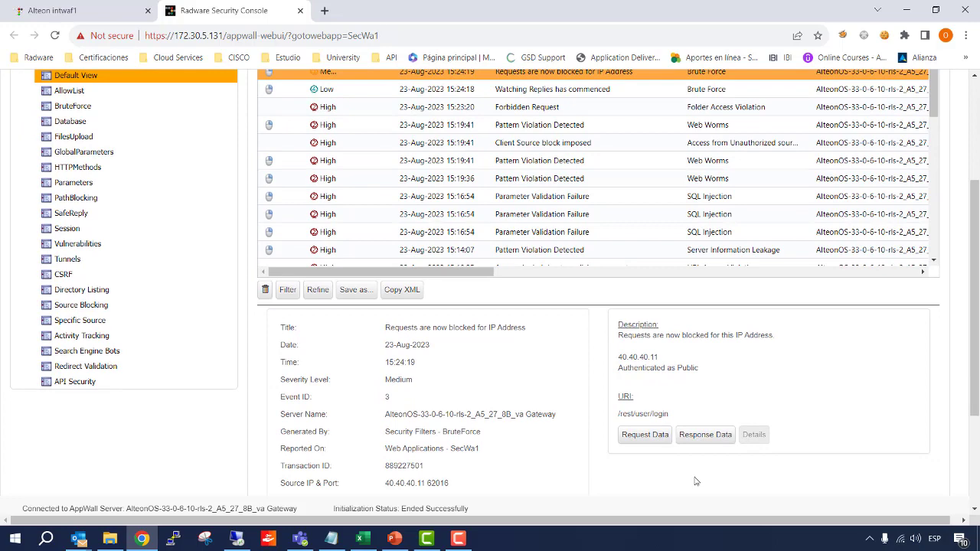
{"action": "scroll", "coordinate": [534, 345], "scroll_direction": "up", "scroll_amount": 2}
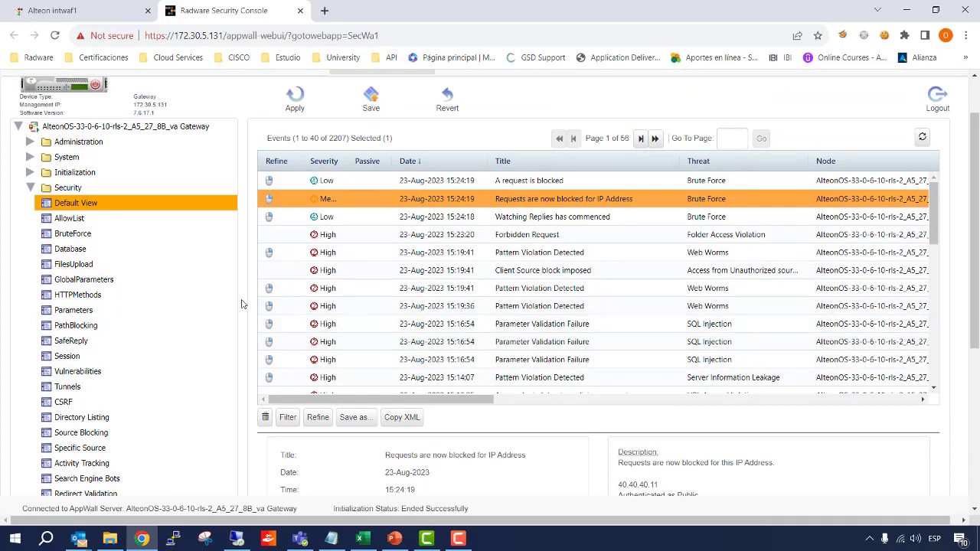
Review the forensics security events in the AllowList, Database, Tunnels and PathBlocking views.
{"action": "left_click", "coordinate": [76, 223]}
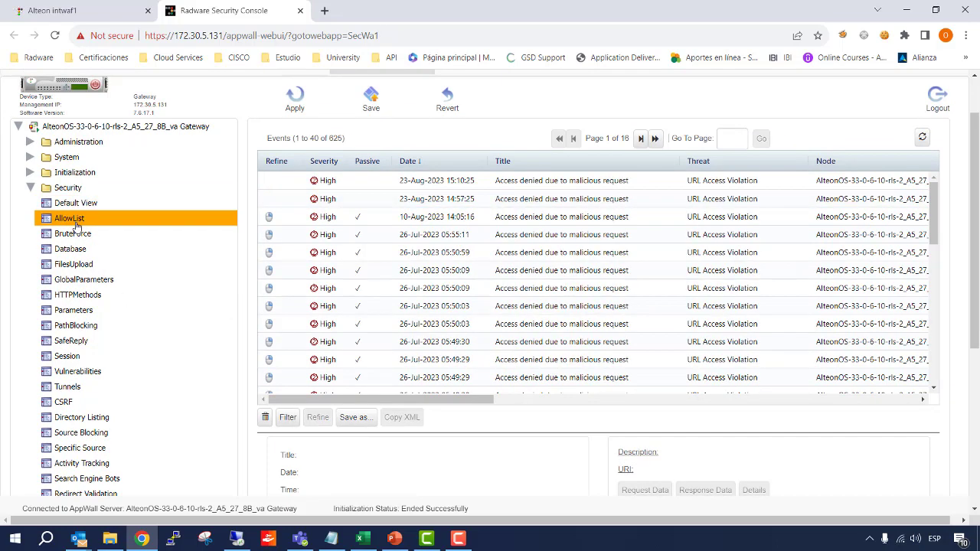
{"action": "scroll", "coordinate": [429, 242], "scroll_direction": "up", "scroll_amount": 1}
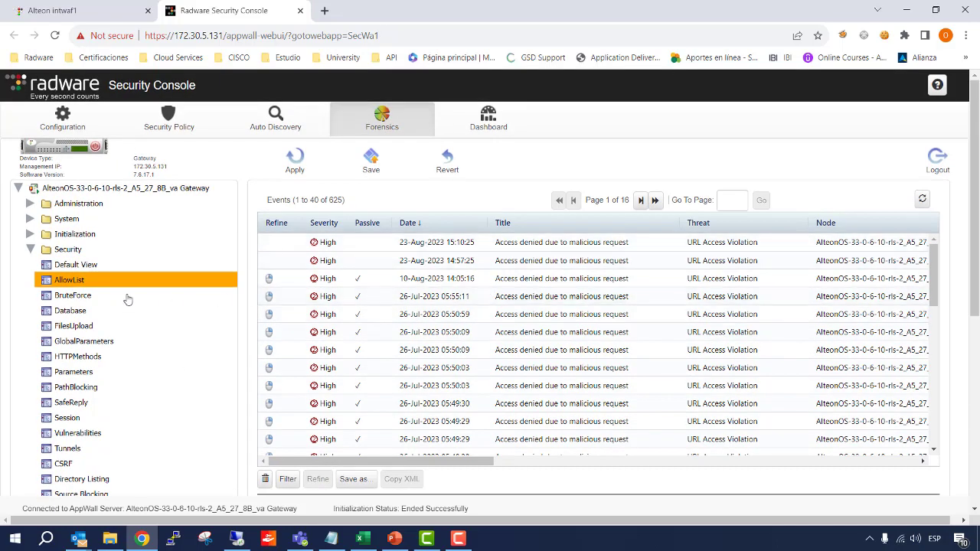
{"action": "scroll", "coordinate": [131, 294], "scroll_direction": "down", "scroll_amount": 1}
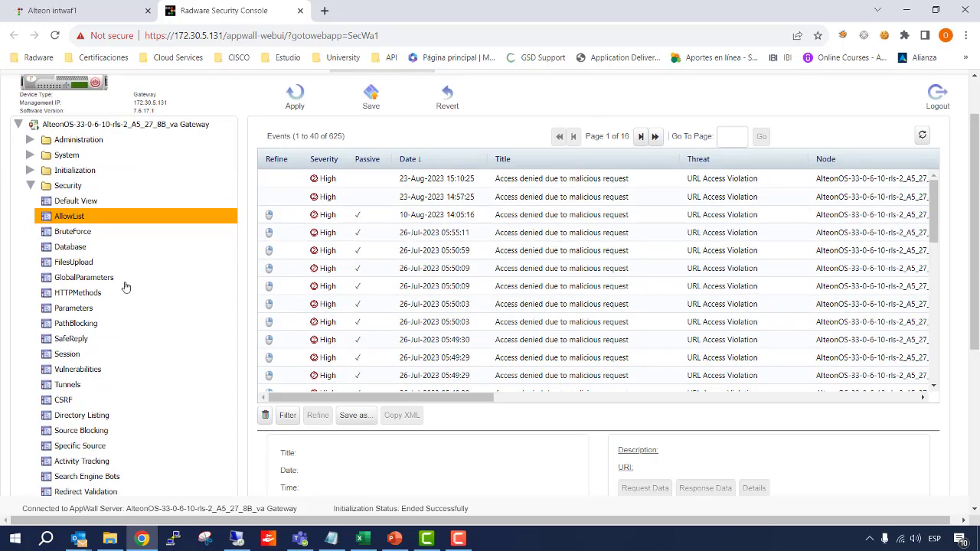
{"action": "left_click", "coordinate": [84, 248]}
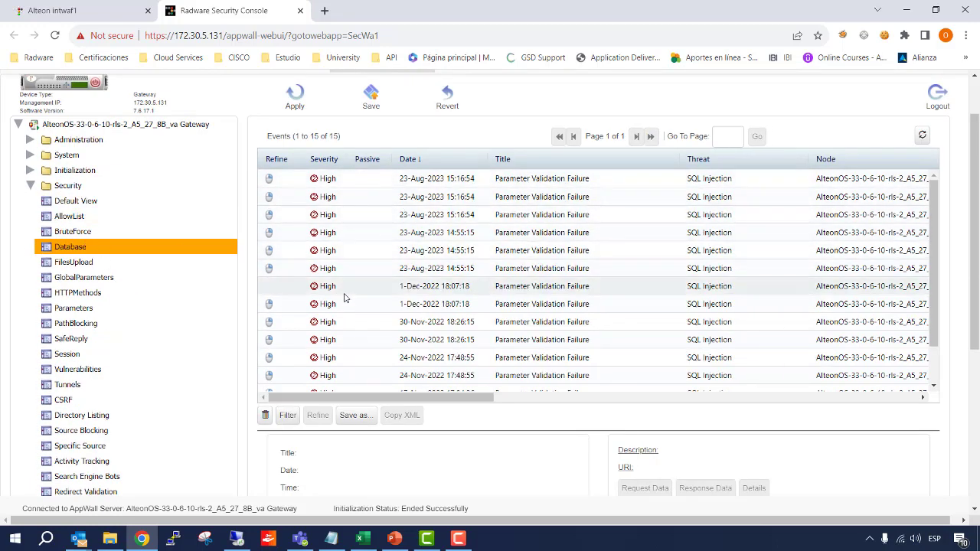
{"action": "left_click", "coordinate": [67, 386]}
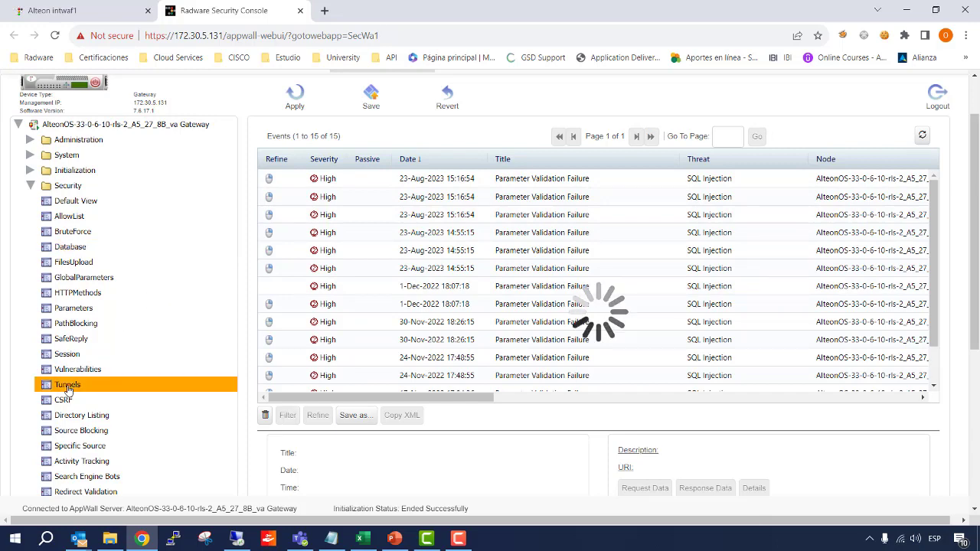
{"action": "left_click", "coordinate": [74, 325]}
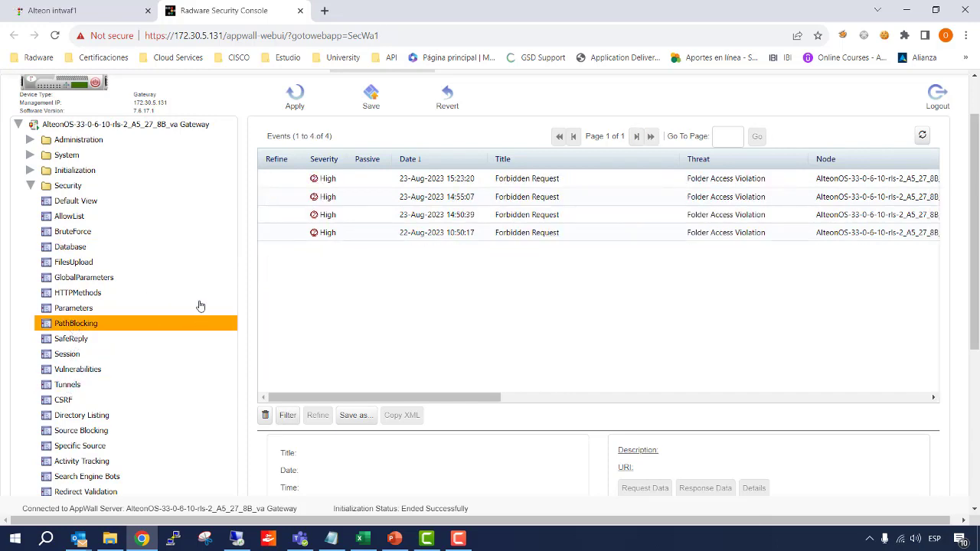
{"action": "scroll", "coordinate": [160, 303], "scroll_direction": "down", "scroll_amount": 3}
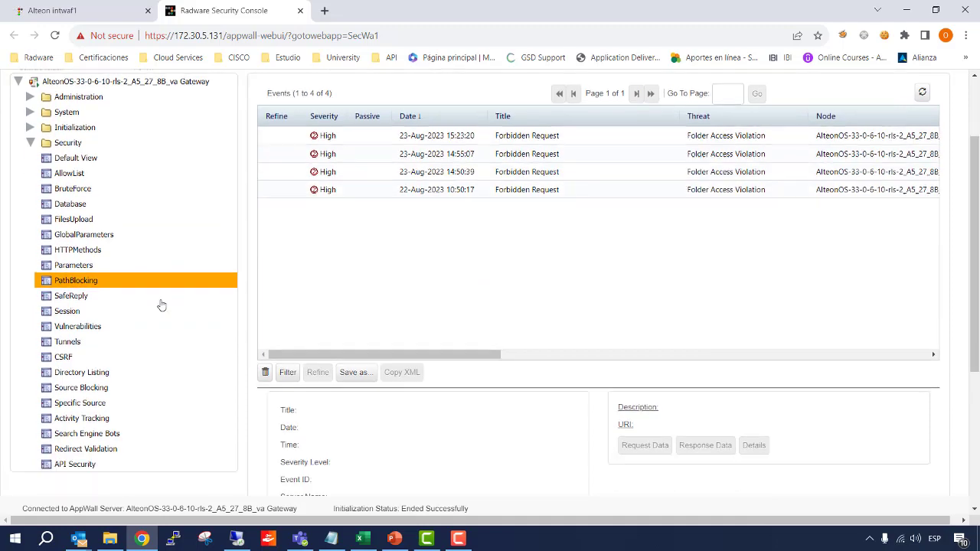
{"action": "scroll", "coordinate": [131, 310], "scroll_direction": "up", "scroll_amount": 2}
{"action": "scroll", "coordinate": [129, 309], "scroll_direction": "up", "scroll_amount": 1}
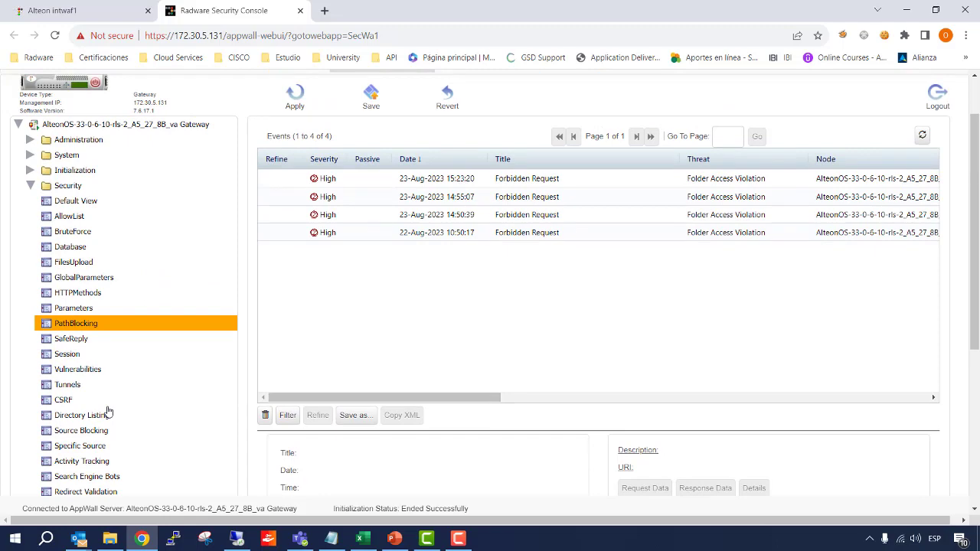
Try limiting the PathBlocking log filter to web application SecWa1, tunnel SecWa1 and host juice1.lab.local, and close it without applying.
{"action": "left_click", "coordinate": [287, 417]}
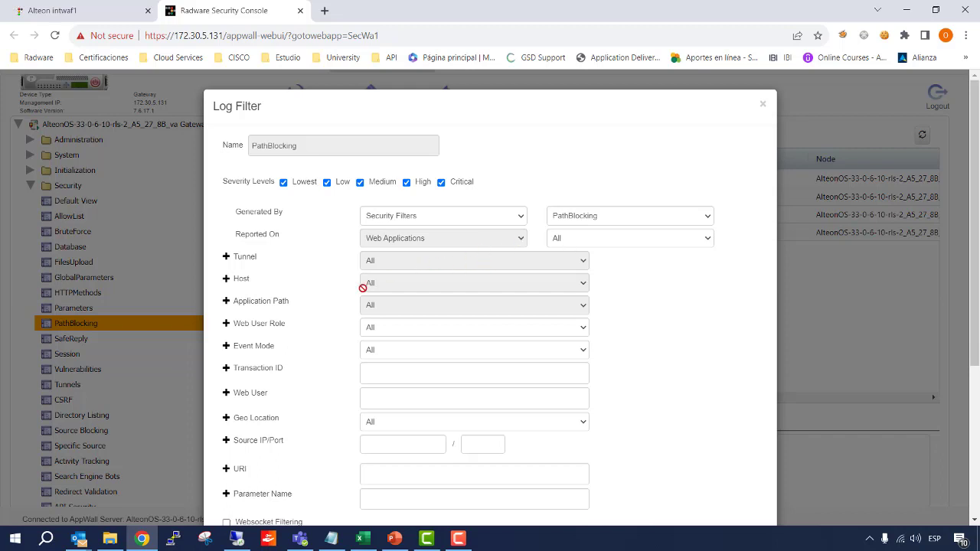
{"action": "left_click", "coordinate": [584, 241]}
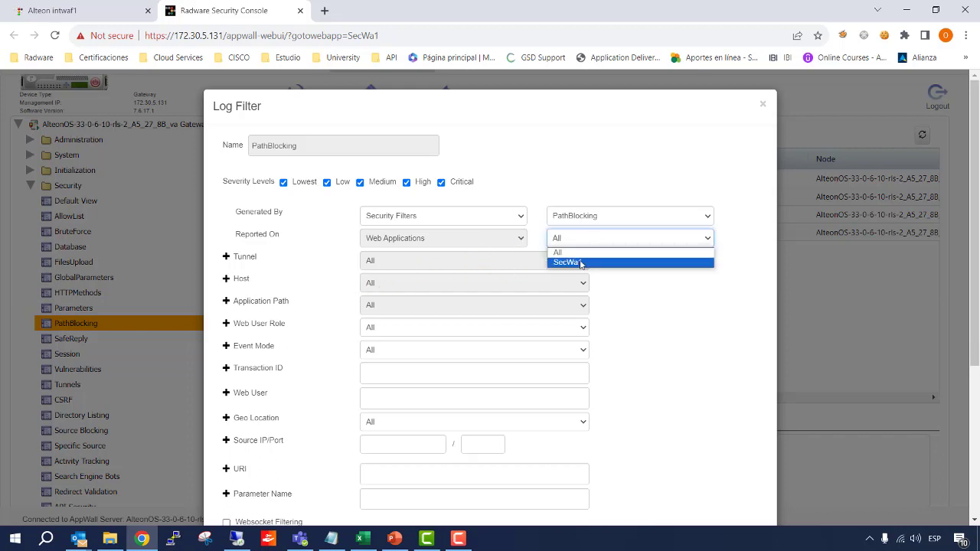
{"action": "left_click", "coordinate": [562, 260]}
{"action": "left_click", "coordinate": [560, 263]}
{"action": "left_click", "coordinate": [541, 285]}
{"action": "left_click", "coordinate": [513, 283]}
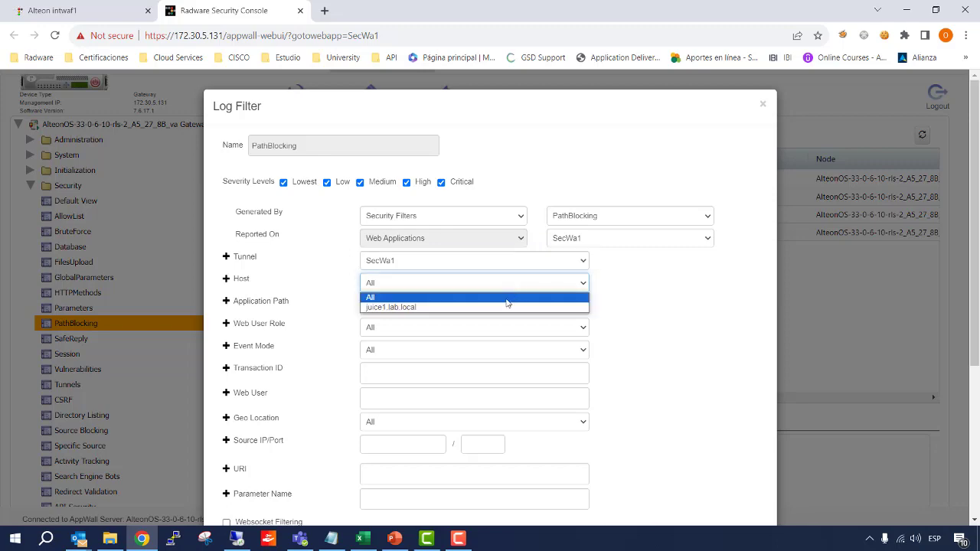
{"action": "left_click", "coordinate": [553, 308]}
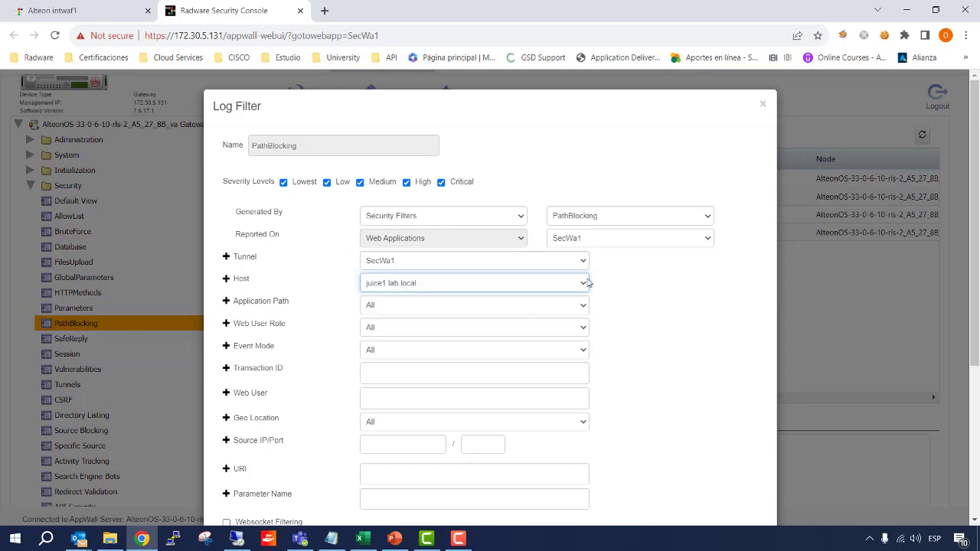
{"action": "left_click", "coordinate": [762, 103]}
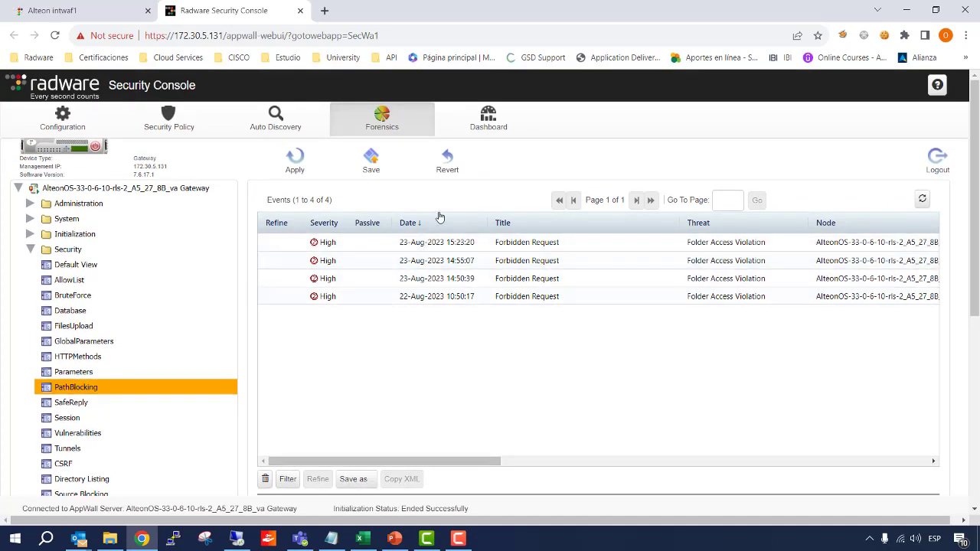
Go to the security policy and open the Security Log of the root path under juice1.lab.local.
{"action": "left_click", "coordinate": [176, 126]}
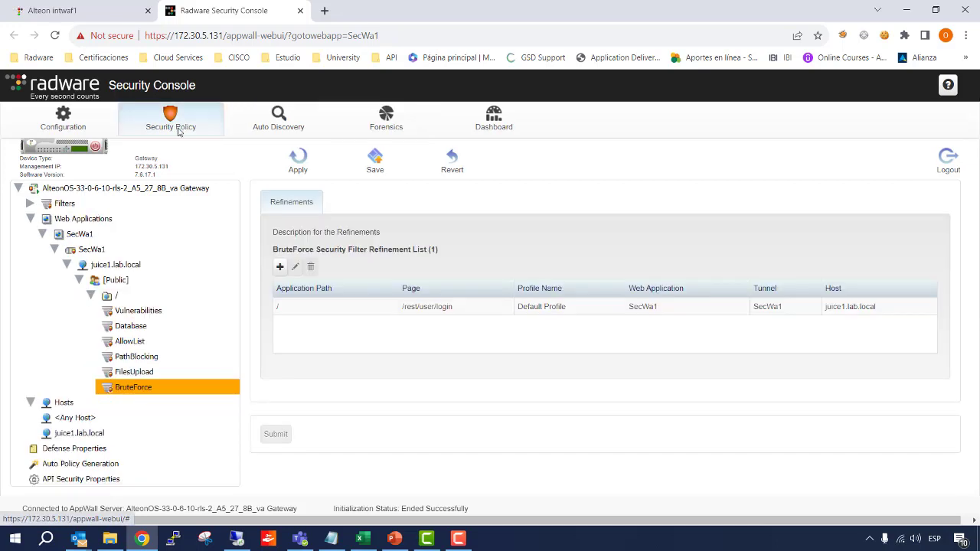
{"action": "left_click", "coordinate": [110, 298]}
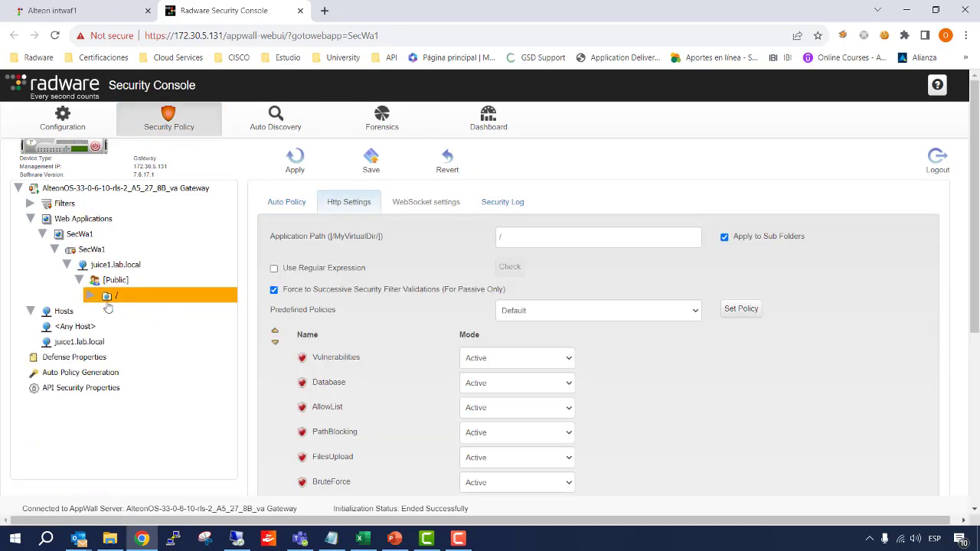
{"action": "left_click", "coordinate": [89, 296]}
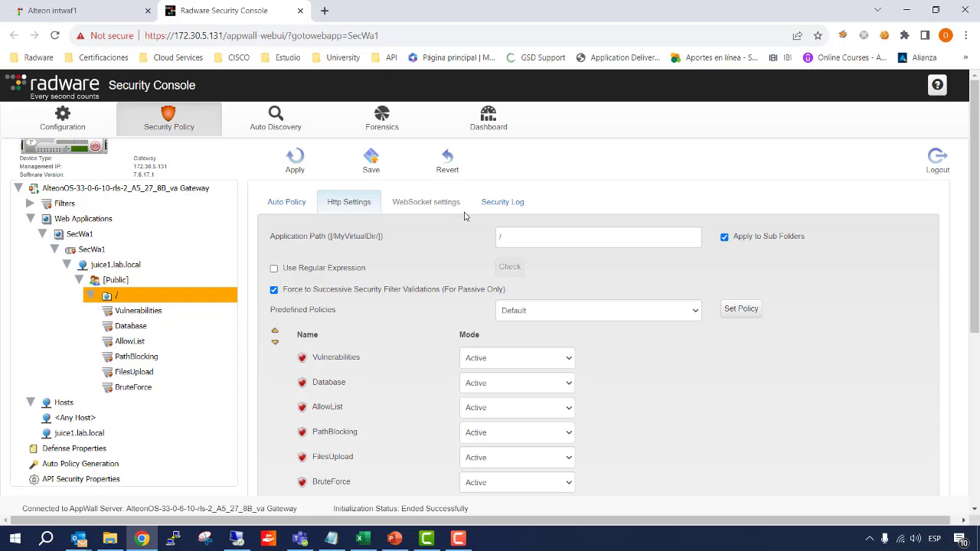
{"action": "left_click", "coordinate": [499, 202]}
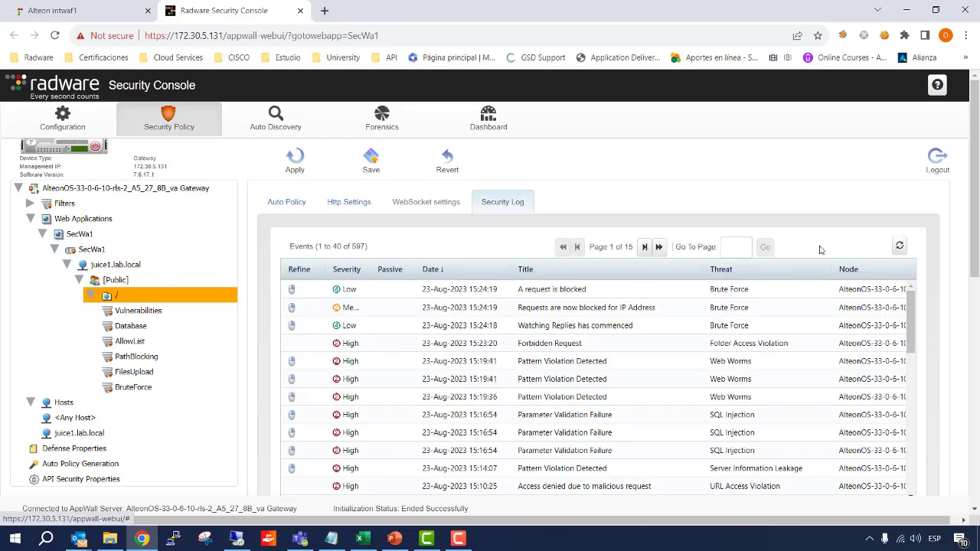
Select the Requests are now blocked for IP Address event in the root path's log and examine its details and available actions.
{"action": "scroll", "coordinate": [973, 196], "scroll_direction": "down", "scroll_amount": 2}
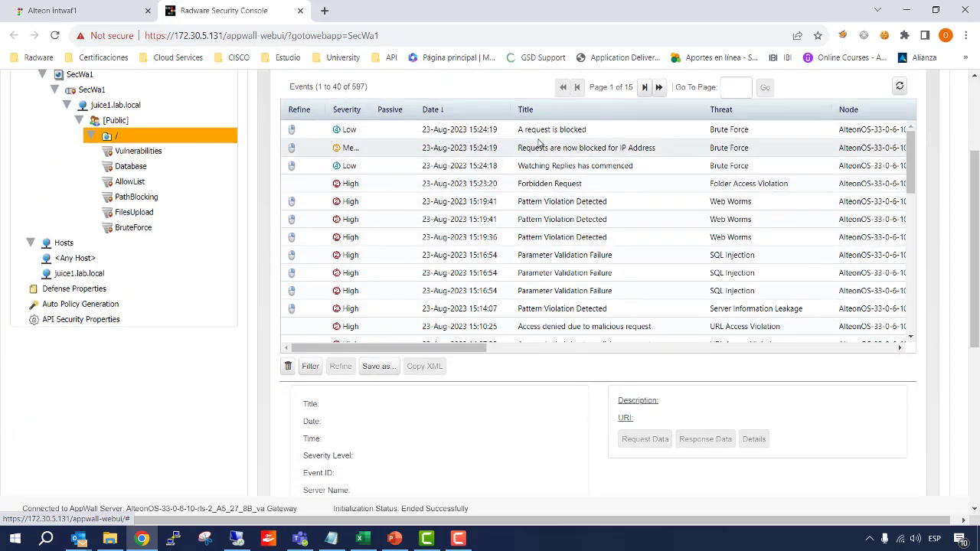
{"action": "left_click", "coordinate": [539, 145]}
{"action": "scroll", "coordinate": [594, 314], "scroll_direction": "down", "scroll_amount": 1}
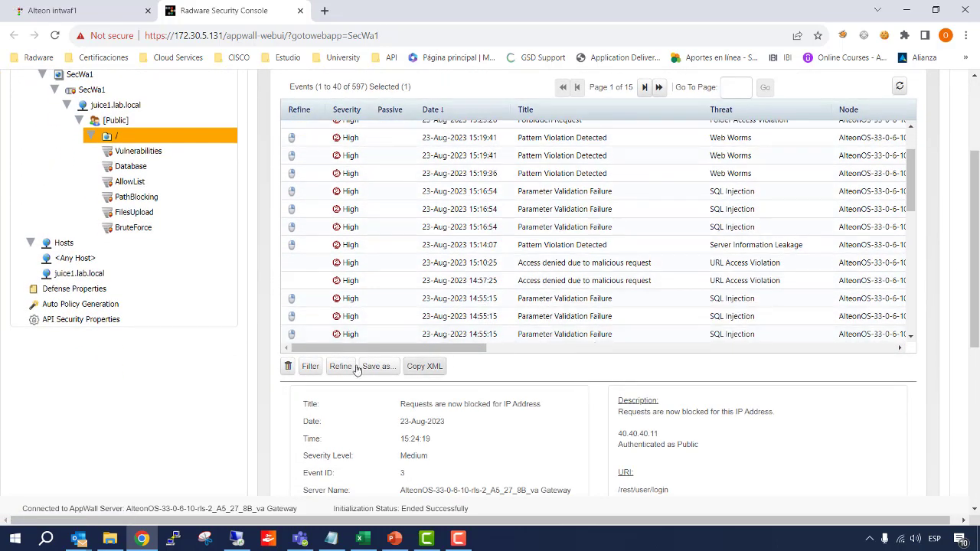
{"action": "scroll", "coordinate": [521, 280], "scroll_direction": "up", "scroll_amount": 1}
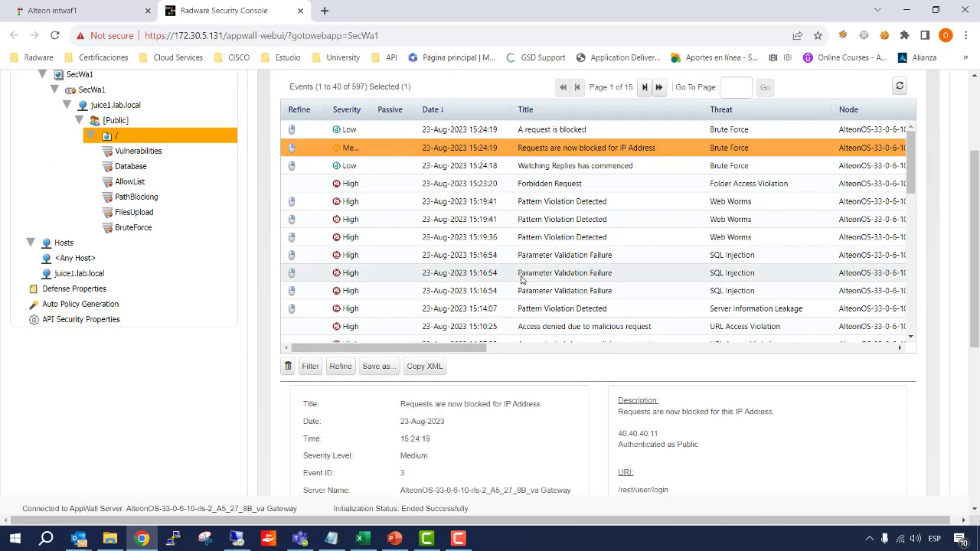
{"action": "scroll", "coordinate": [521, 280], "scroll_direction": "up", "scroll_amount": 2}
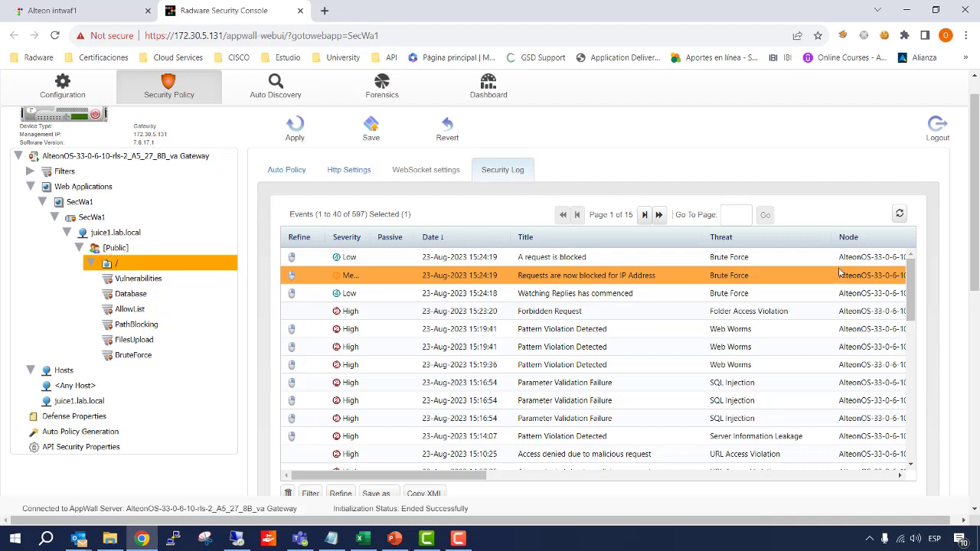
{"action": "scroll", "coordinate": [783, 305], "scroll_direction": "down", "scroll_amount": 5}
{"action": "scroll", "coordinate": [783, 305], "scroll_direction": "up", "scroll_amount": 5}
{"action": "scroll", "coordinate": [471, 269], "scroll_direction": "up", "scroll_amount": 1}
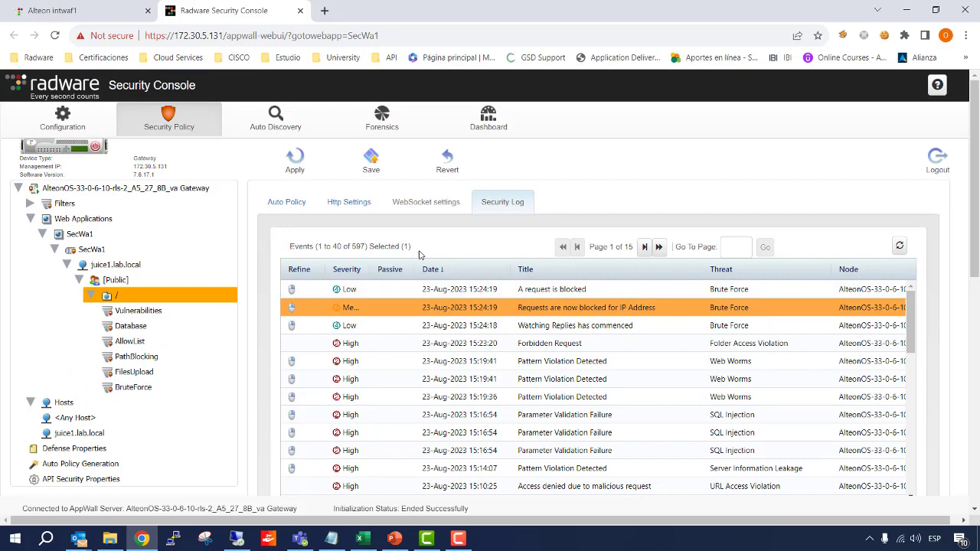
Switch to the CWAF Best Practices presentation in PowerPoint.
{"action": "left_click", "coordinate": [394, 538]}
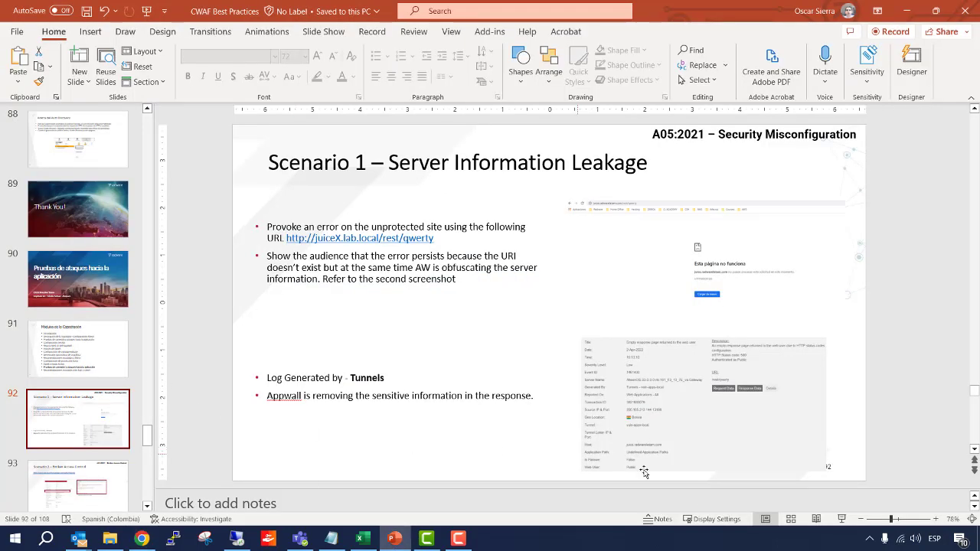